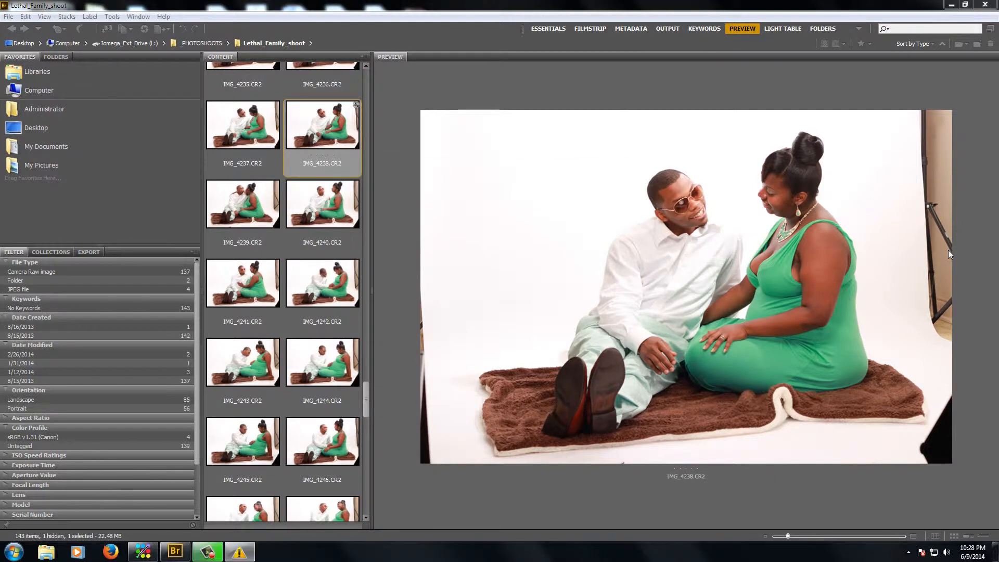
Open IMG_4238.CR2 in Camera Raw and bring it into Photoshop as a smart object with its existing raw settings.
click(625, 164)
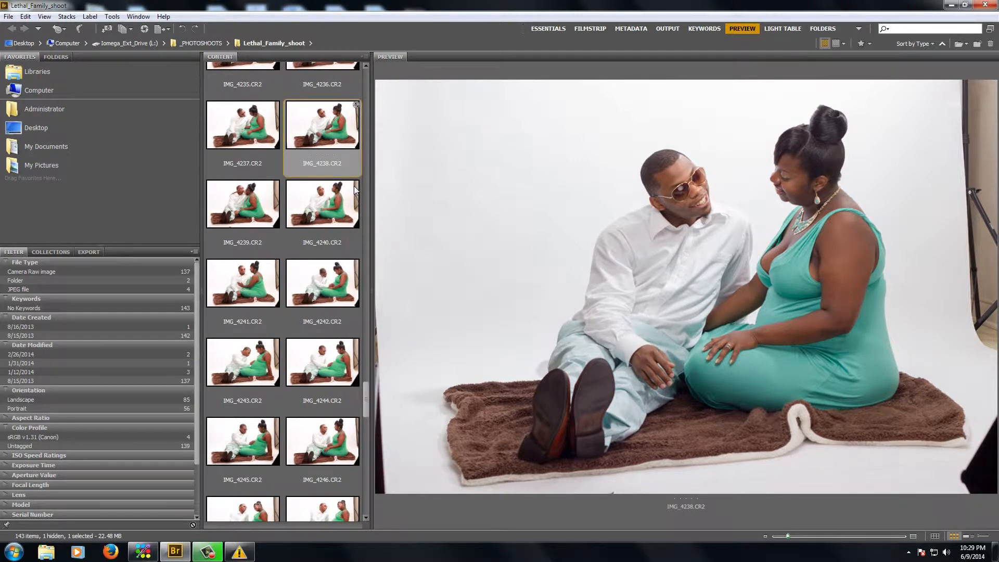
double_click(326, 140)
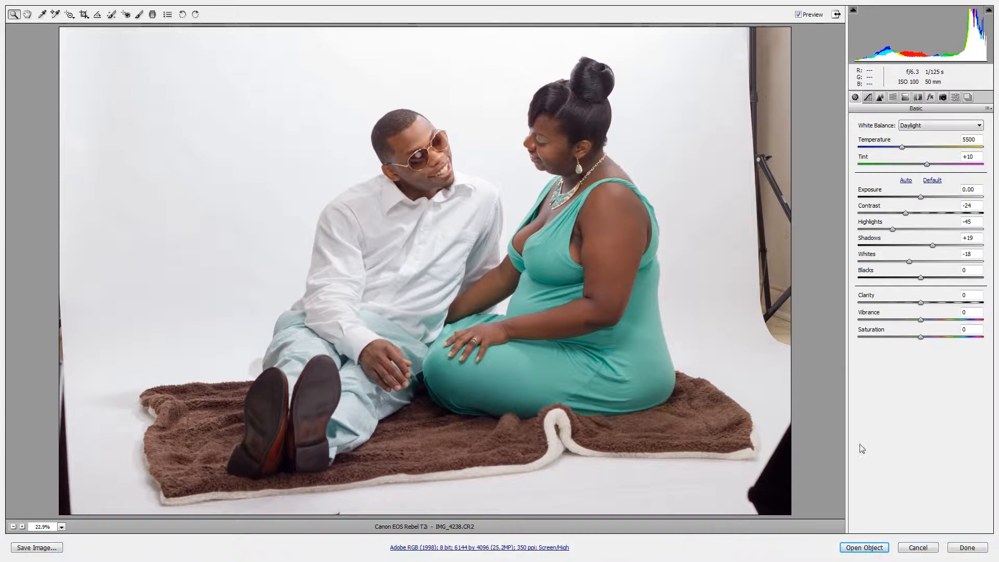
click(865, 547)
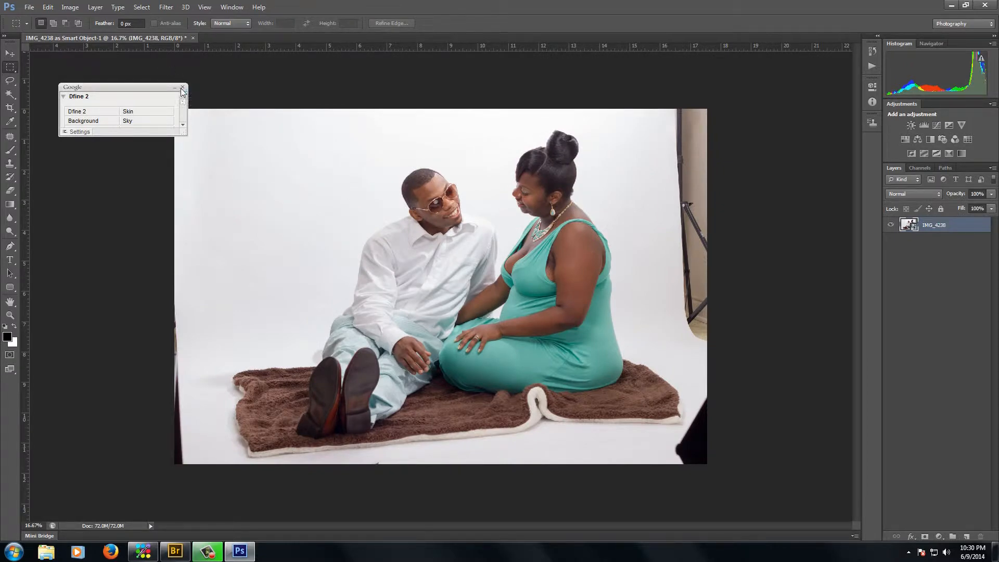
Duplicate the IMG_4238 smart object layer.
click(10, 54)
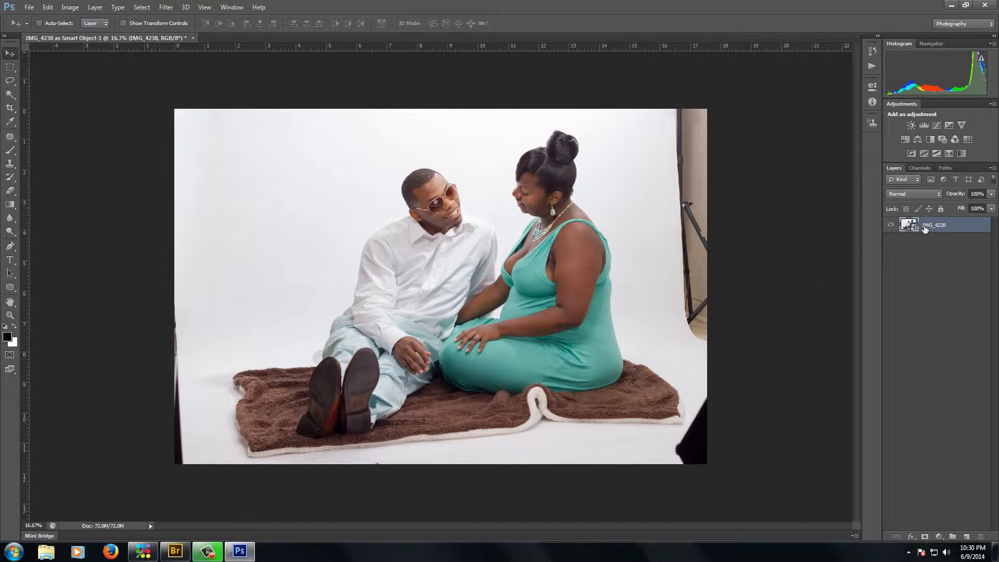
drag(925, 227, 965, 536)
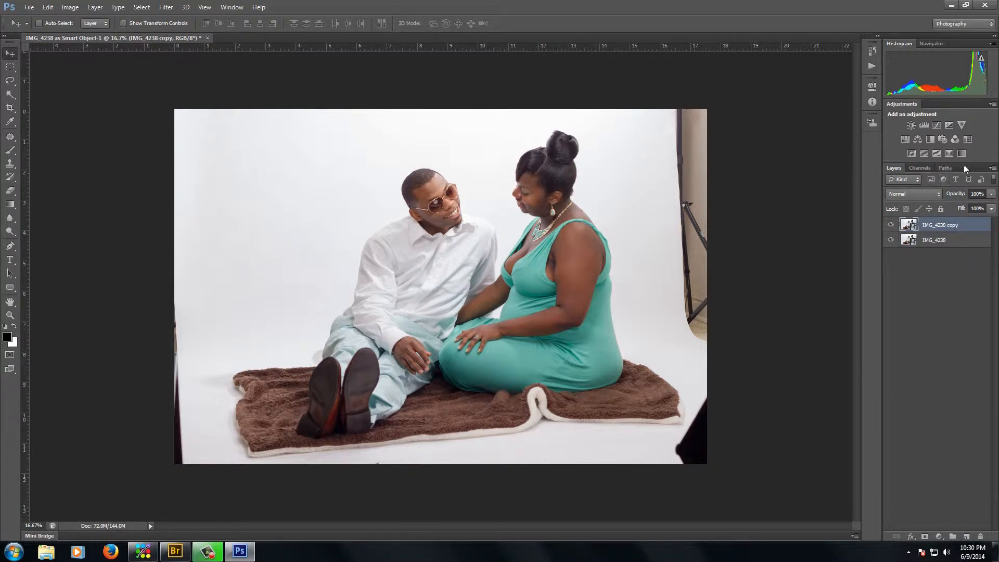
Detach the Layers panel, place it beside the photo's left edge and make it taller.
drag(962, 168, 526, 143)
drag(299, 104, 119, 122)
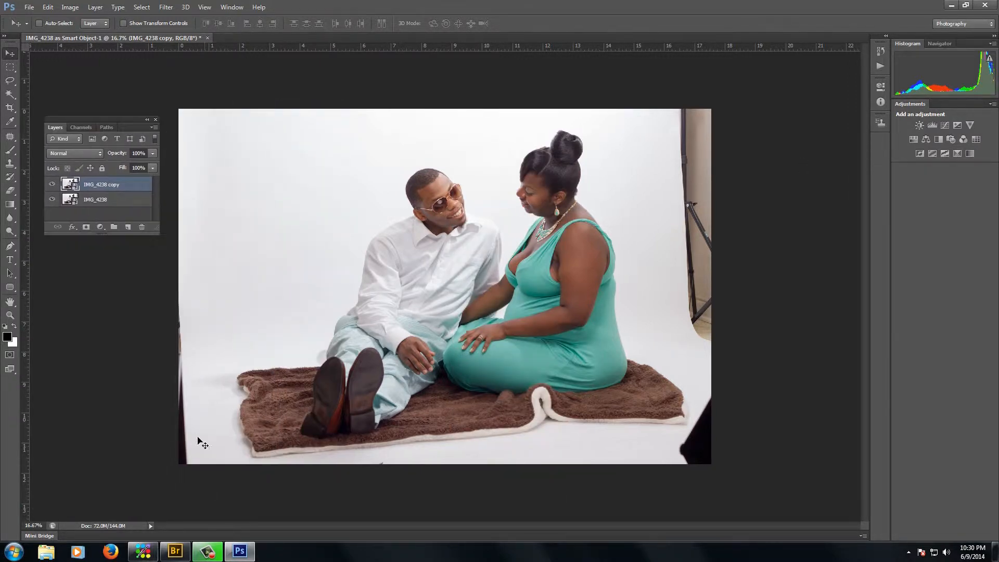
drag(156, 232, 158, 305)
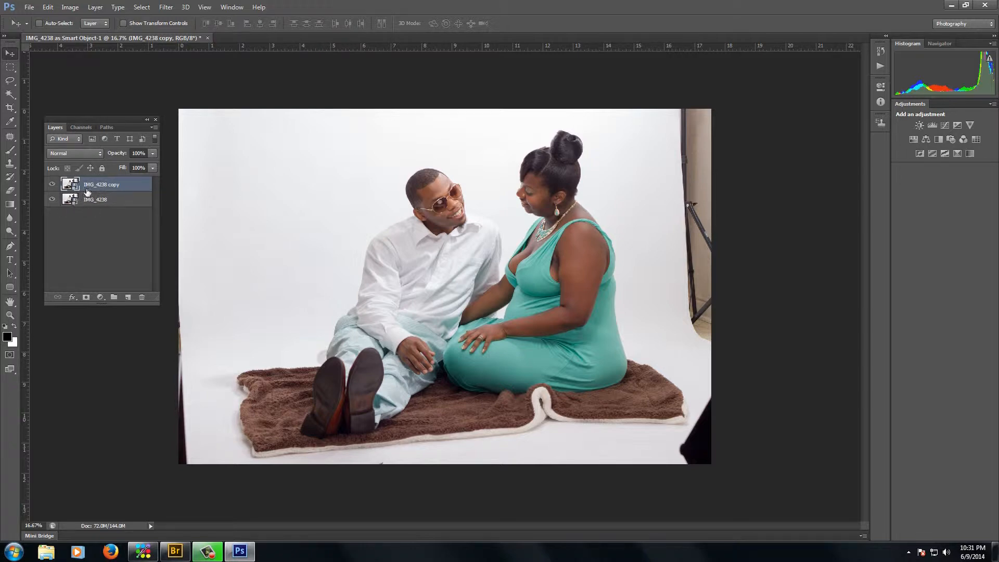
Rasterize the IMG_4238 copy layer and hide the original IMG_4238 layer.
right_click(87, 185)
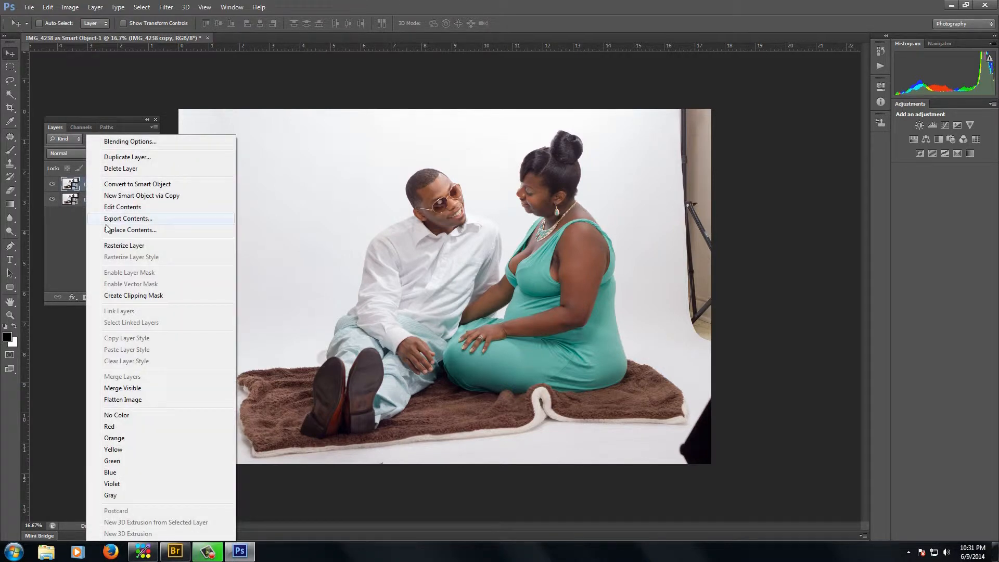
click(125, 247)
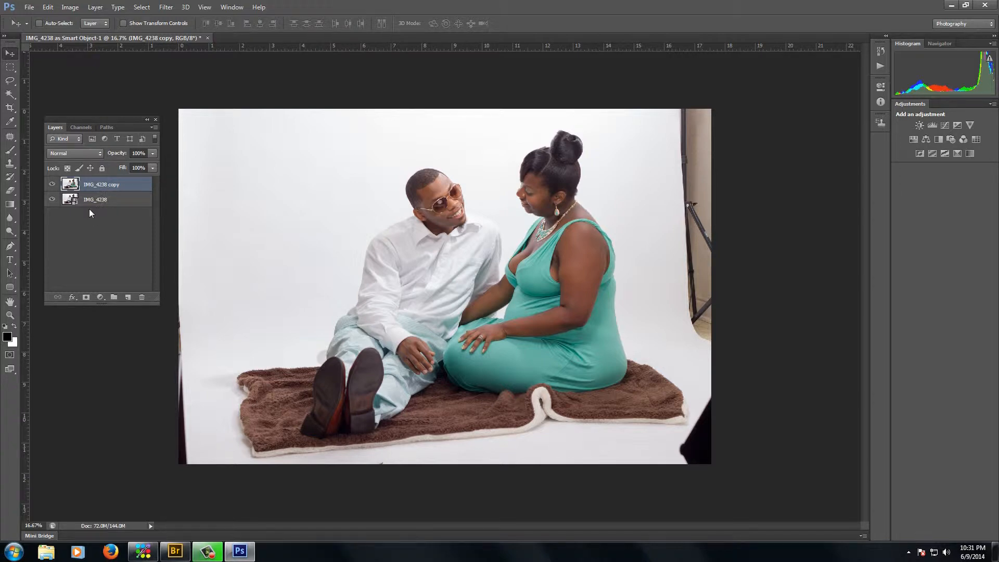
click(51, 200)
click(10, 68)
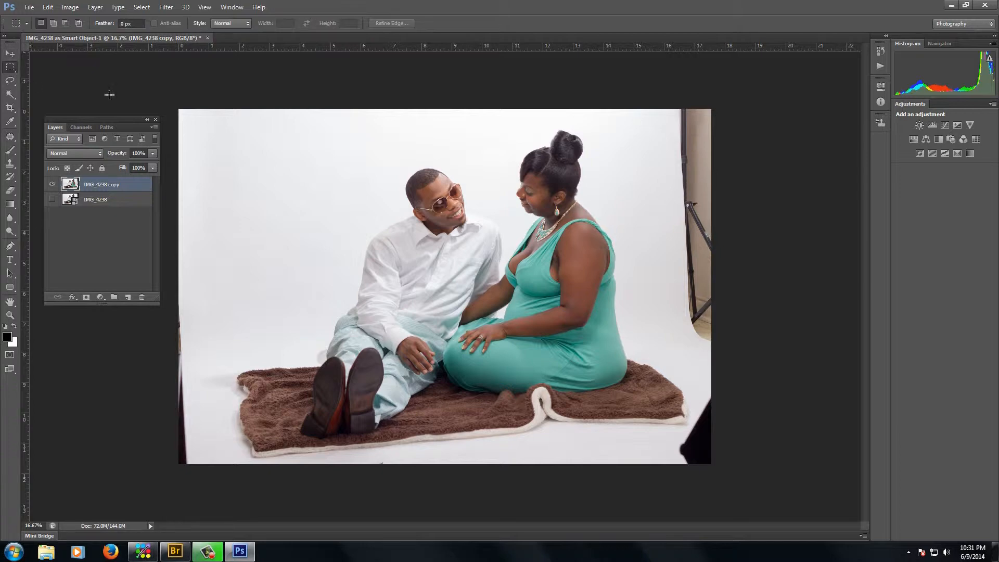
drag(172, 104, 219, 471)
drag(188, 416, 179, 348)
key(Delete)
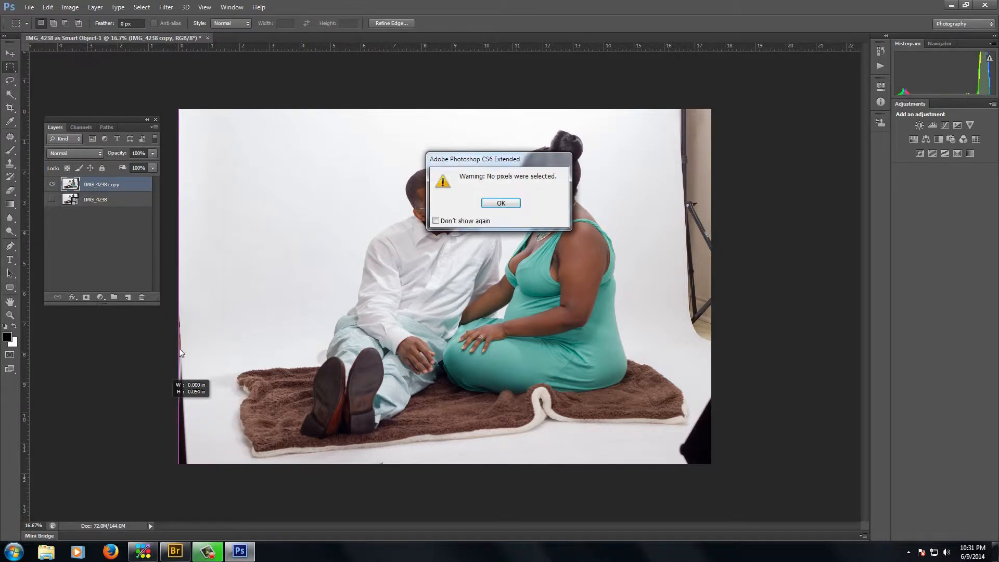
click(493, 203)
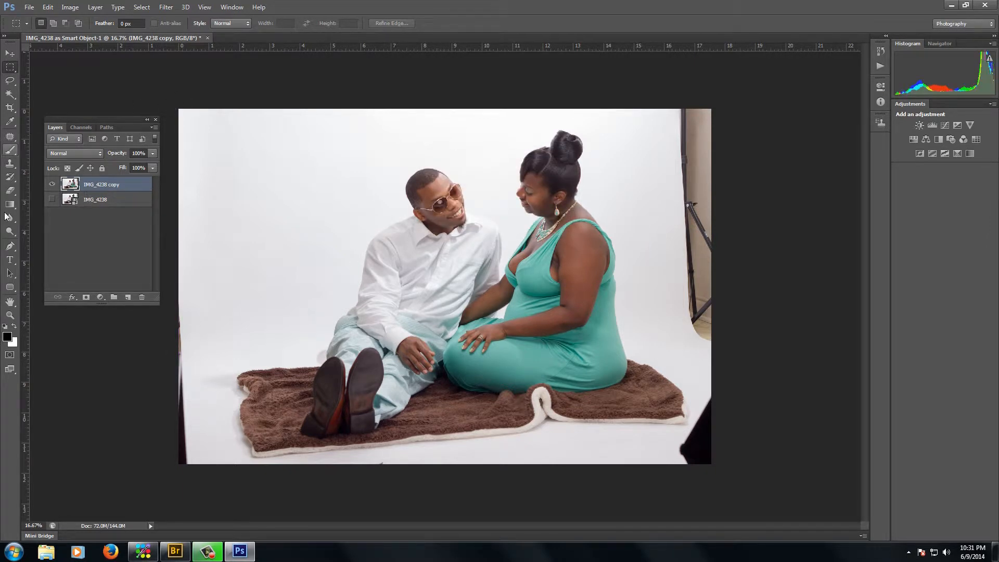
click(13, 251)
click(12, 69)
drag(184, 104, 215, 484)
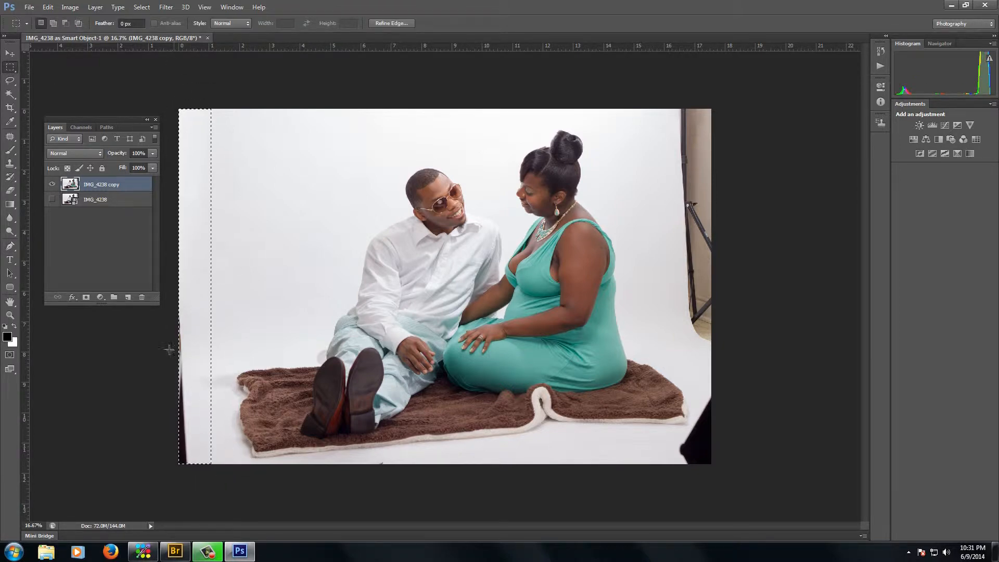
click(10, 53)
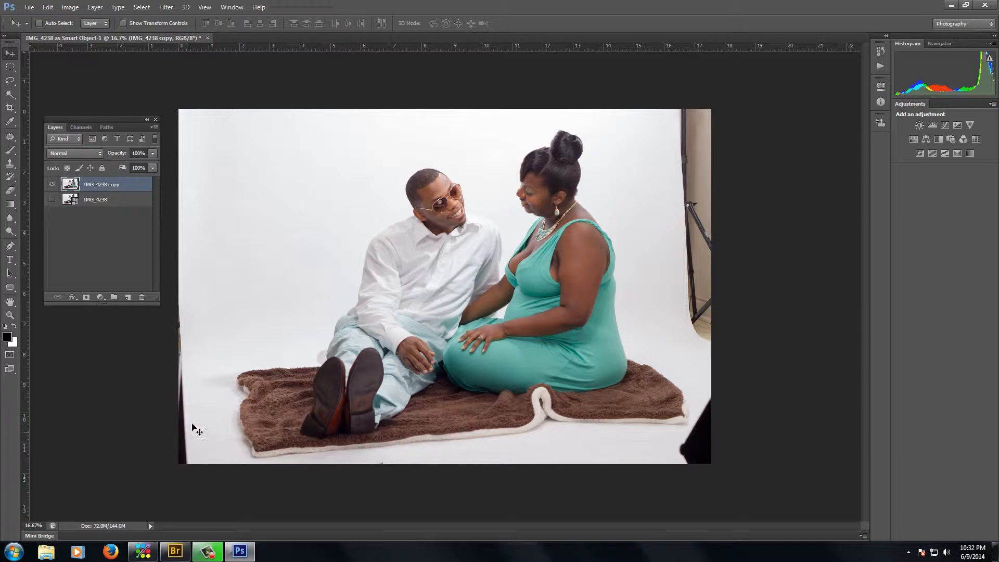
Select a narrow full-height strip along the photo's left edge and stretch it outward to about 166% width, pushing the dark edge off the canvas.
key(m)
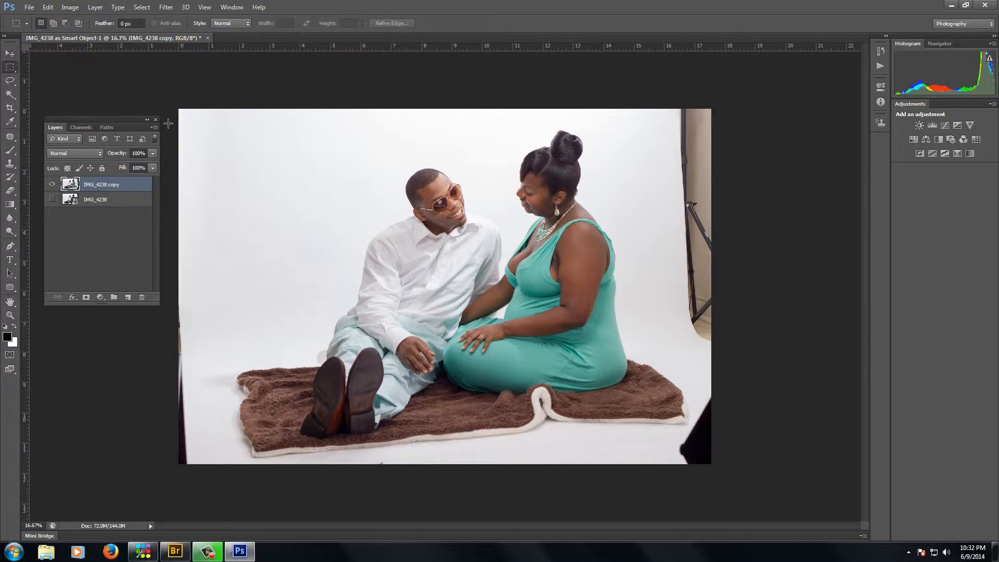
drag(179, 108, 210, 489)
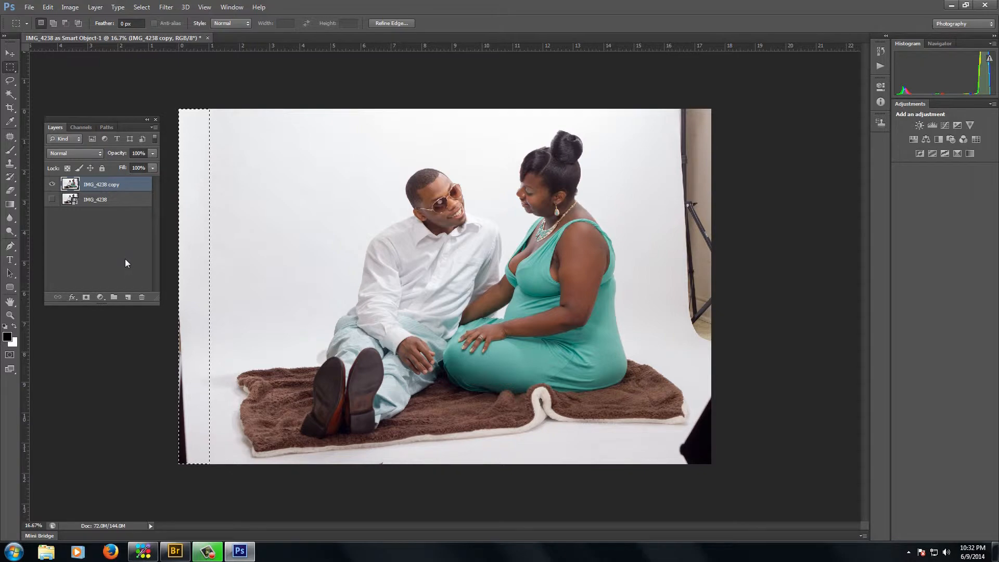
key(ctrl+t)
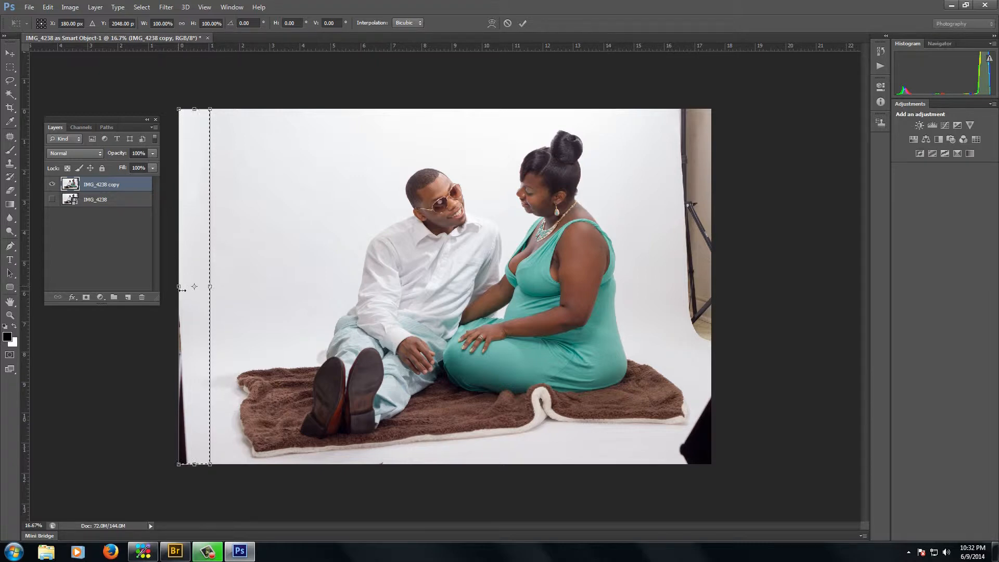
drag(185, 291, 161, 290)
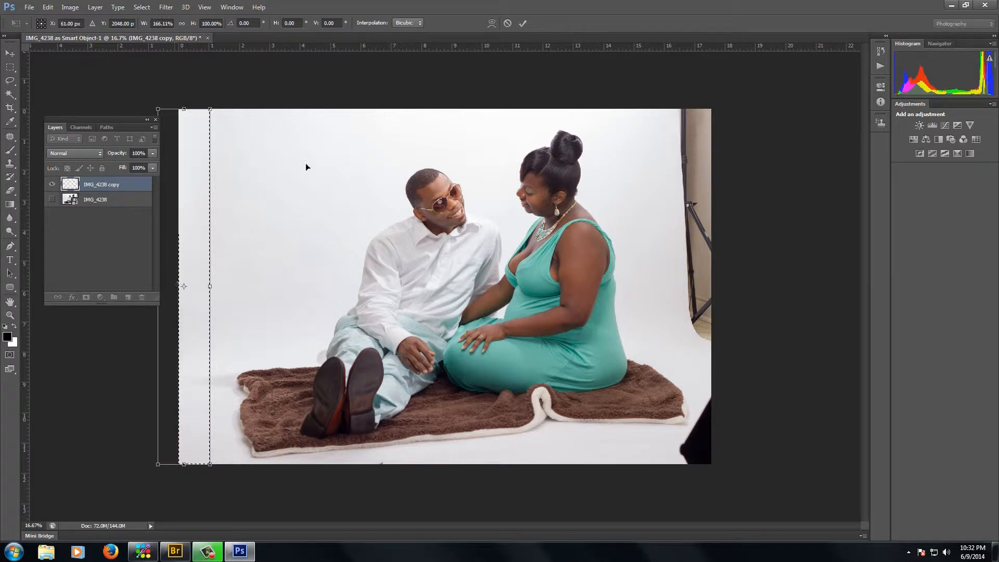
click(522, 23)
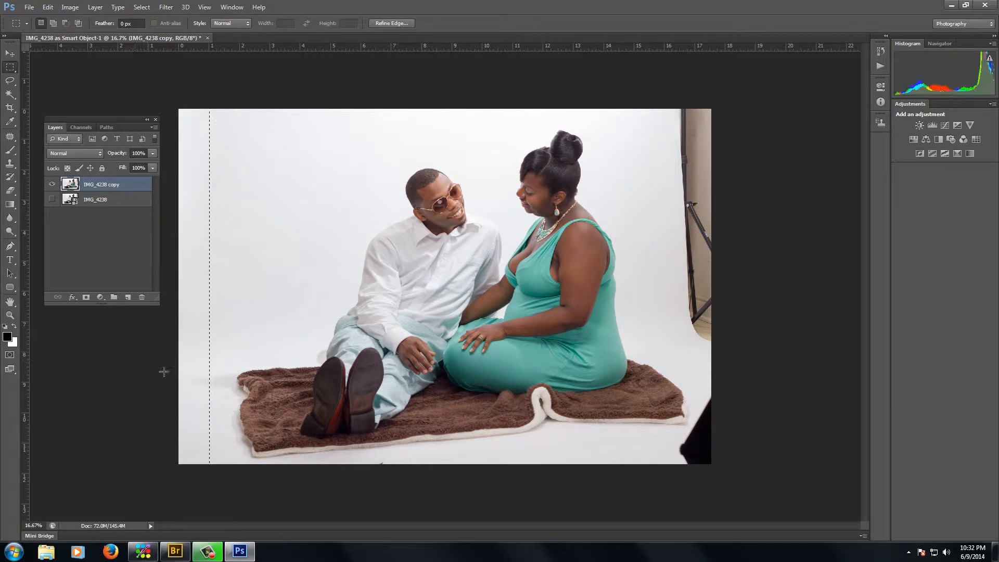
Clear the selection and examine the photo's lower left edge up close, comparing it with and without the stretched strip.
click(159, 345)
key(ctrl+plus)
drag(127, 361, 339, 261)
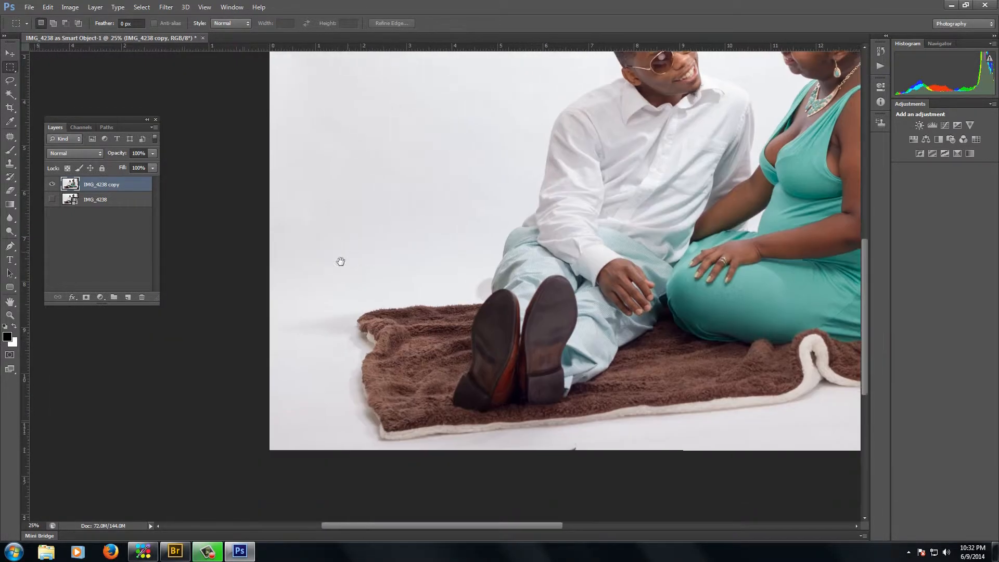
ctrl+click(254, 354)
ctrl+click(255, 357)
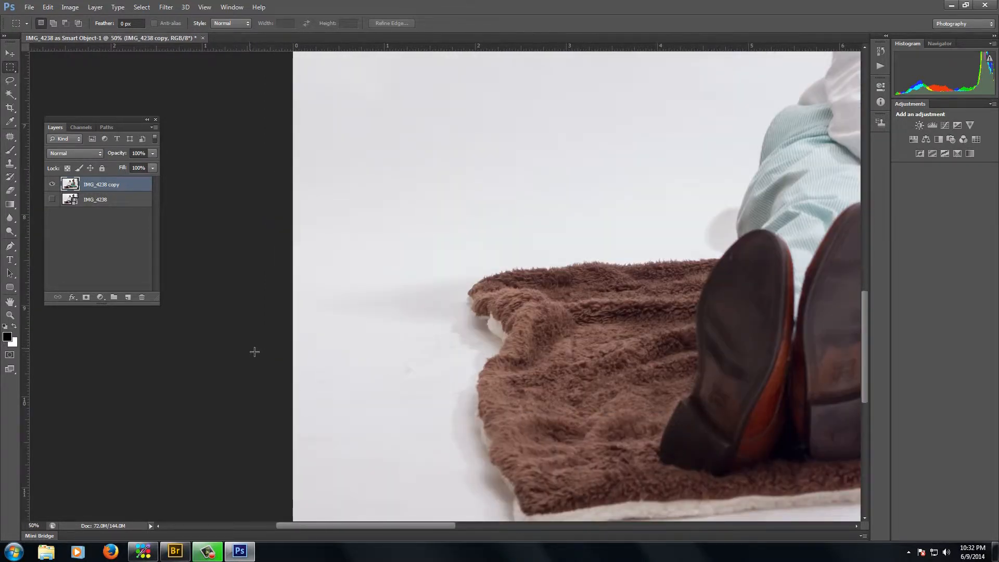
drag(257, 325, 245, 244)
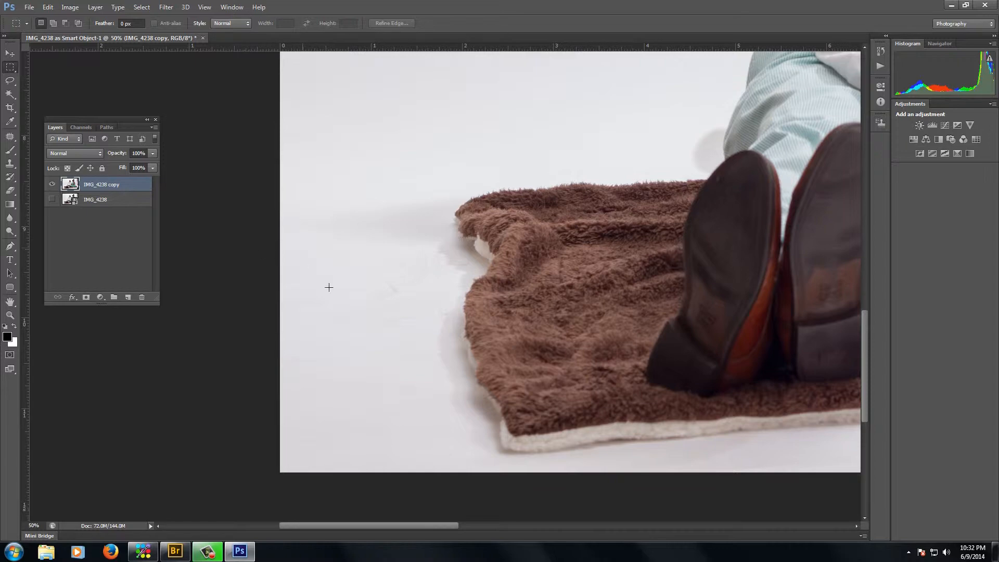
click(314, 312)
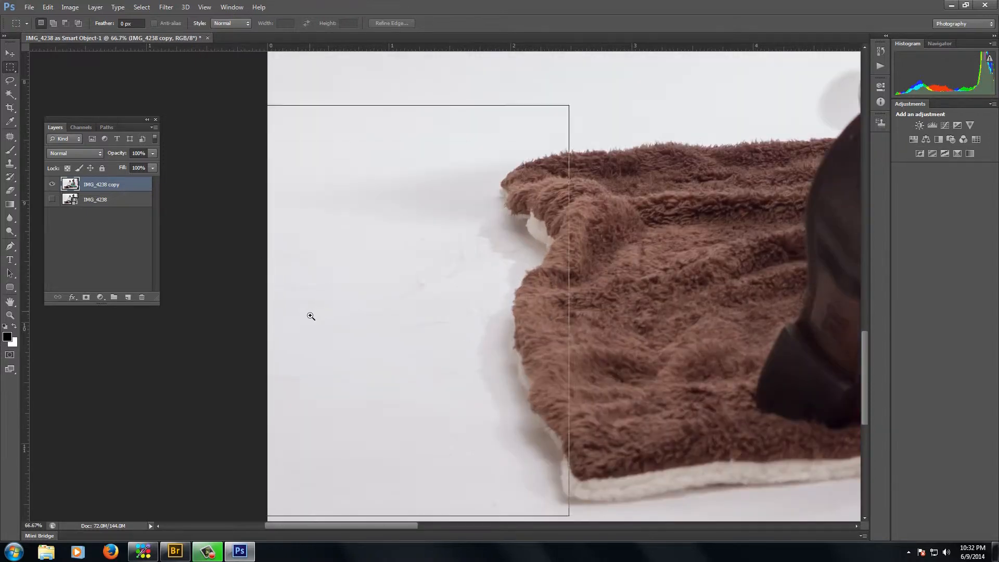
click(310, 314)
click(310, 320)
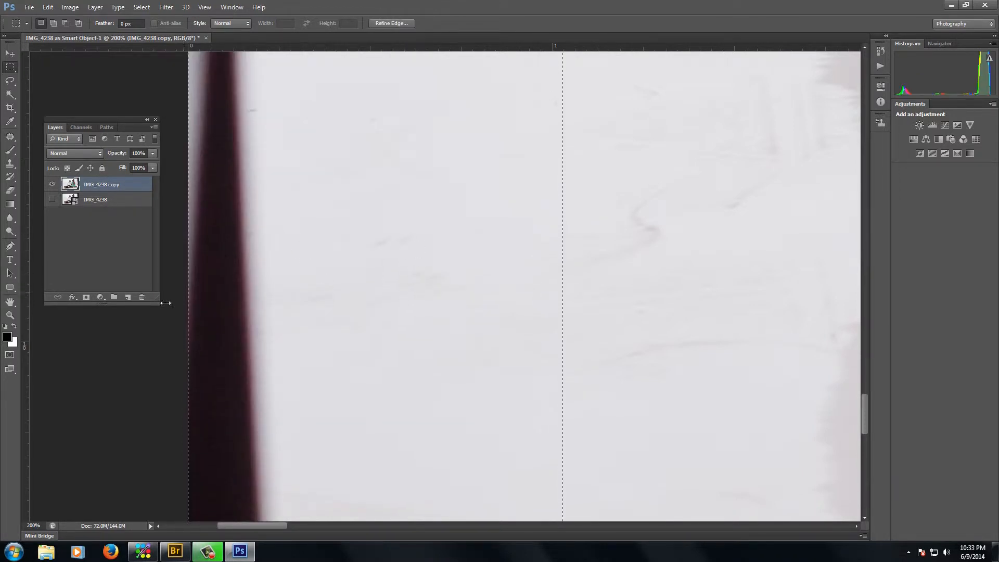
drag(362, 296, 379, 317)
drag(338, 208, 359, 279)
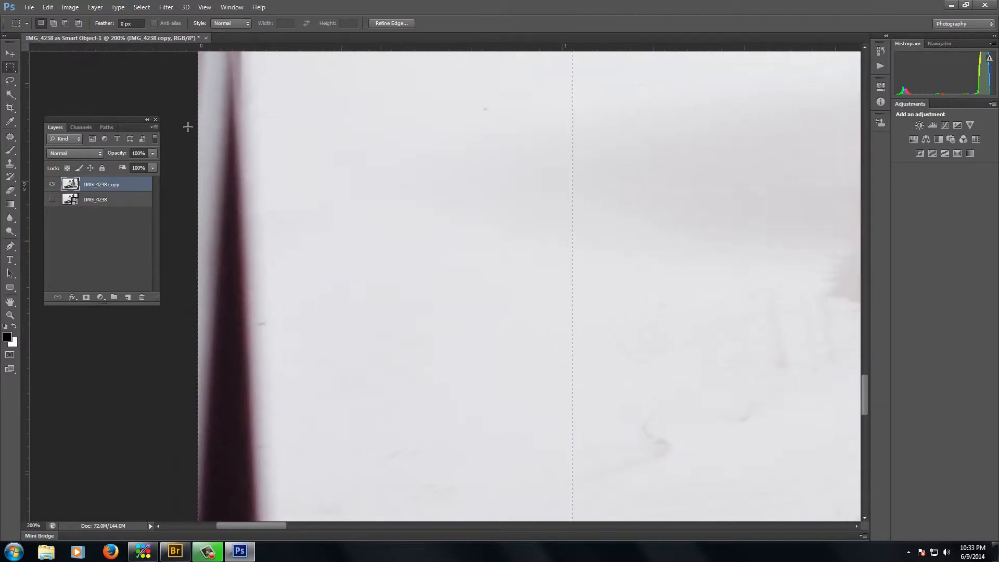
Restore the stretched strip for one more comparison, and undo the stretch on the copy layer.
click(48, 7)
click(85, 28)
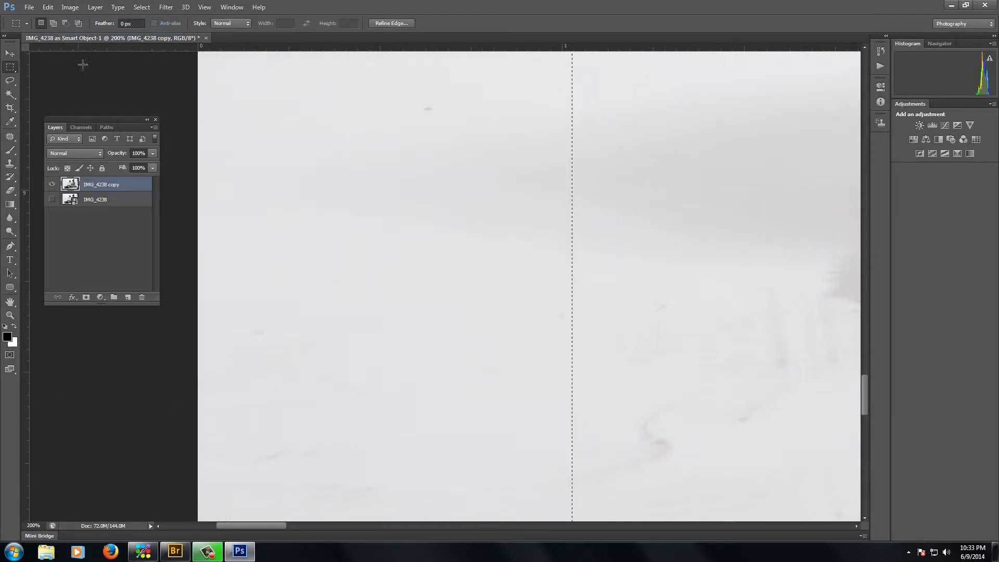
click(370, 276)
scroll(339, 392, up, 3)
scroll(314, 326, right, 2)
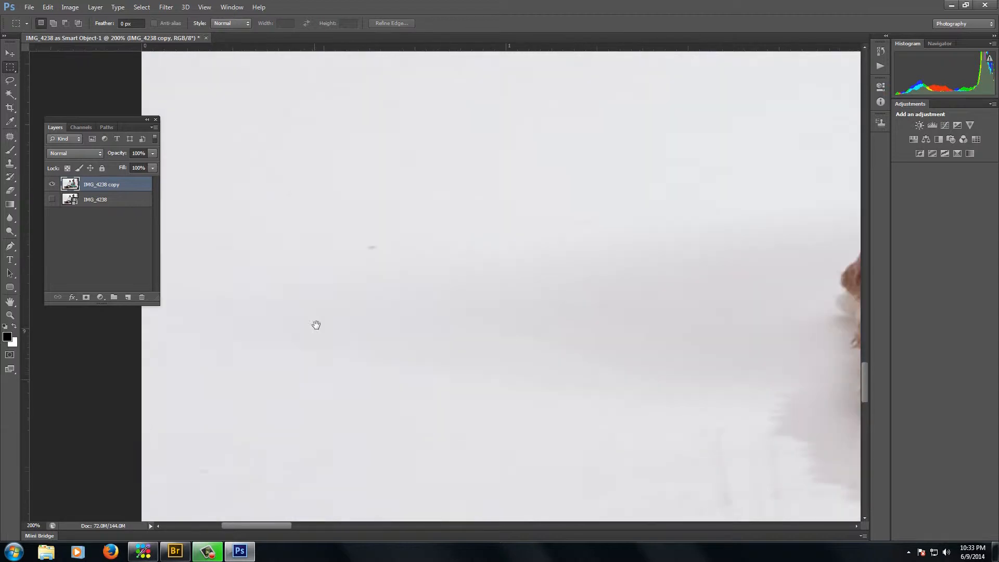
key(ctrl+0)
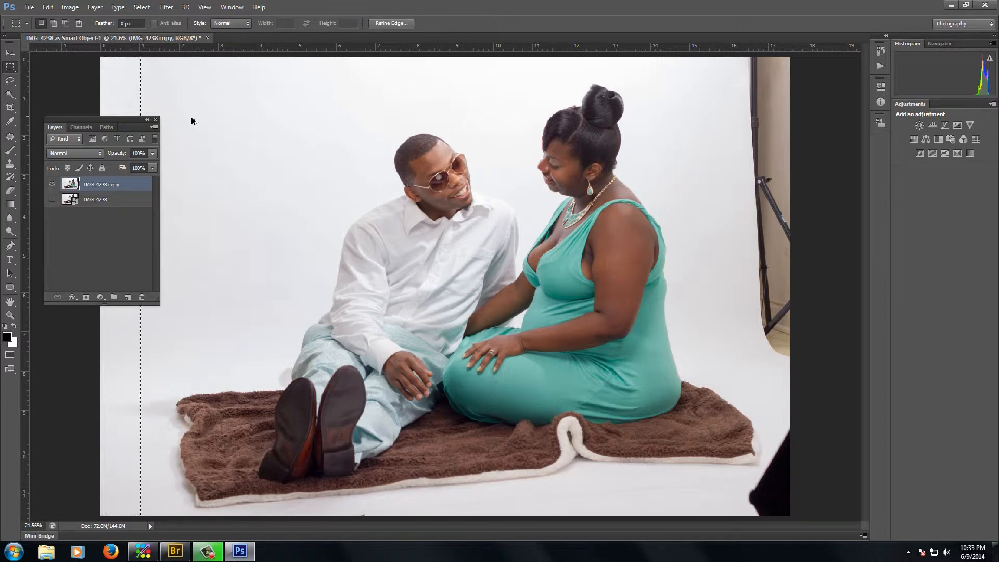
key(ctrl+z)
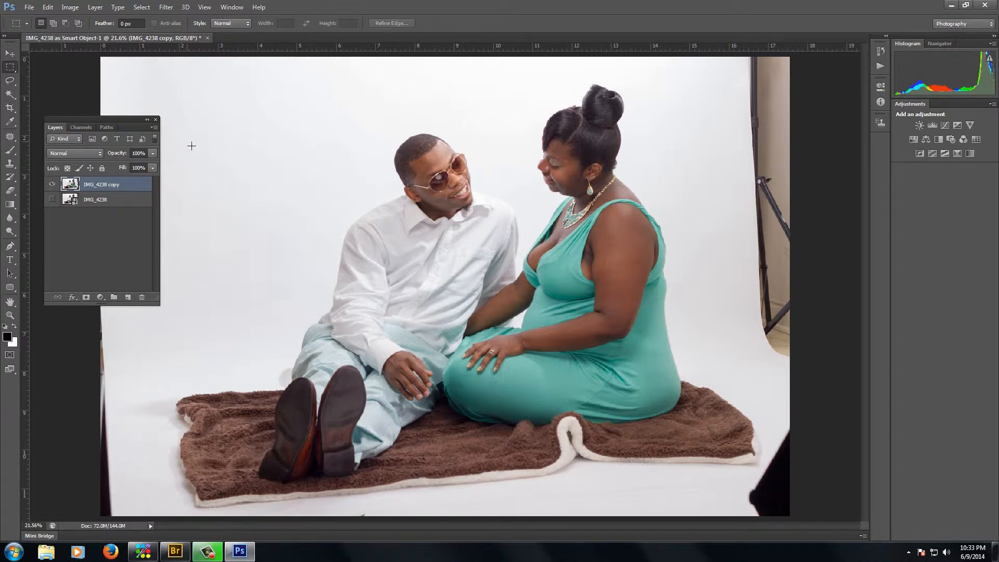
key(ctrl+minus)
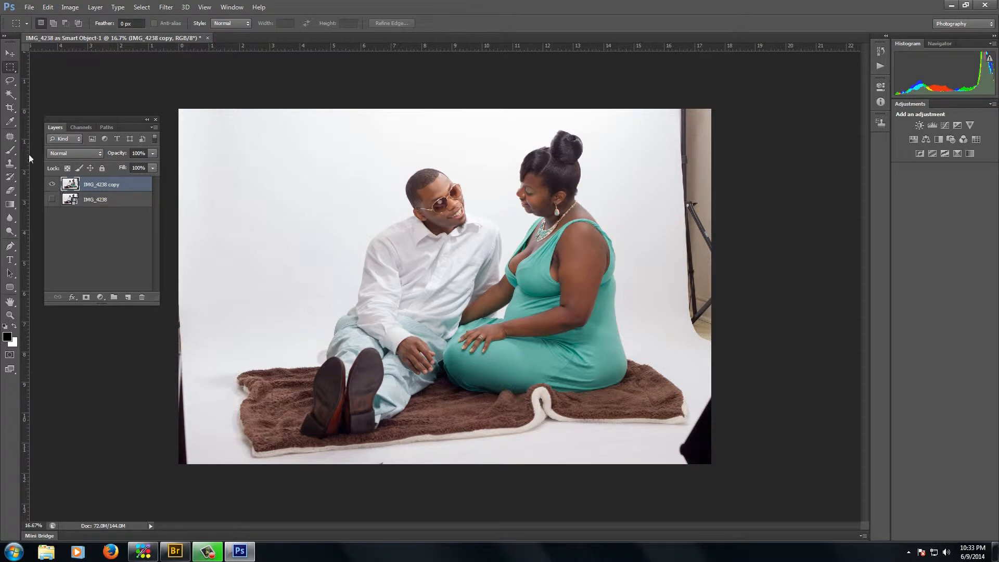
Try to crop the photo inward from its upper-left and lower-right corners to trim the dark edges.
click(10, 107)
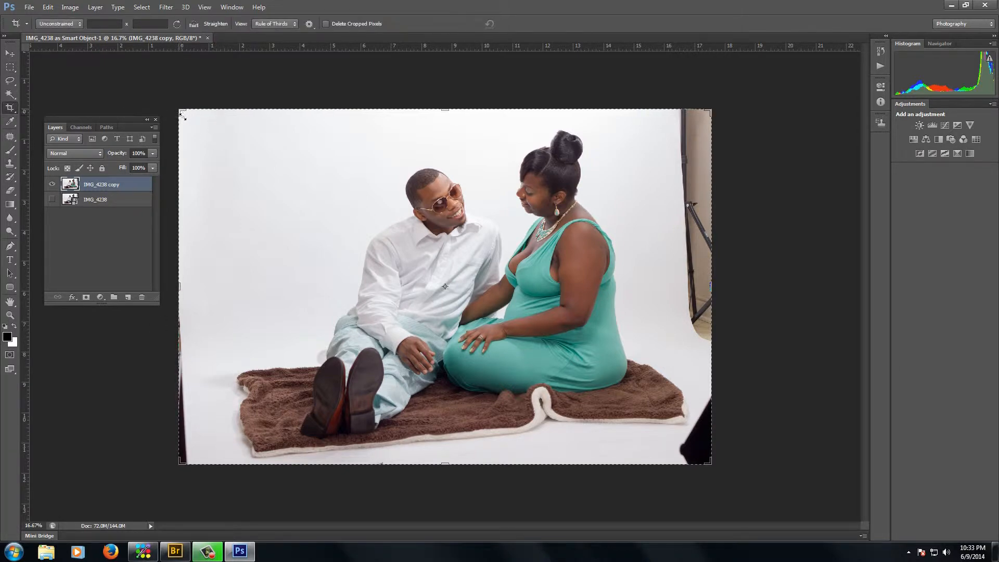
drag(183, 115, 191, 129)
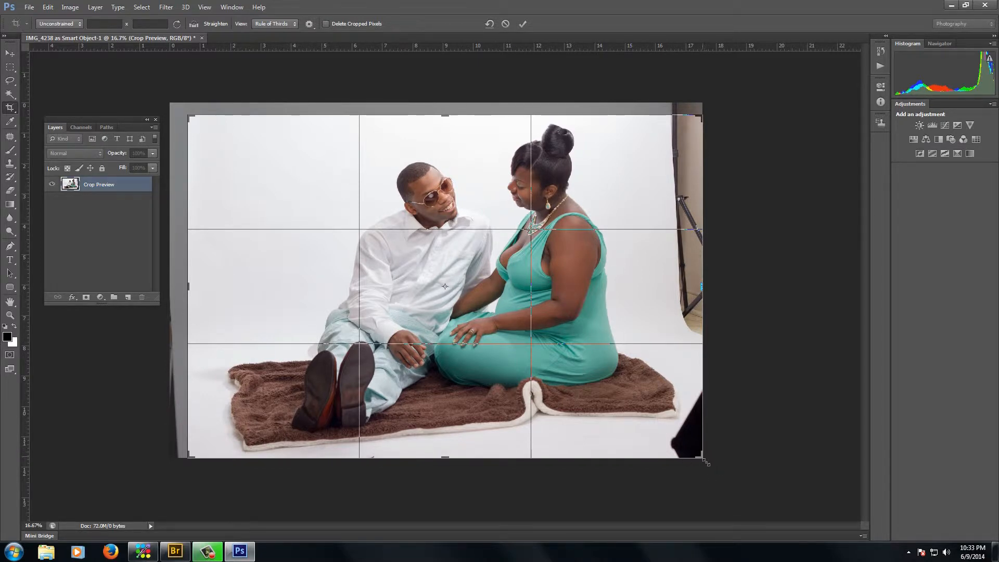
drag(706, 462, 698, 460)
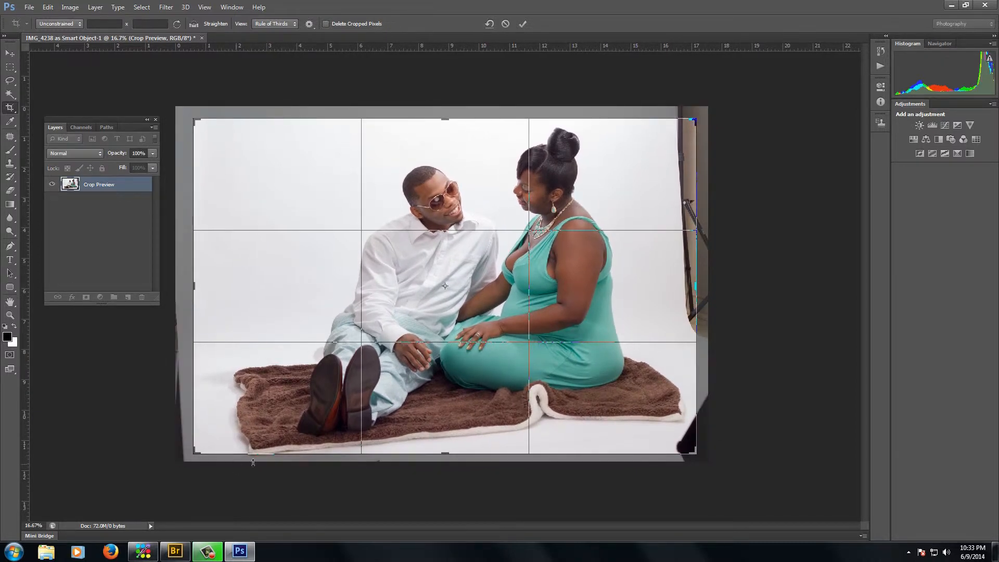
click(506, 24)
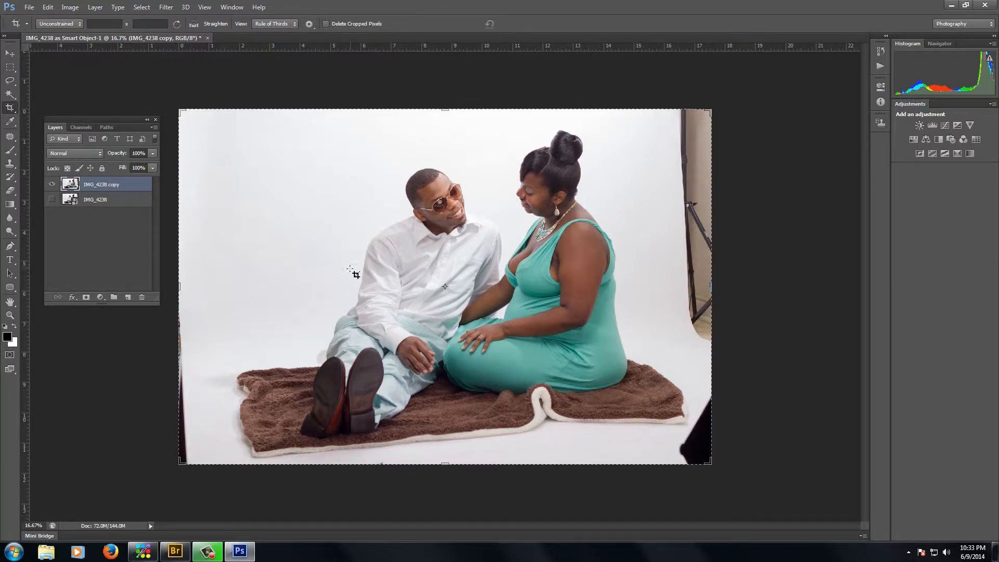
click(9, 53)
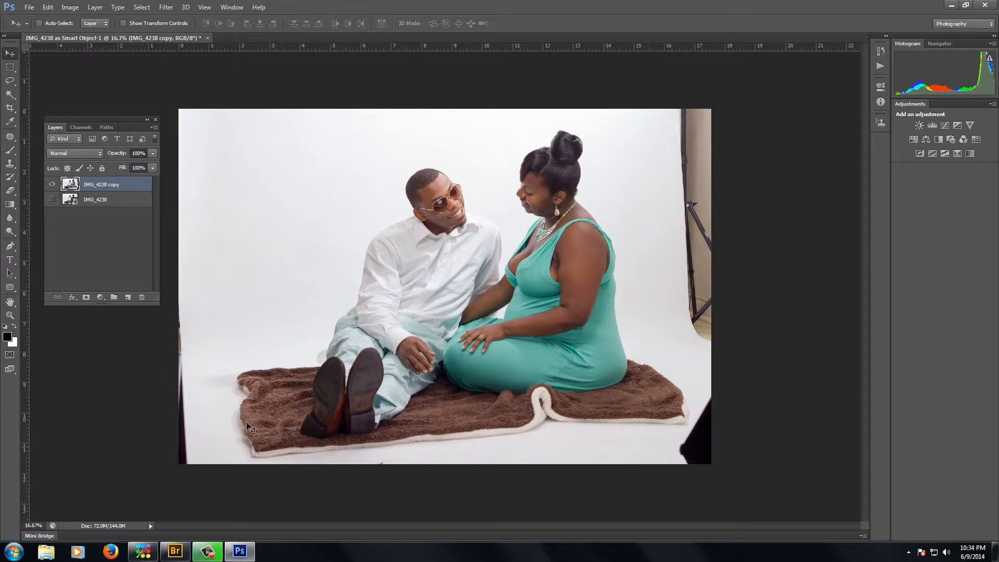
Crop the photo slightly inward on all sides to cut off the dark left edge, keeping the couple and blanket in frame.
scroll(284, 448, up, 5)
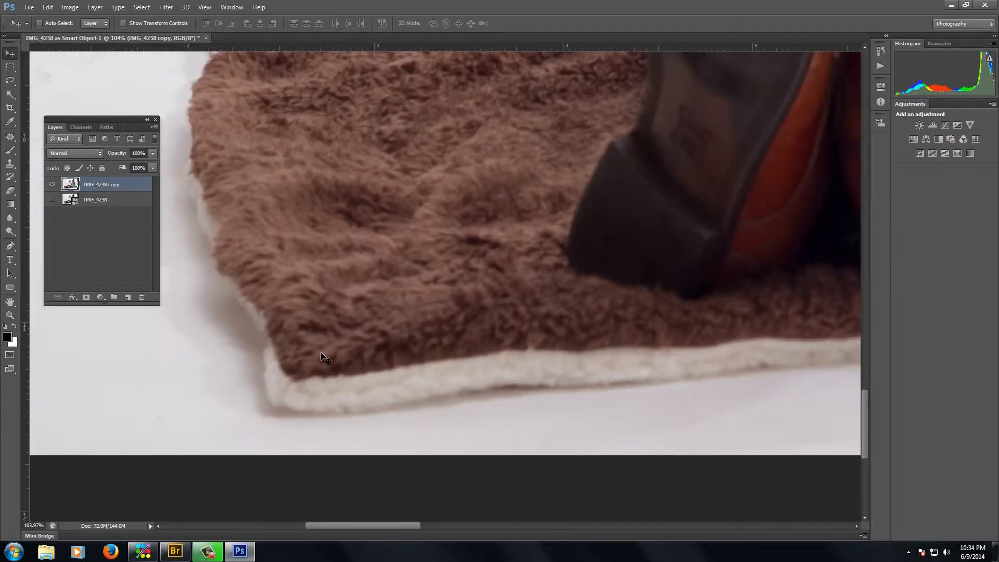
scroll(321, 358, down, 5)
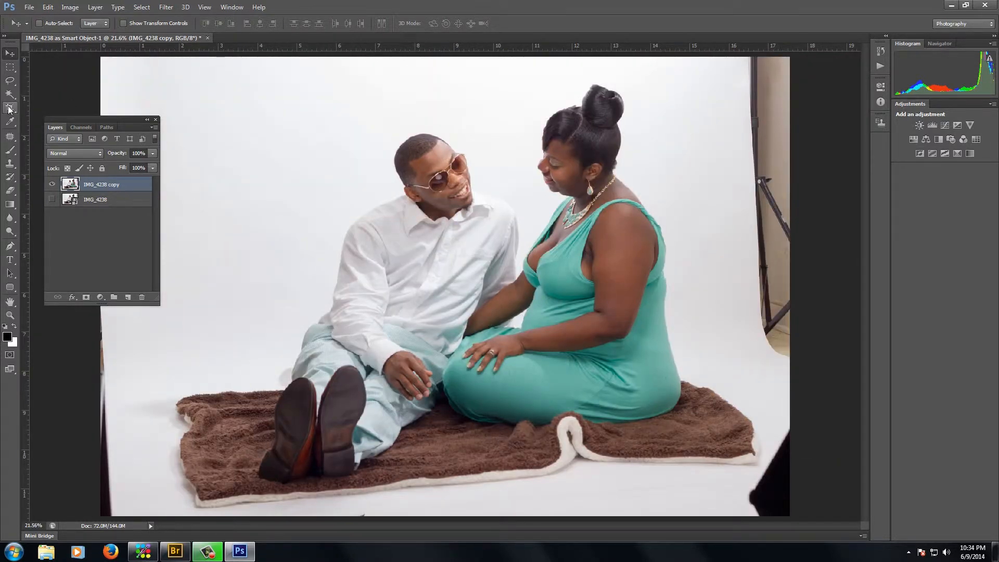
click(9, 109)
drag(106, 63, 115, 76)
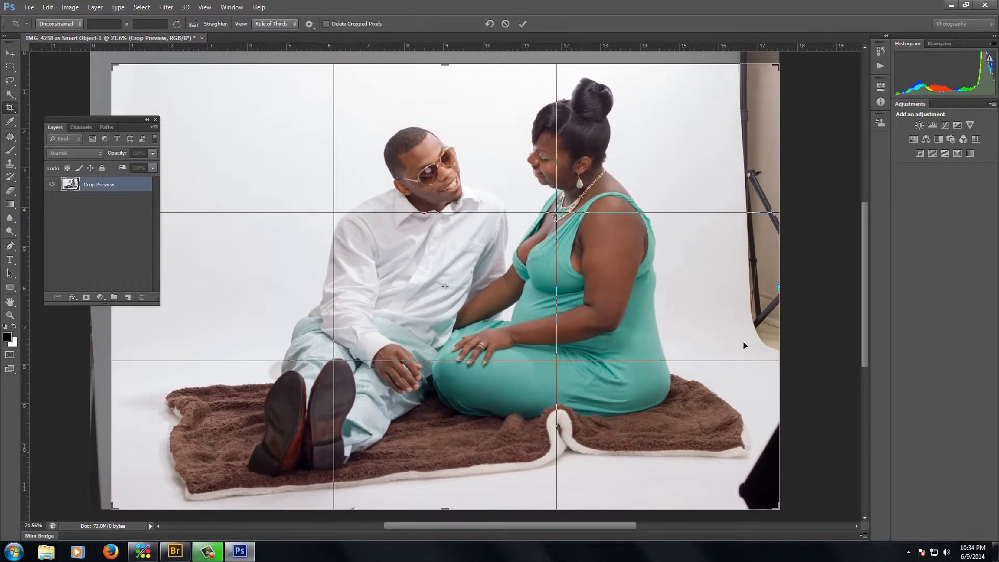
drag(782, 514, 186, 483)
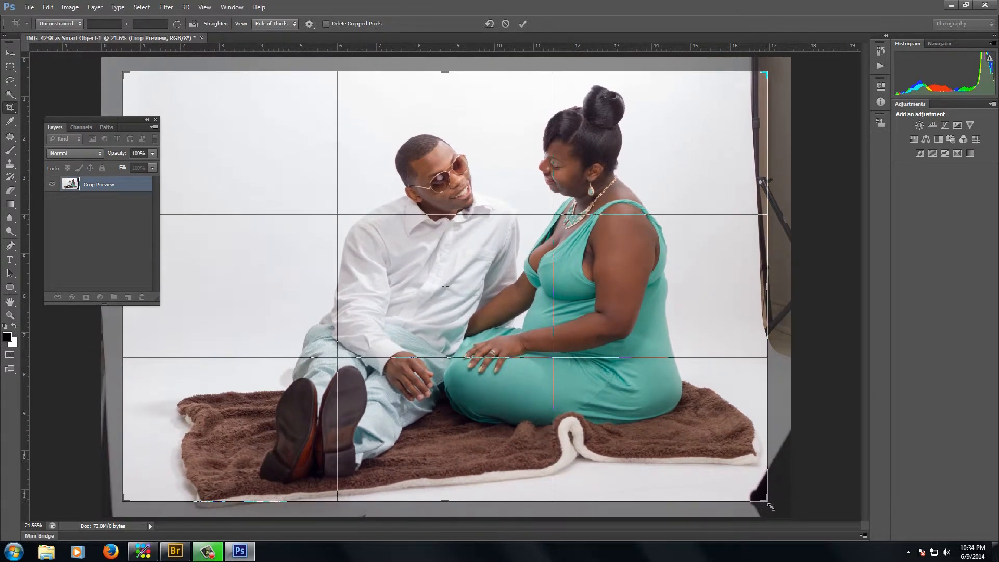
drag(767, 507, 786, 512)
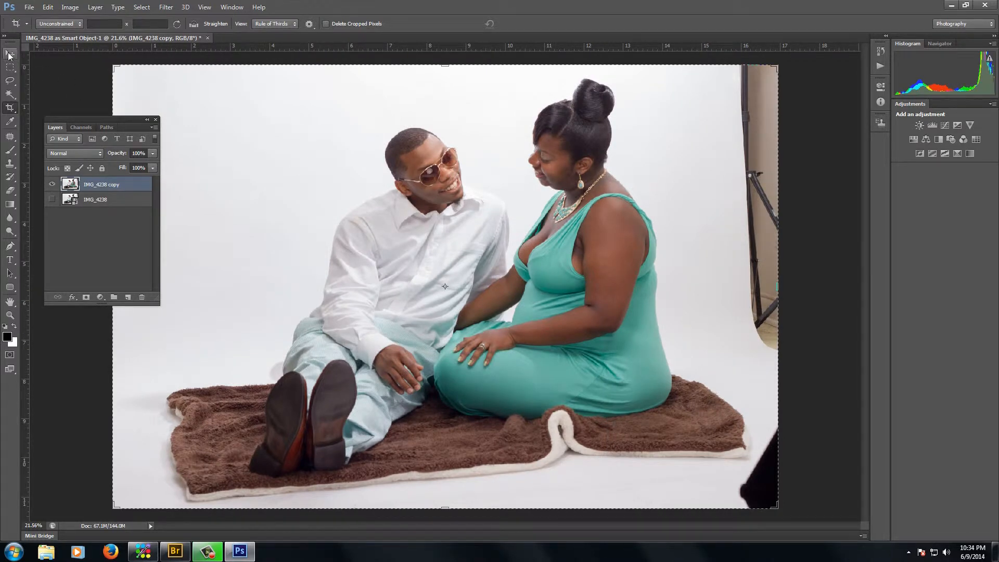
click(10, 53)
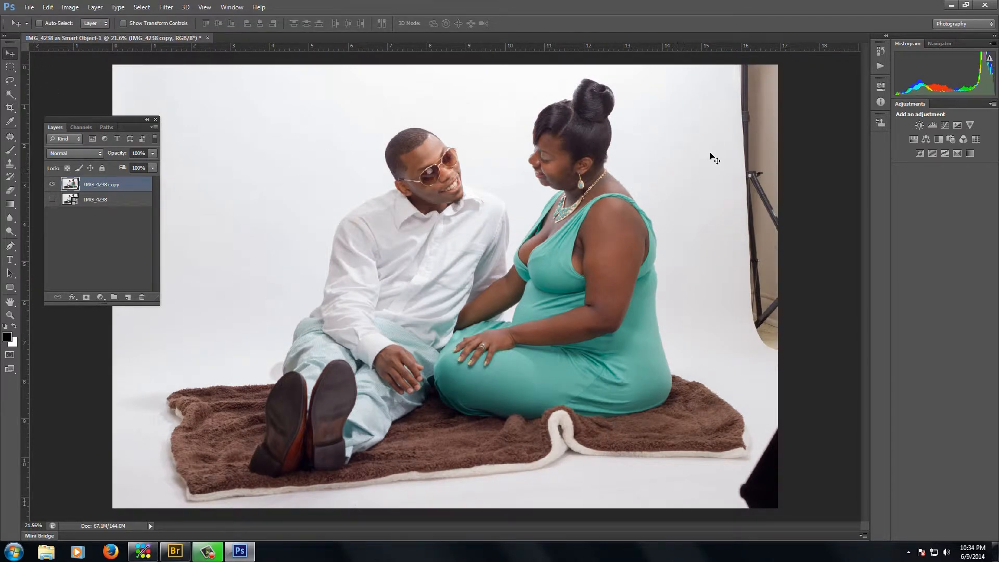
click(9, 67)
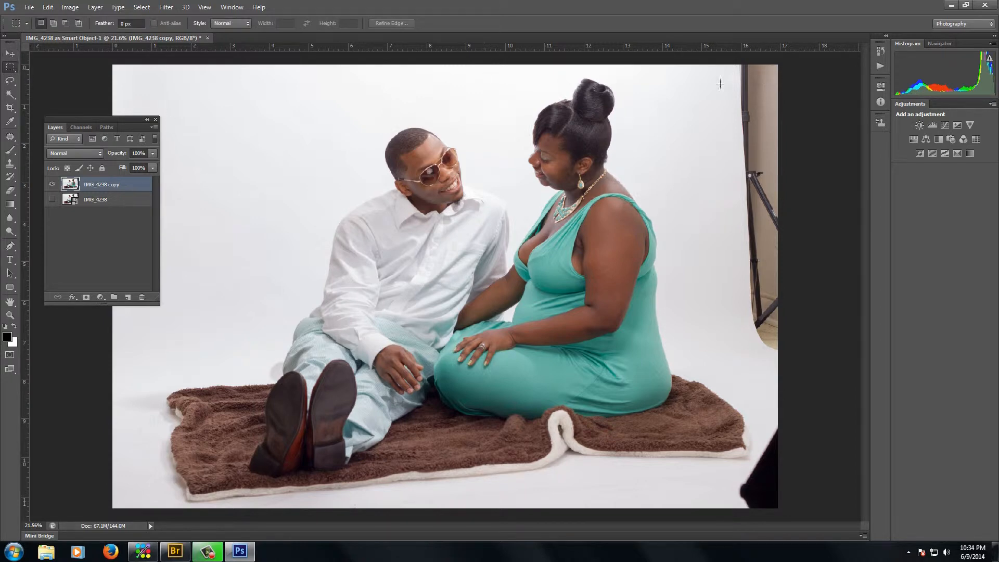
drag(783, 69, 740, 364)
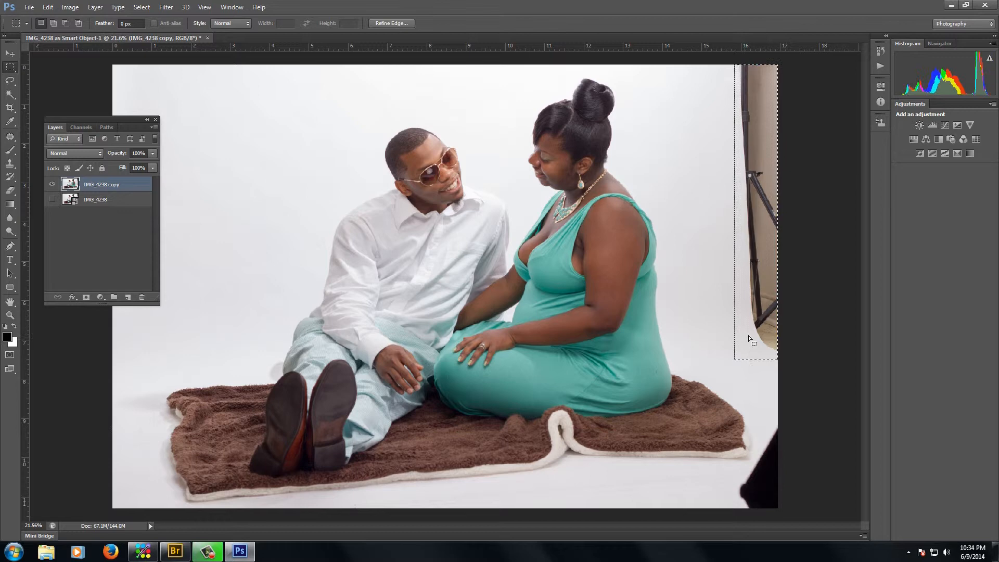
click(804, 263)
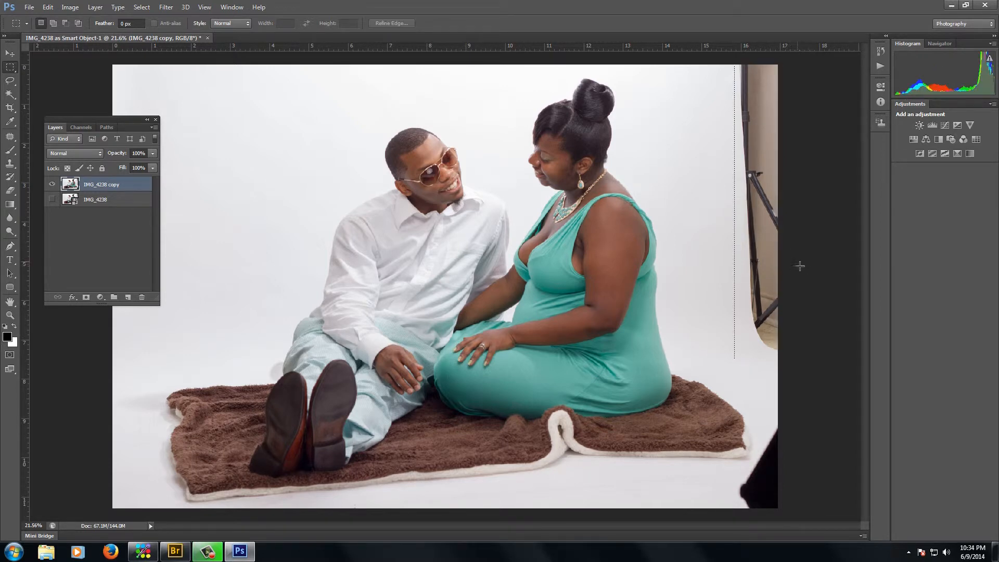
Trace a closed Pen path around the light stand and dark wall at the photo's right edge and convert it to a selection.
click(10, 246)
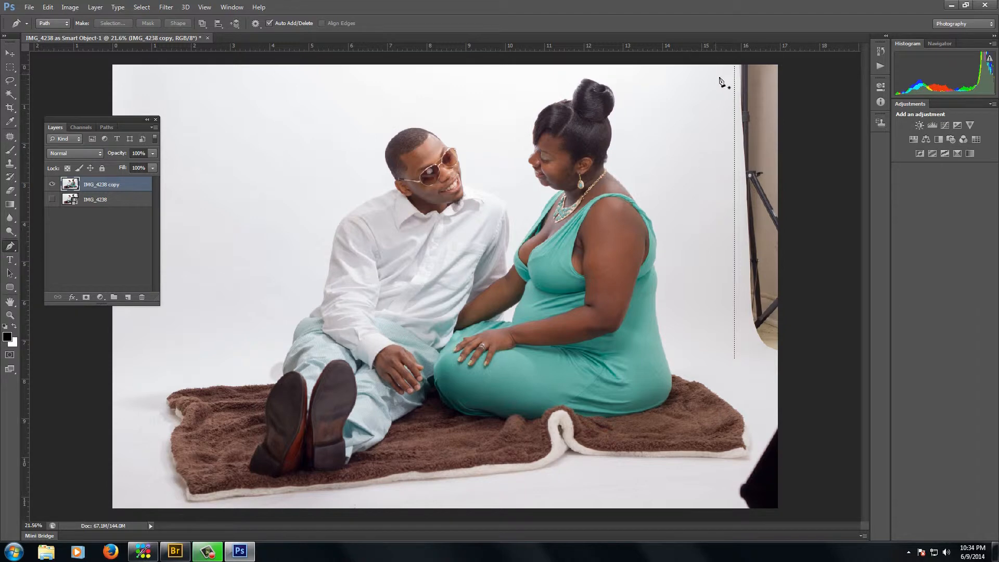
key(ctrl+minus)
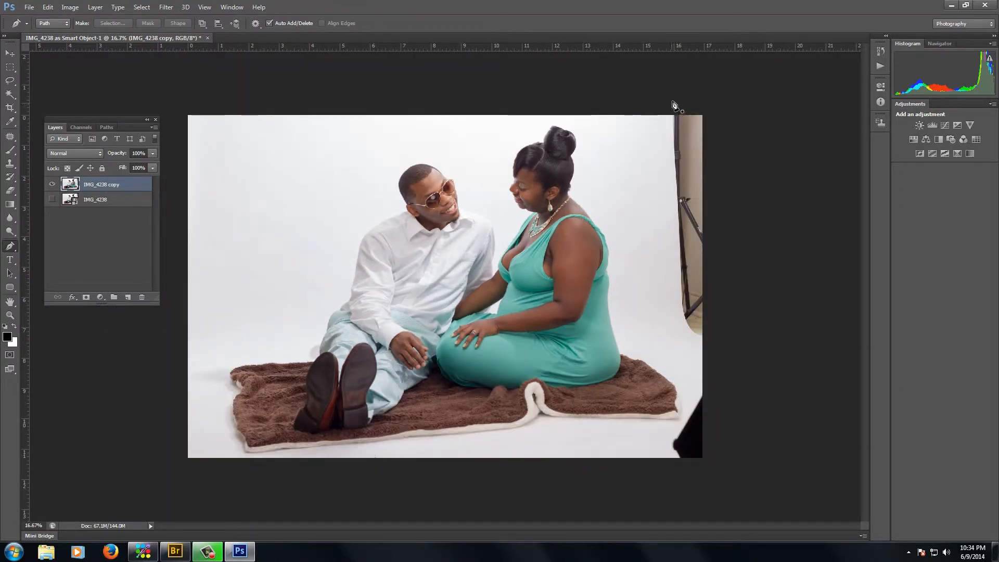
key(ctrl+plus)
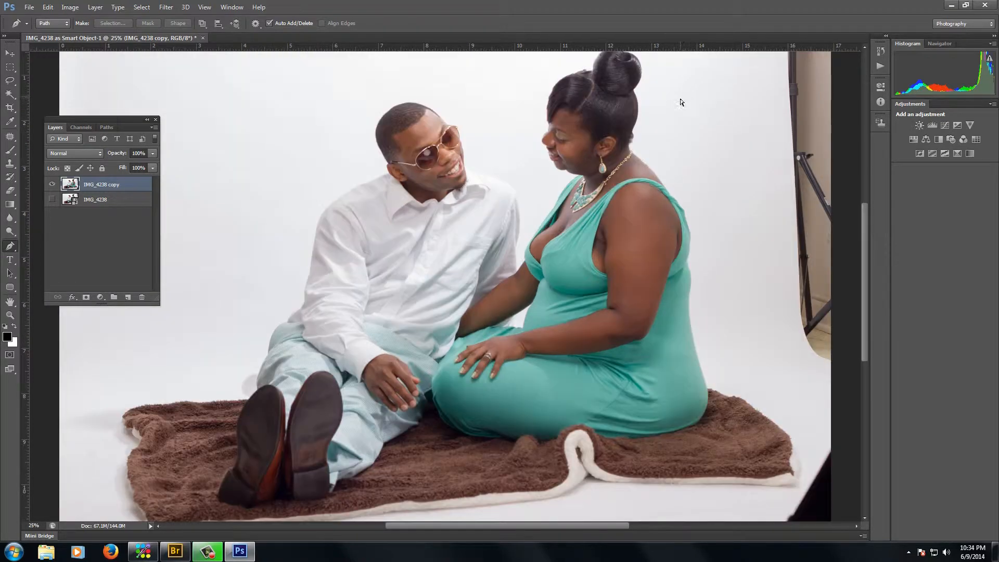
key(ctrl+0)
click(738, 57)
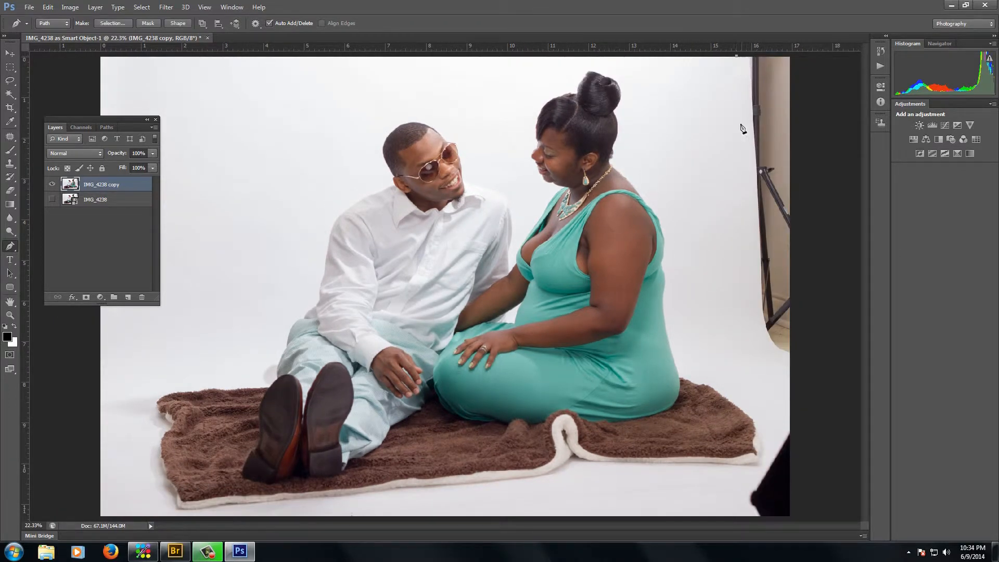
click(731, 139)
click(739, 255)
click(748, 320)
click(786, 357)
click(797, 356)
click(803, 332)
click(799, 56)
click(786, 52)
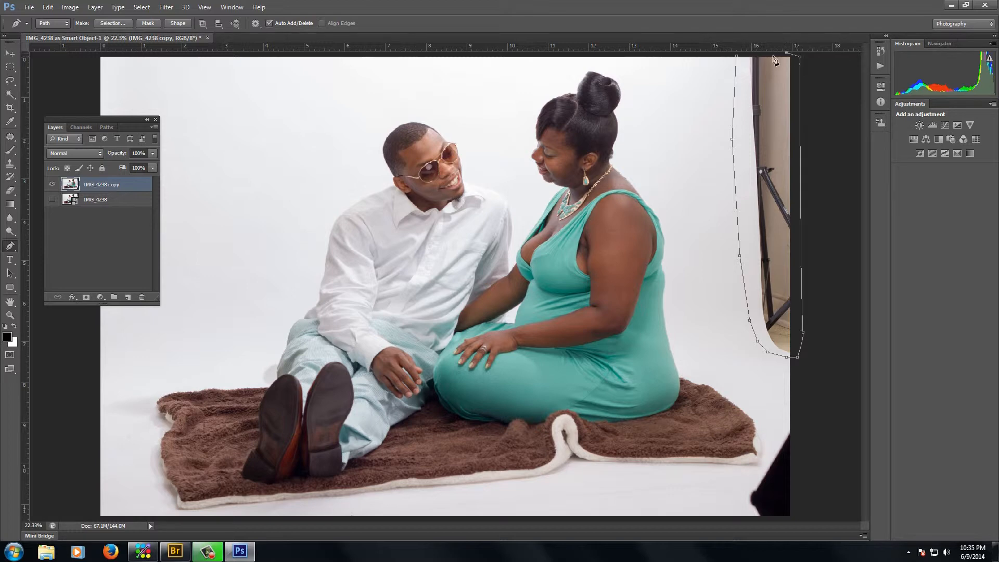
click(747, 53)
key(ctrl+Return)
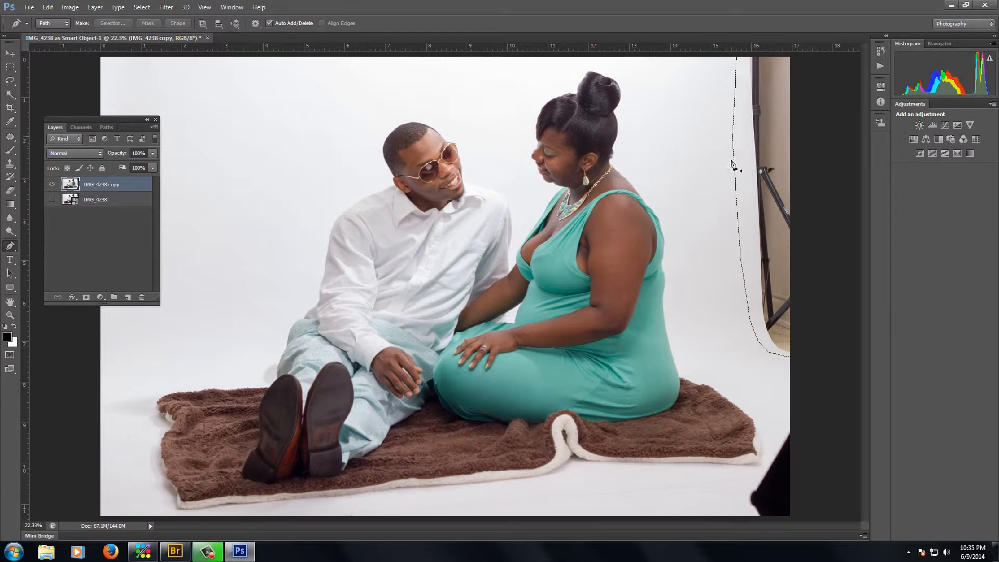
Try to stretch the path-shaped selection at the right edge outward to about 152% width, and clear the selection.
key(ctrl+t)
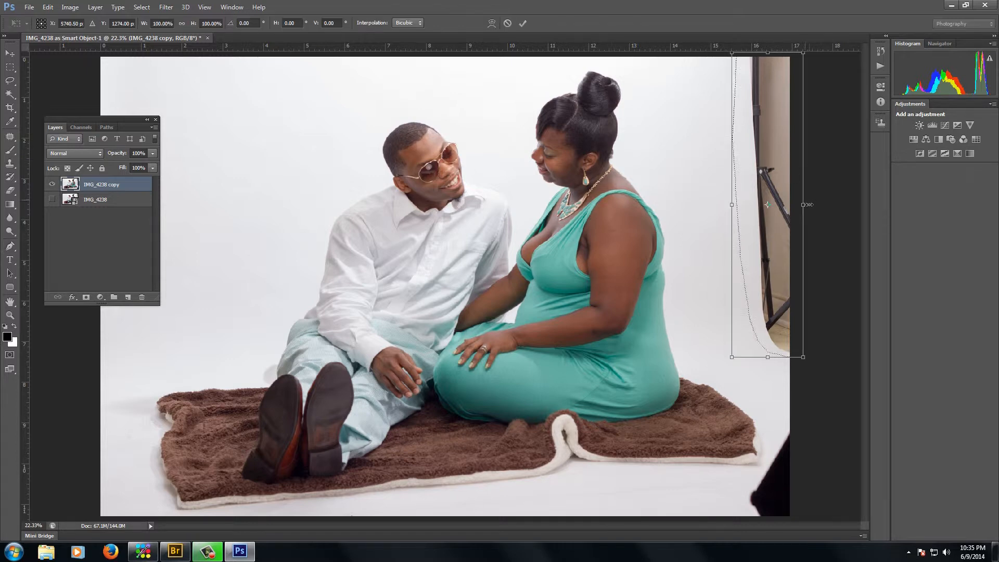
drag(806, 208, 847, 204)
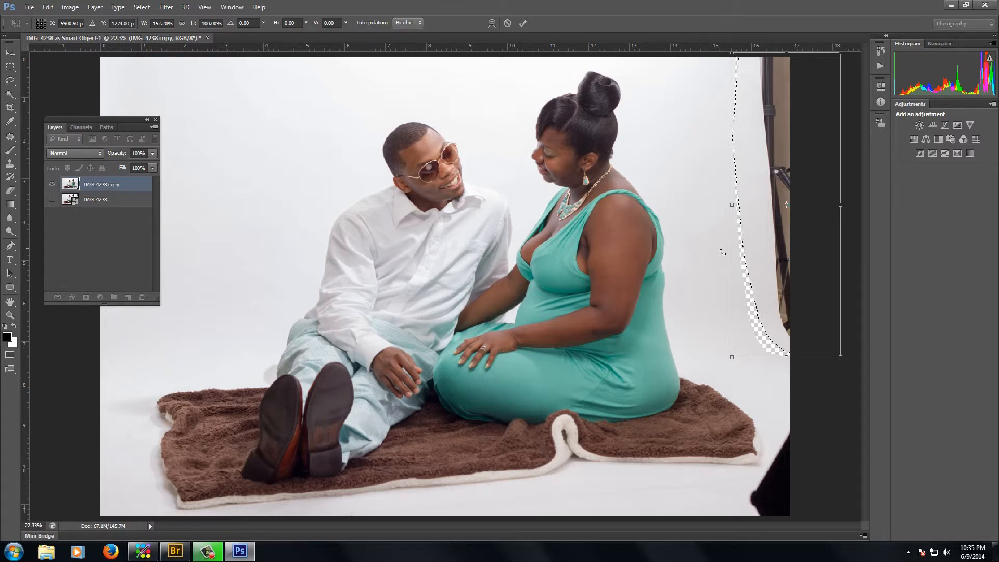
click(524, 24)
key(p)
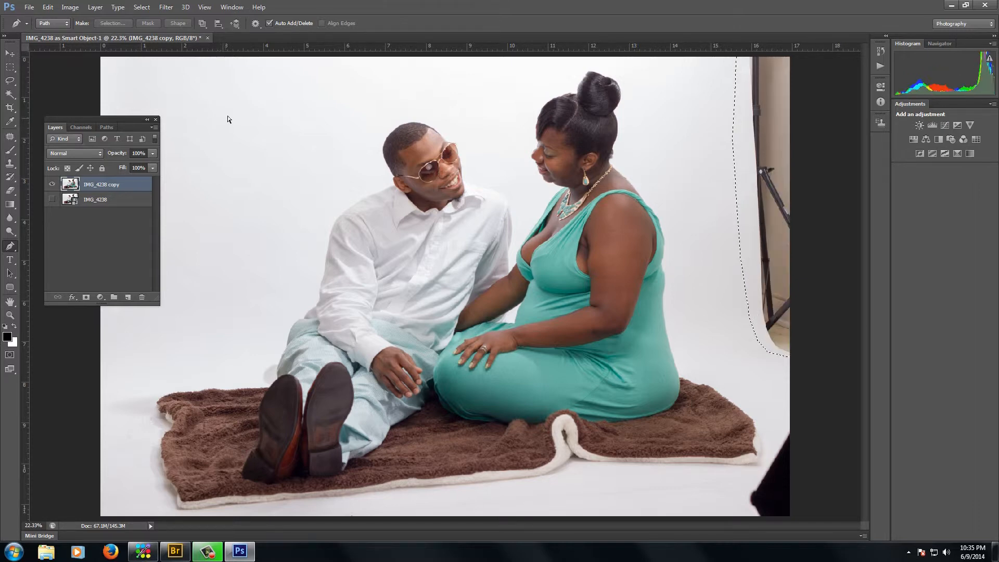
key(ctrl+d)
Try to stretch a rectangular selection covering the light stand and adjacent white backdrop outward past the right edge.
key(m)
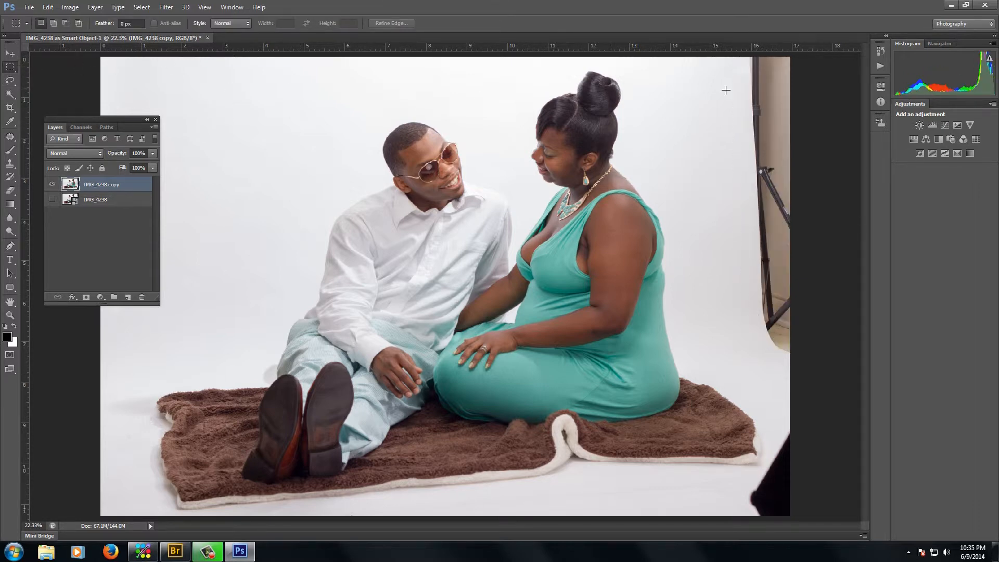
drag(725, 59, 838, 362)
key(ctrl+t)
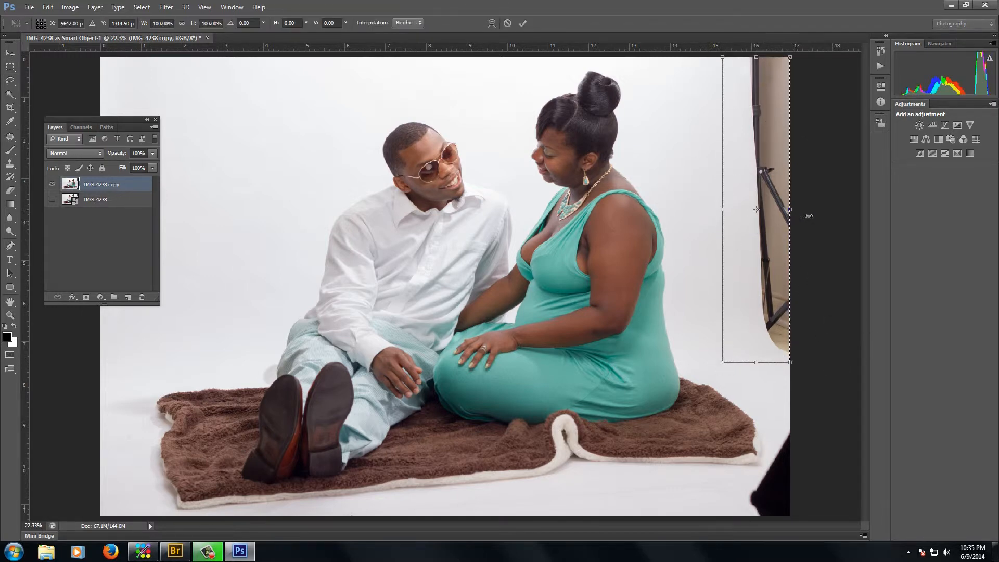
drag(805, 214, 845, 212)
click(522, 23)
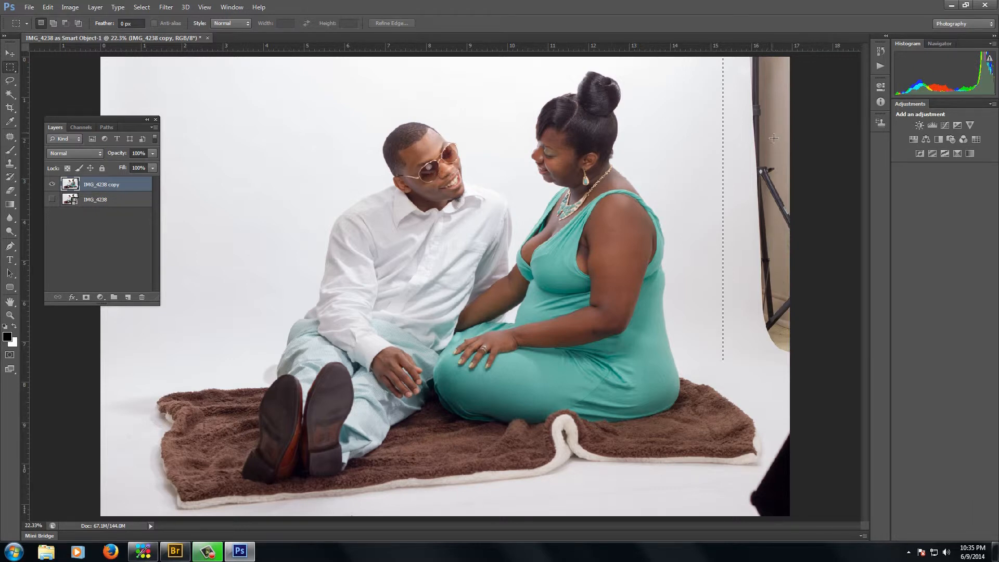
Show the history and revert the document to the Rasterize Layer state.
key(ctrl+minus)
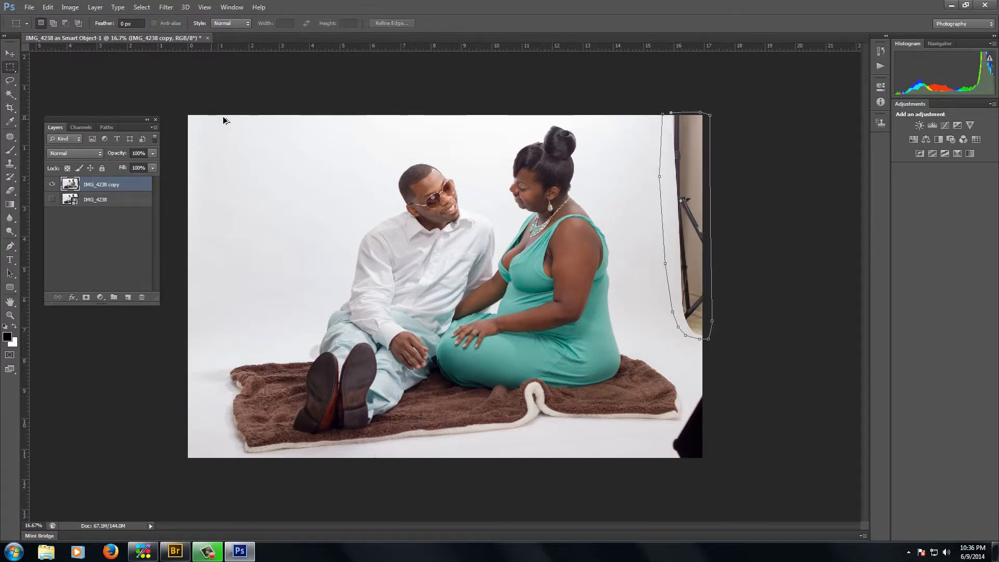
click(204, 7)
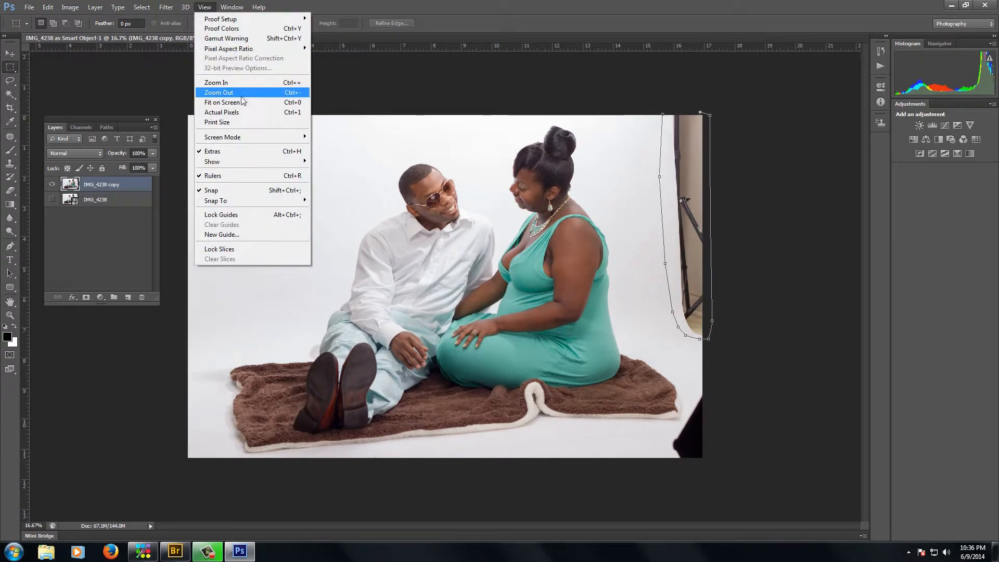
mouse_move(231, 7)
click(244, 165)
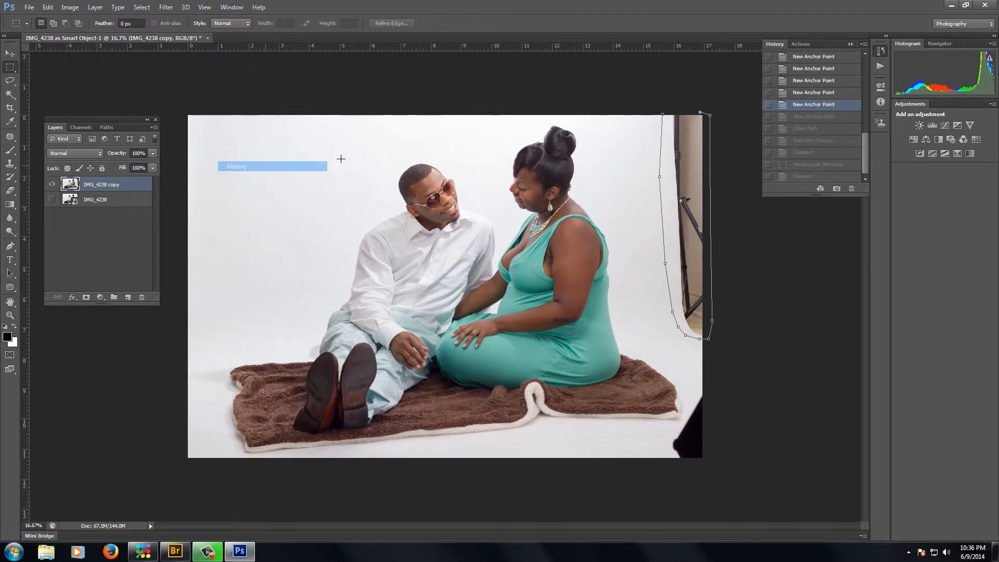
scroll(864, 73, up, 3)
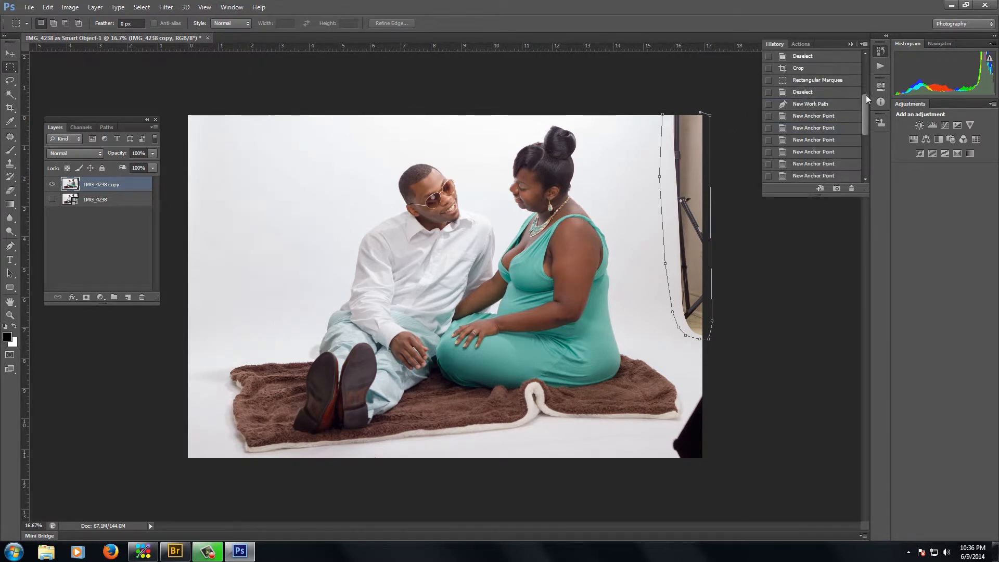
drag(866, 95, 859, 61)
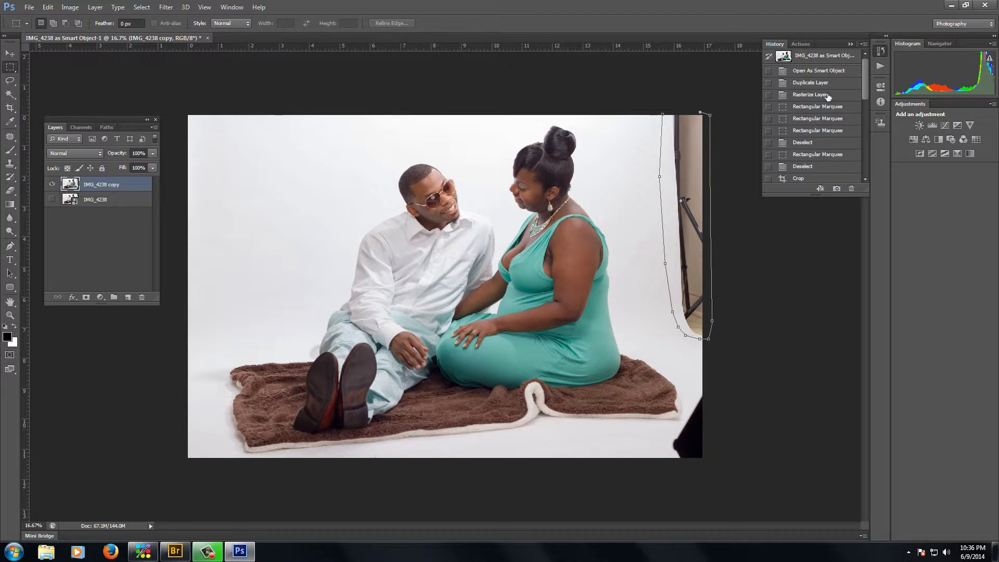
click(811, 94)
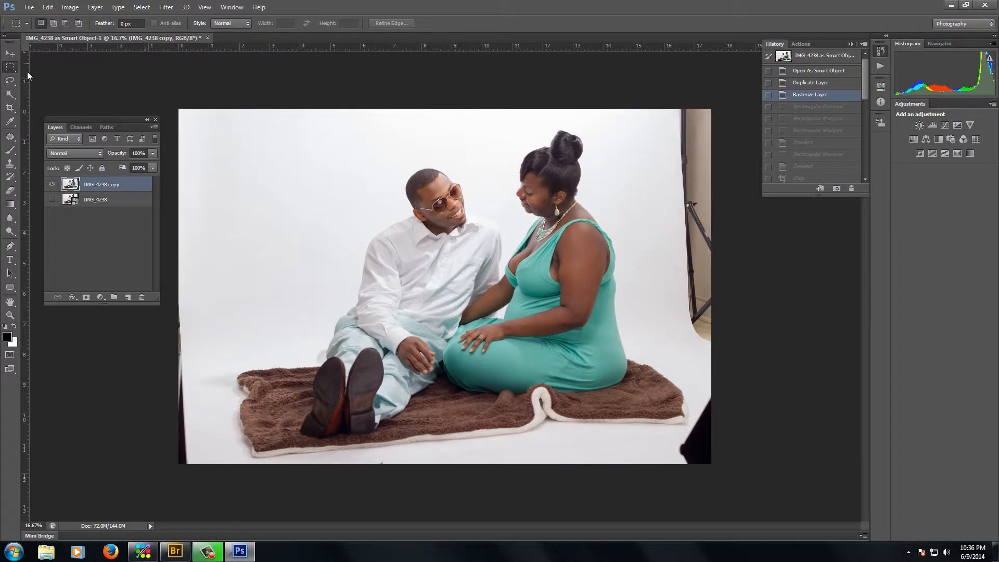
Trace a closed Pen path around the dark strip at the photo's lower left edge and convert it to a selection.
click(10, 246)
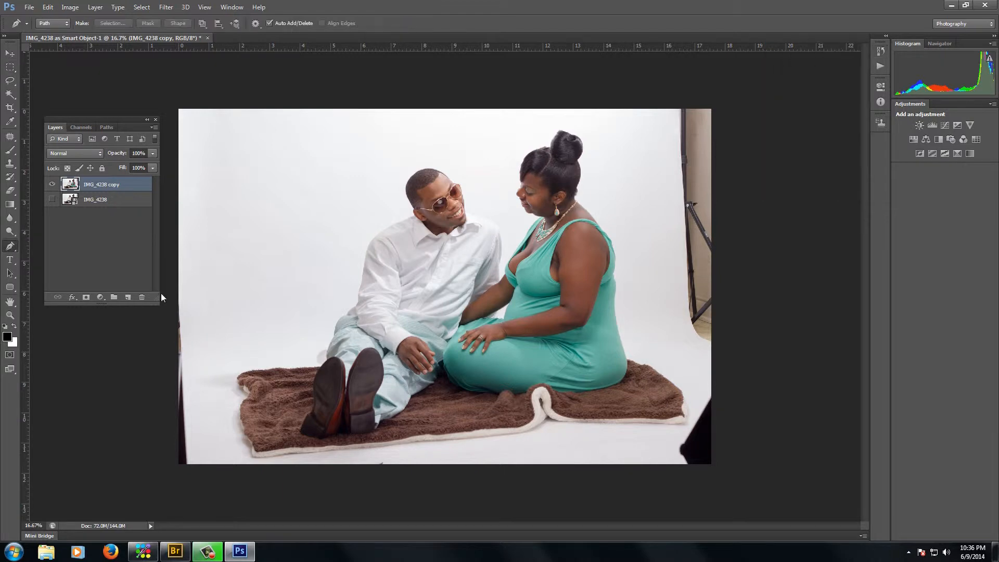
click(175, 298)
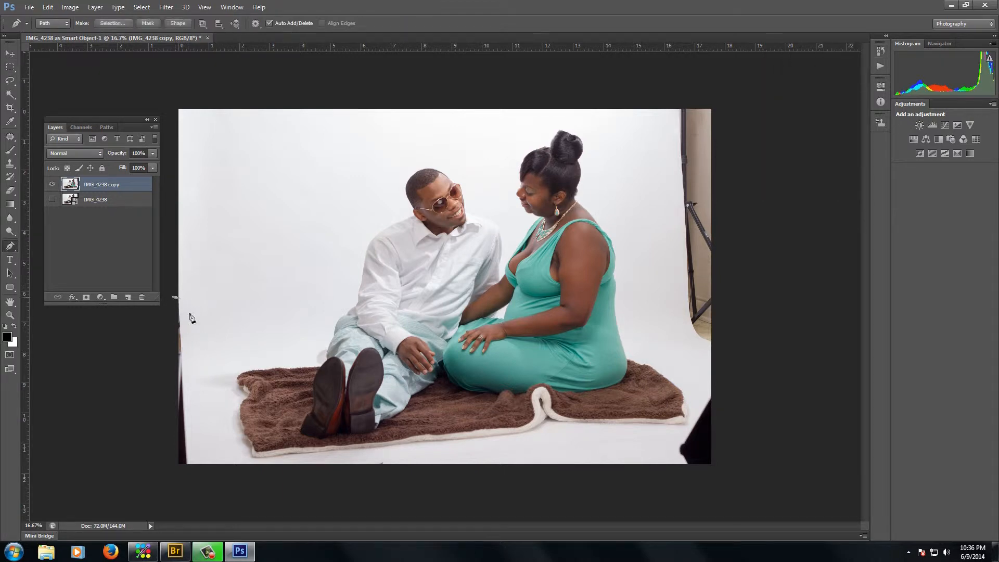
click(192, 387)
click(196, 428)
click(198, 472)
click(177, 470)
click(169, 457)
click(165, 418)
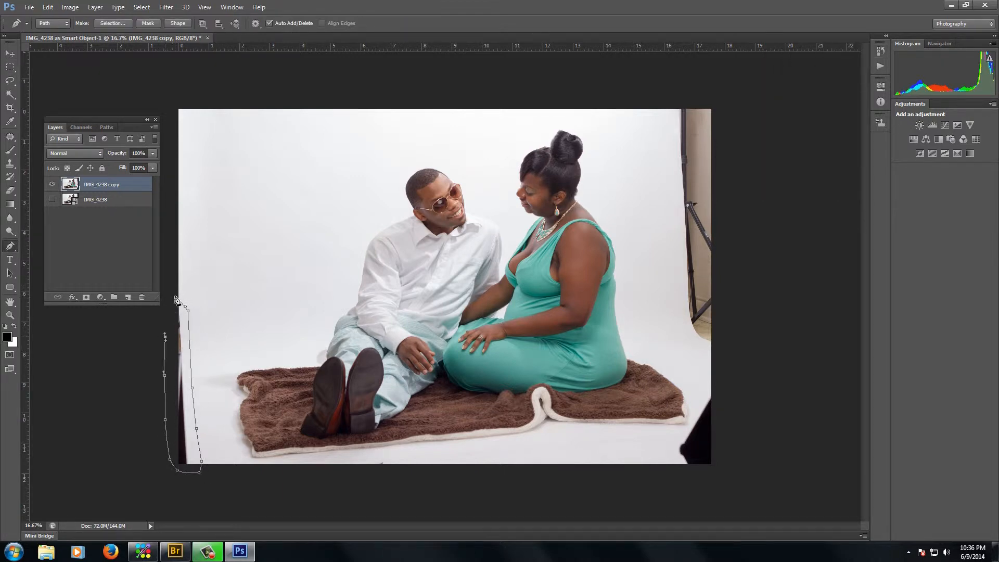
key(ctrl+Return)
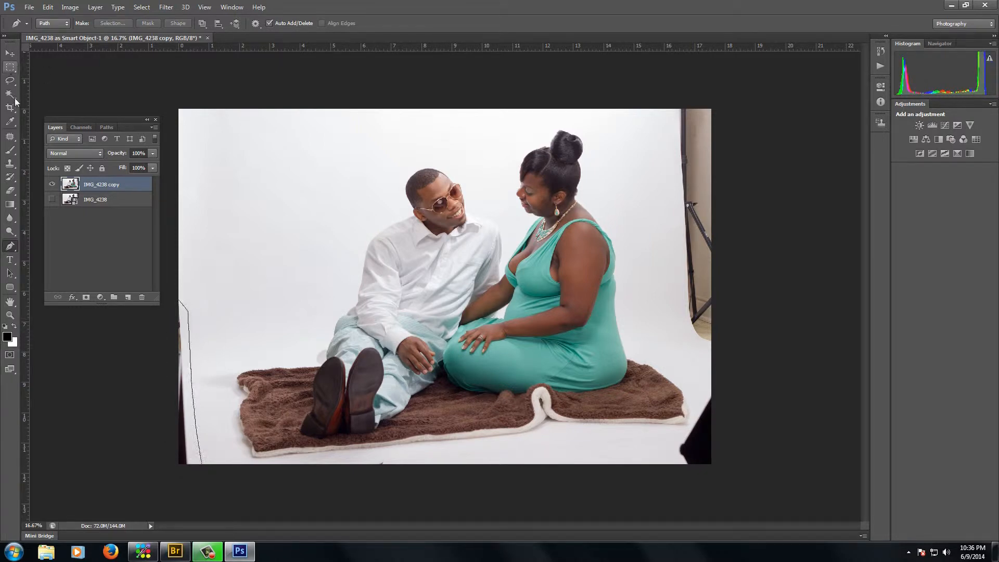
Try to stretch the path-shaped selection at the lower left edge outward to about 166% width, and clear the selection.
key(ctrl+t)
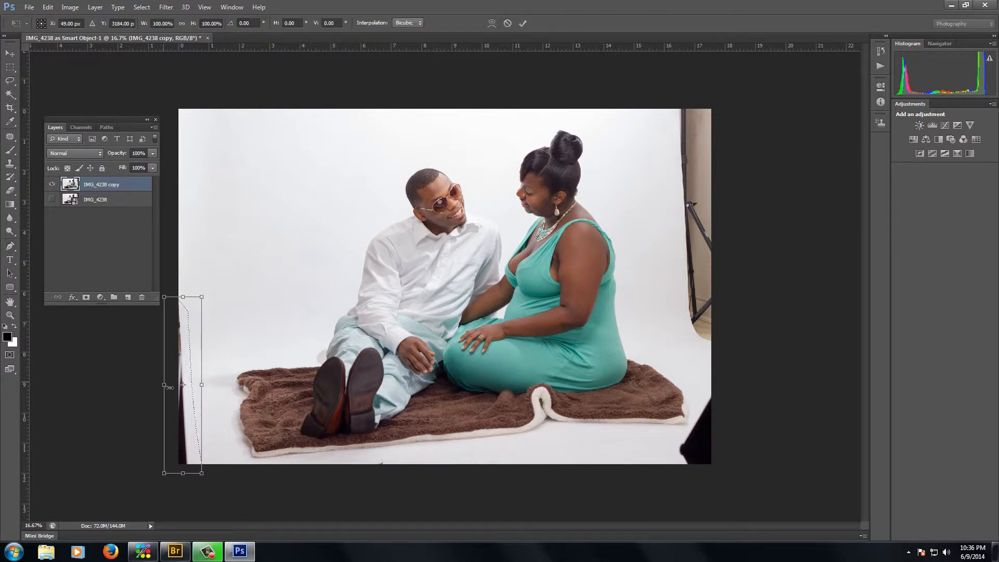
drag(165, 384, 139, 385)
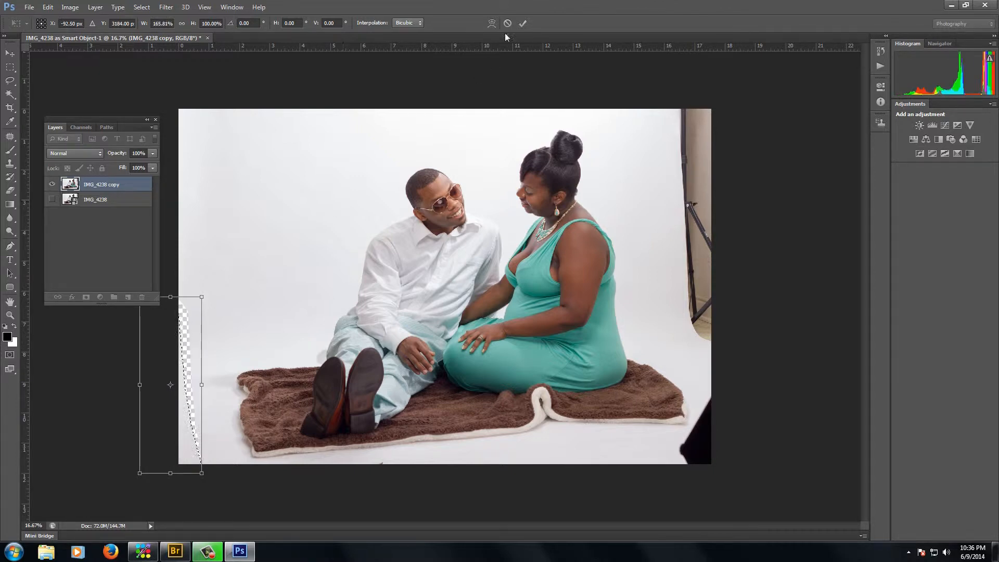
click(522, 23)
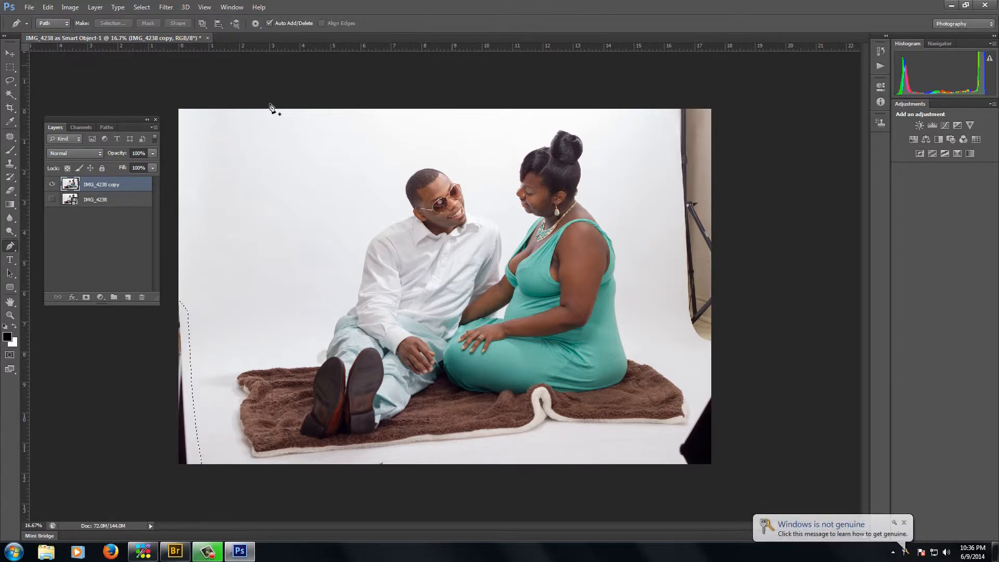
click(10, 67)
click(162, 274)
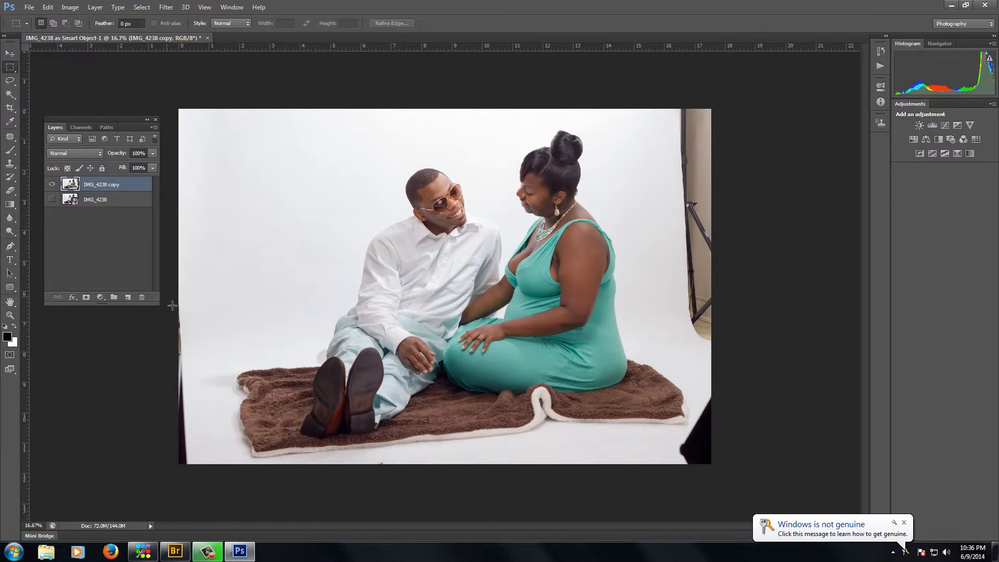
Try to stretch a rectangular selection around the dark strip at the photo's lower left edge outward to about 152% width.
drag(201, 400, 172, 339)
key(Return)
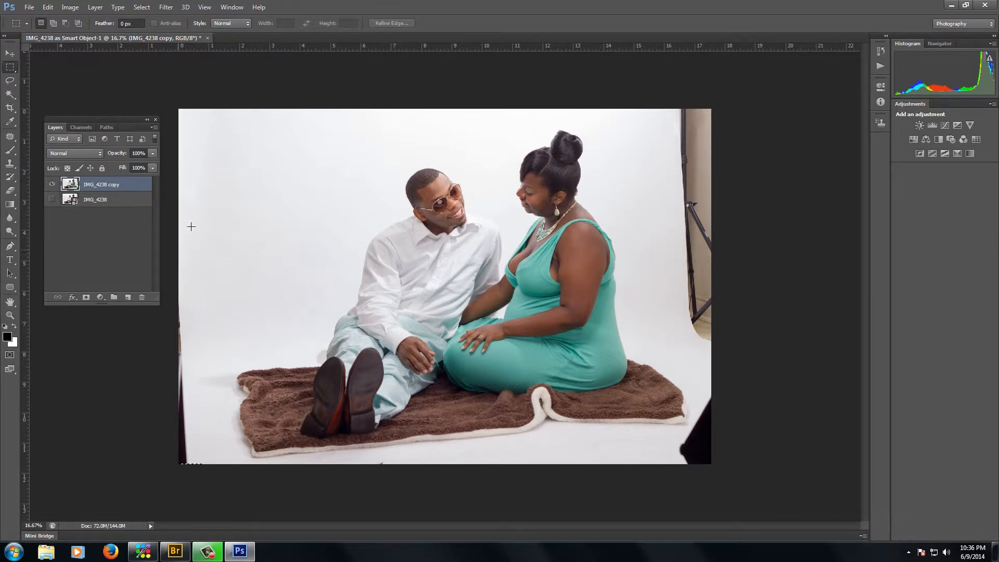
drag(206, 83, 218, 480)
click(495, 206)
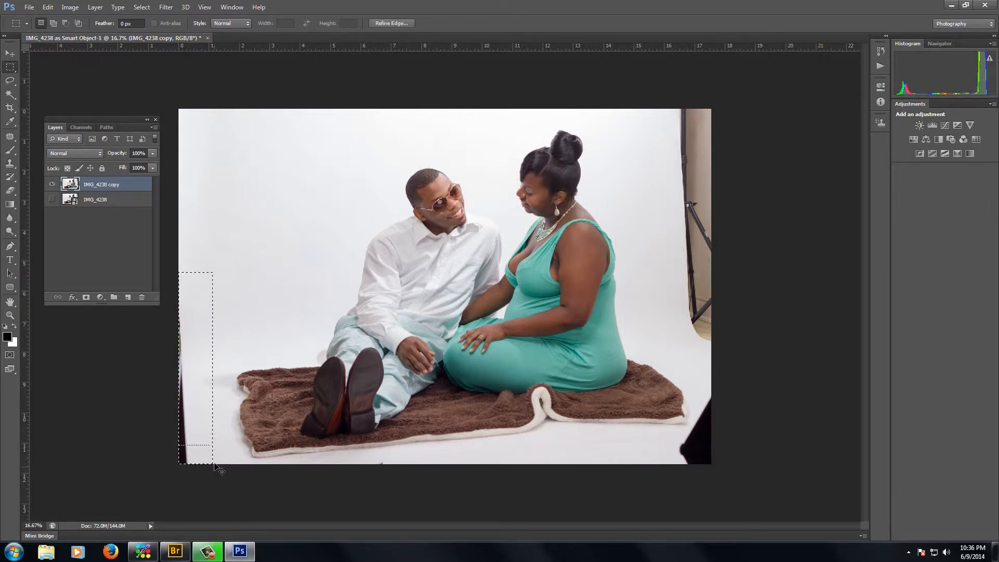
key(ctrl+t)
drag(180, 372, 167, 373)
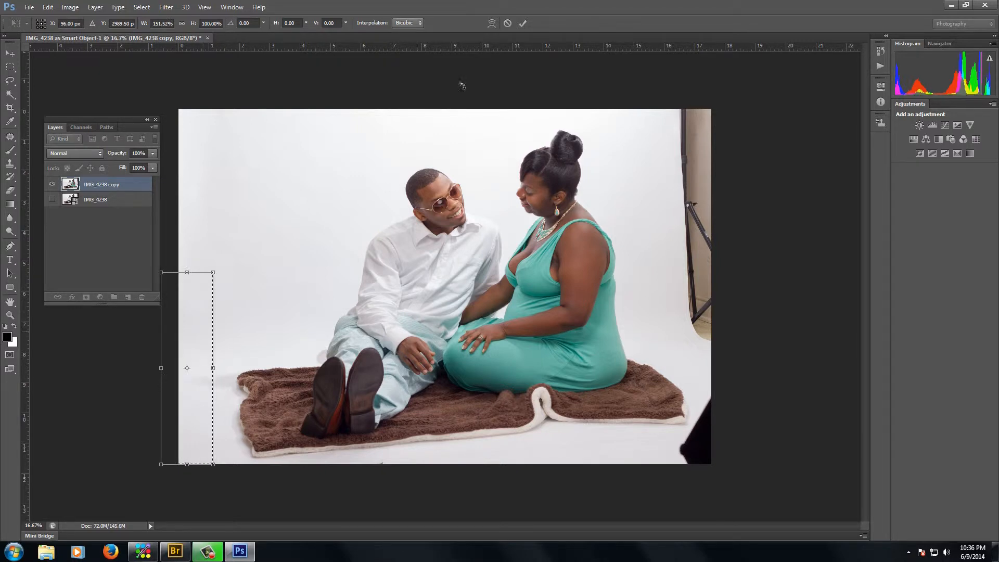
click(523, 23)
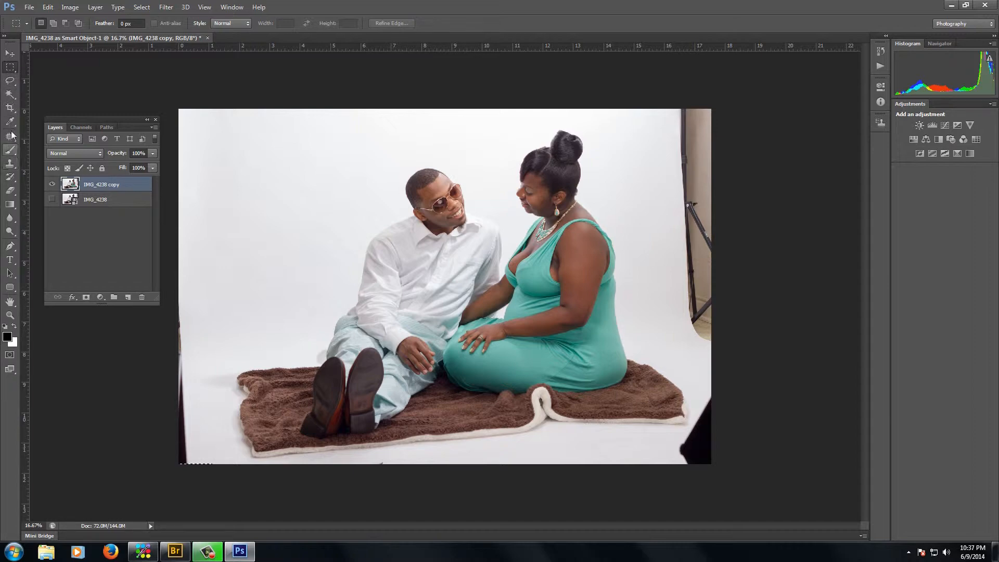
Crop the photo slightly inward so the dark strip along its lower left edge is cut off.
click(9, 107)
drag(186, 113, 197, 116)
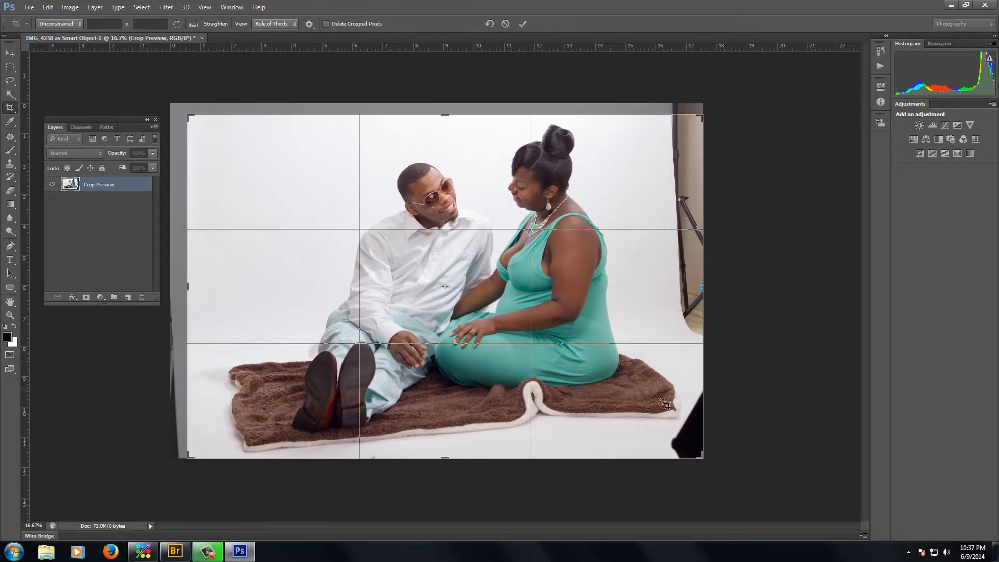
drag(191, 460, 198, 441)
key(Return)
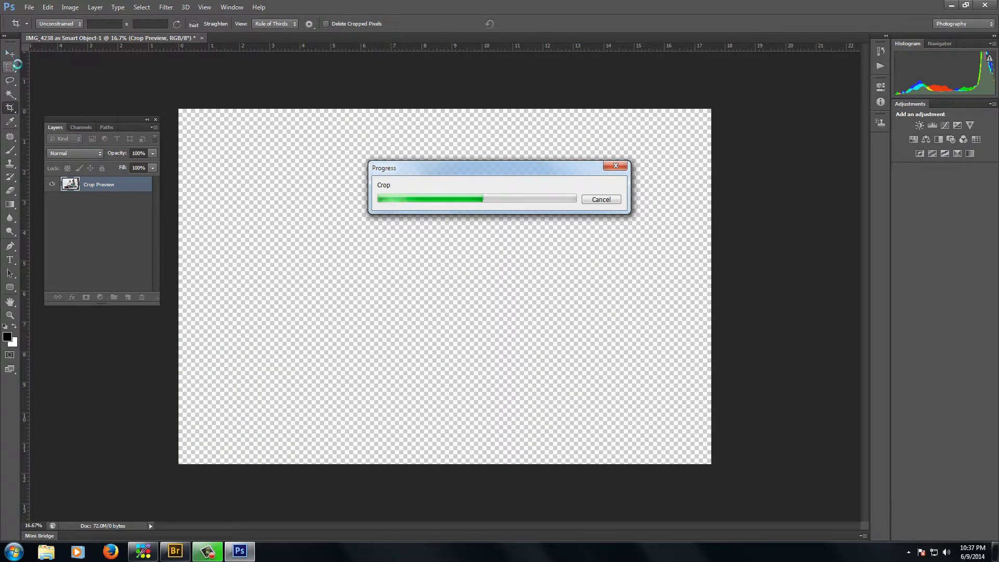
click(10, 53)
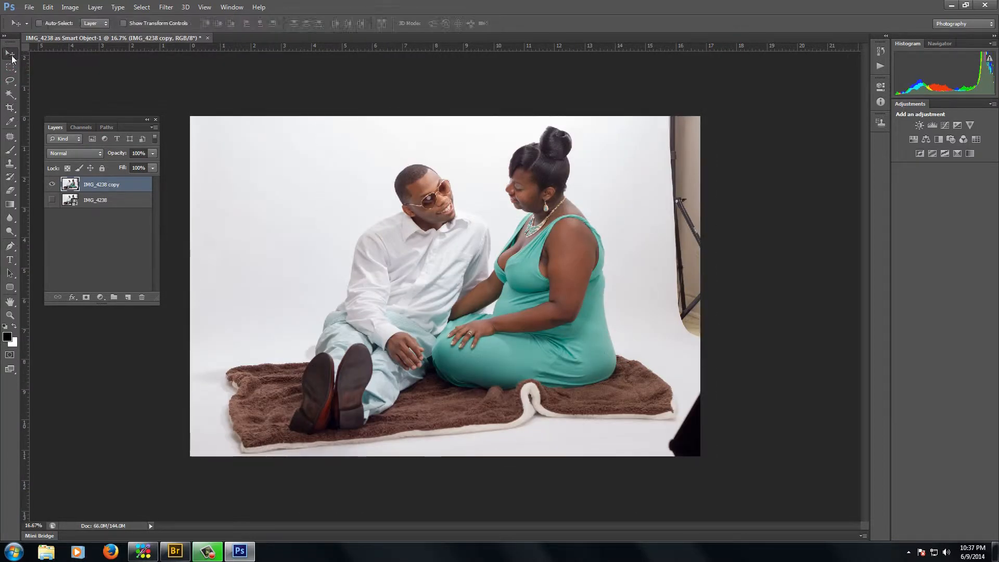
Try to stretch a narrow rectangular selection around the light stand outward past the photo's right edge.
click(10, 67)
drag(700, 115, 674, 343)
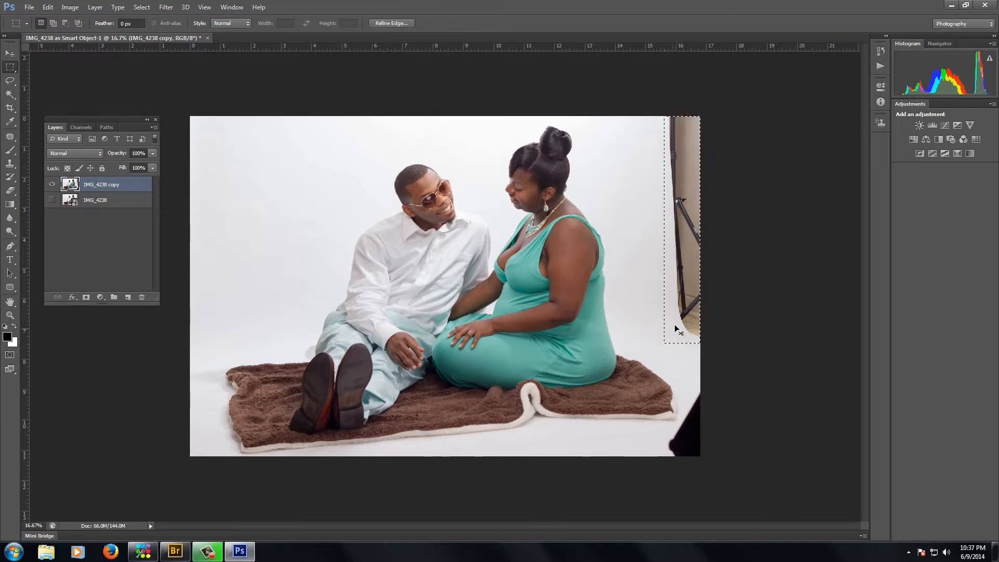
key(ctrl+t)
drag(704, 235, 794, 218)
click(522, 23)
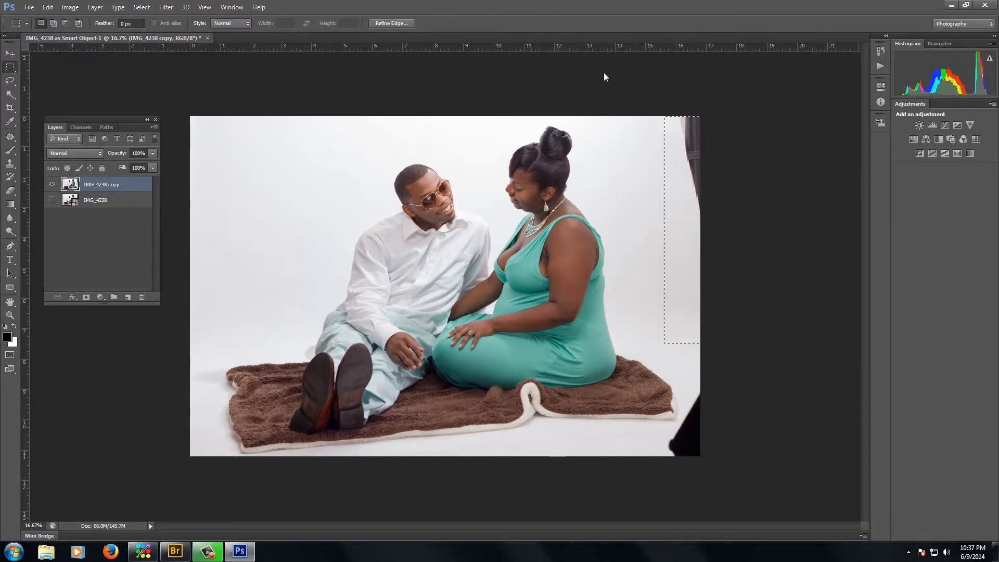
Stretch a wider rectangular selection covering the light stand and adjacent white backdrop outward to about 277% width.
key(m)
drag(647, 117, 736, 343)
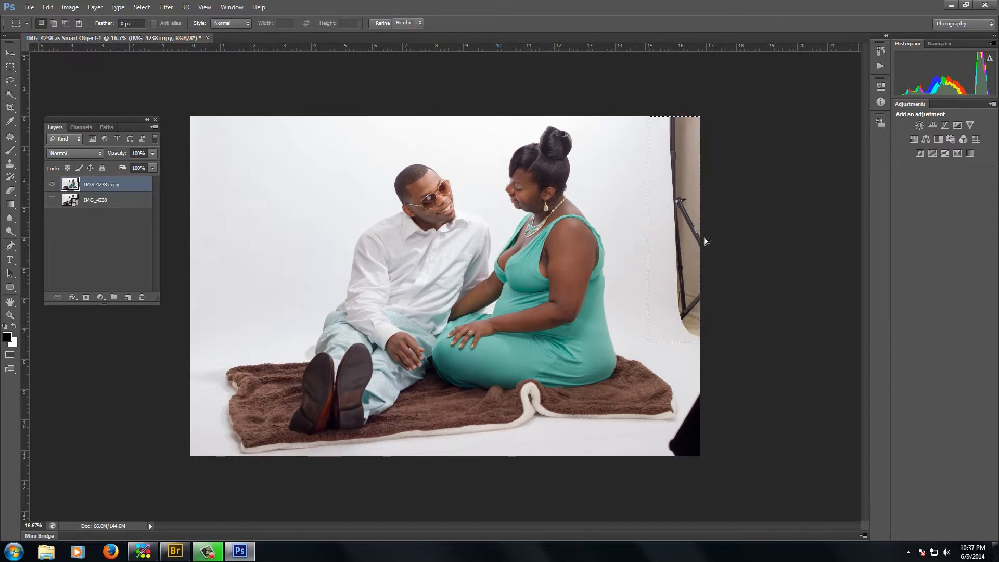
key(ctrl+t)
drag(701, 229, 816, 229)
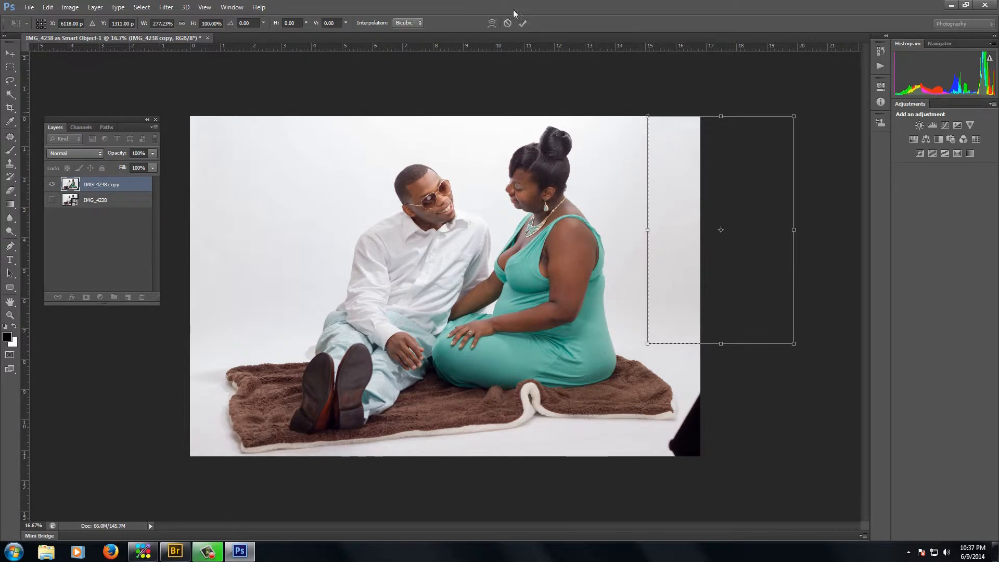
click(523, 24)
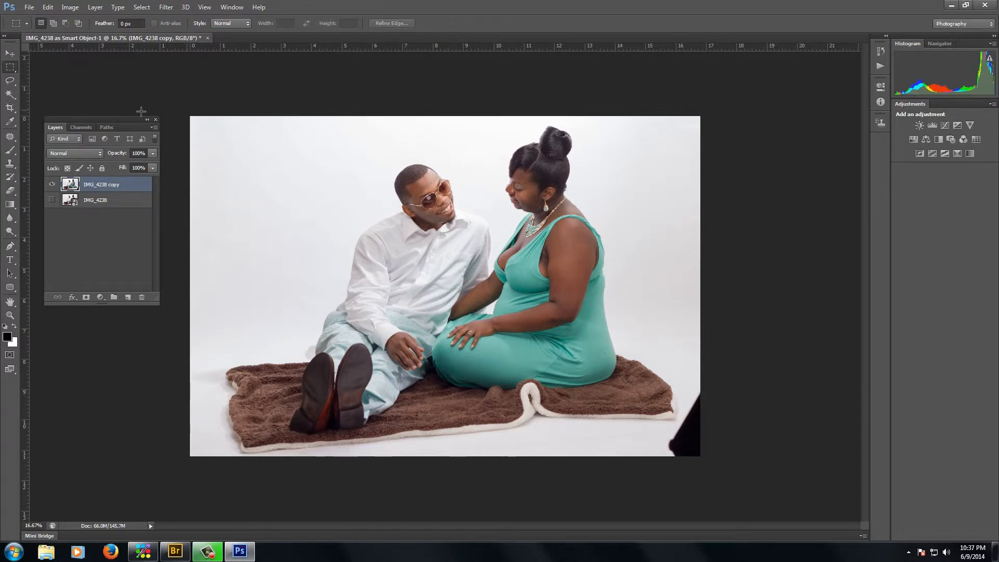
Set the Clone Stamp brush to 49 px with 64% hardness for the backdrop streak near the photo's upper right corner.
drag(737, 195, 739, 196)
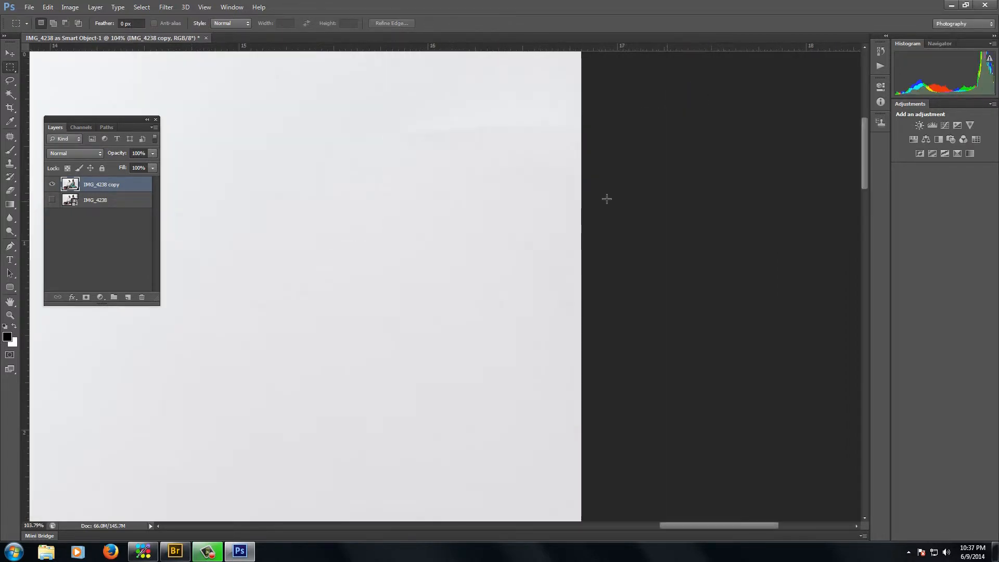
scroll(513, 187, up, 3)
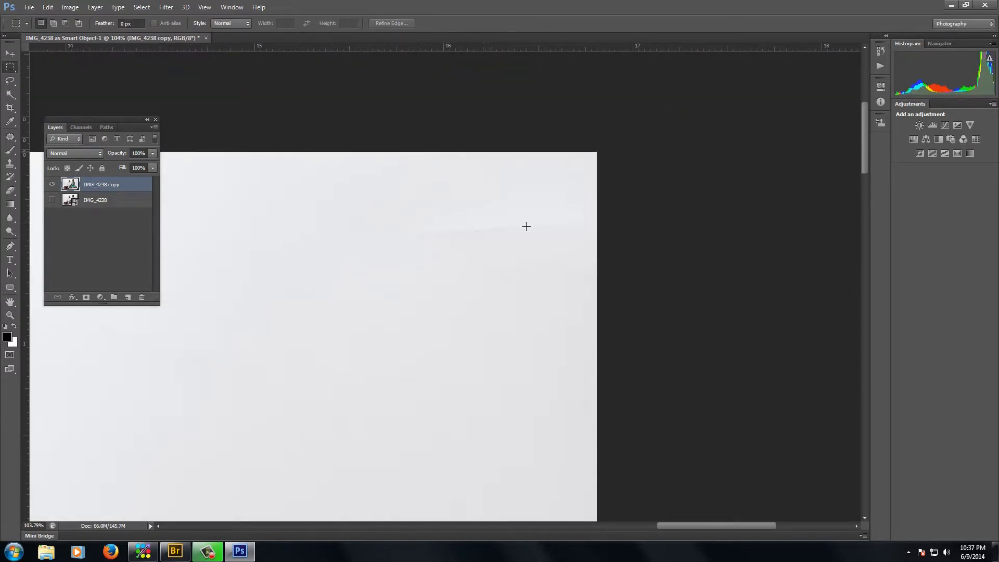
click(10, 163)
right_click(447, 337)
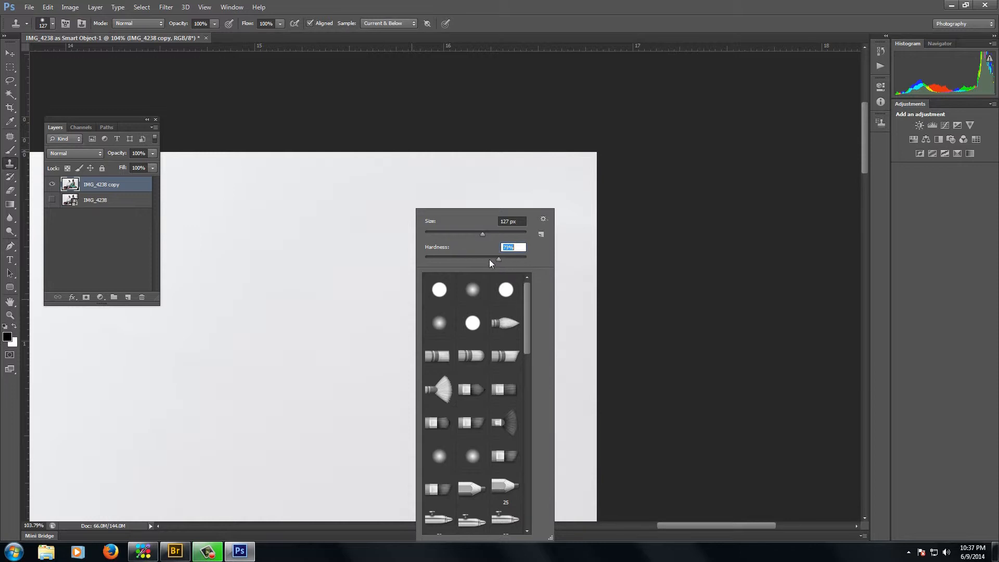
drag(439, 234, 444, 233)
click(454, 234)
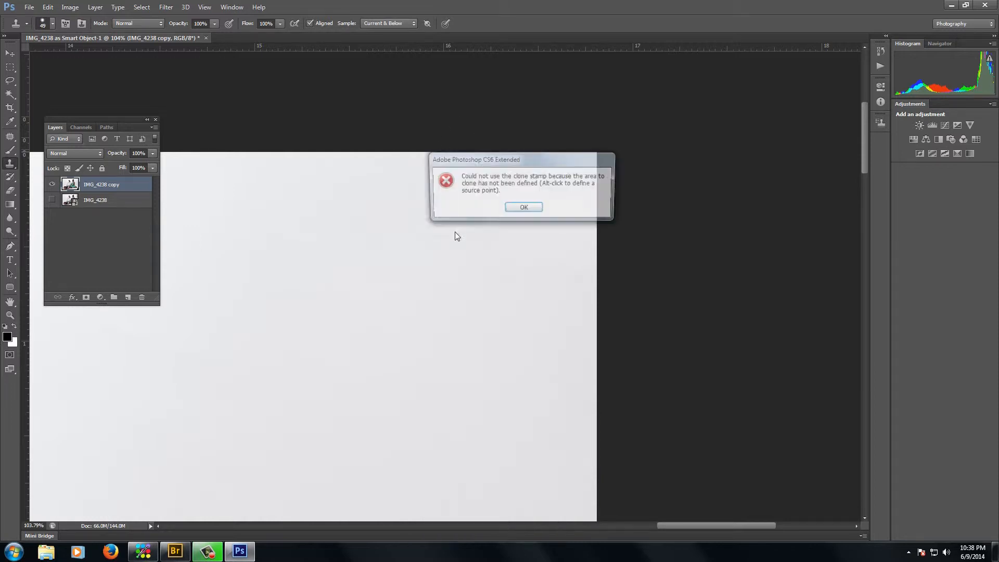
click(518, 208)
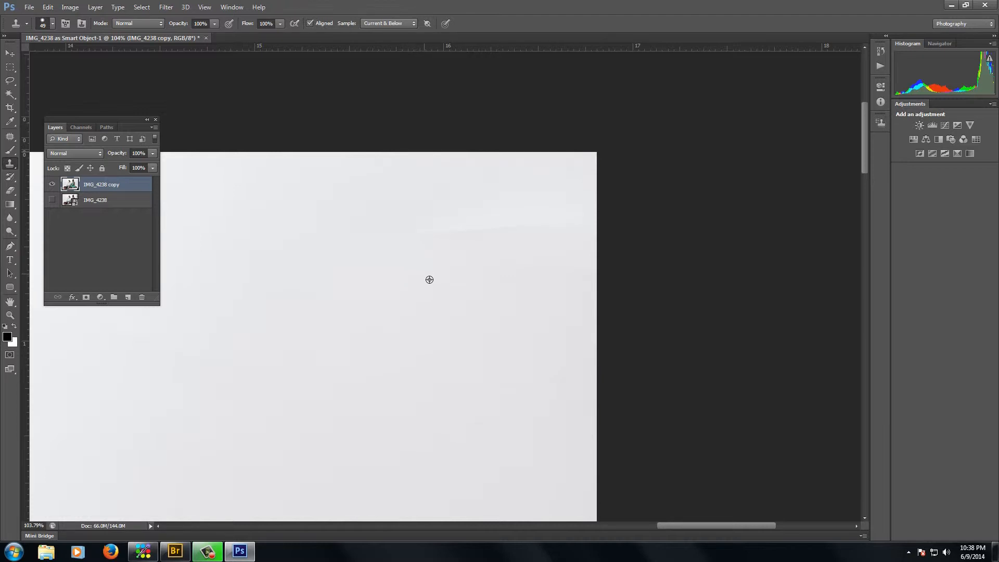
Clone clean backdrop over the streak near the upper right corner and lower the brush hardness to 26%.
alt+click(430, 281)
drag(448, 254, 541, 242)
drag(434, 247, 548, 232)
right_click(460, 232)
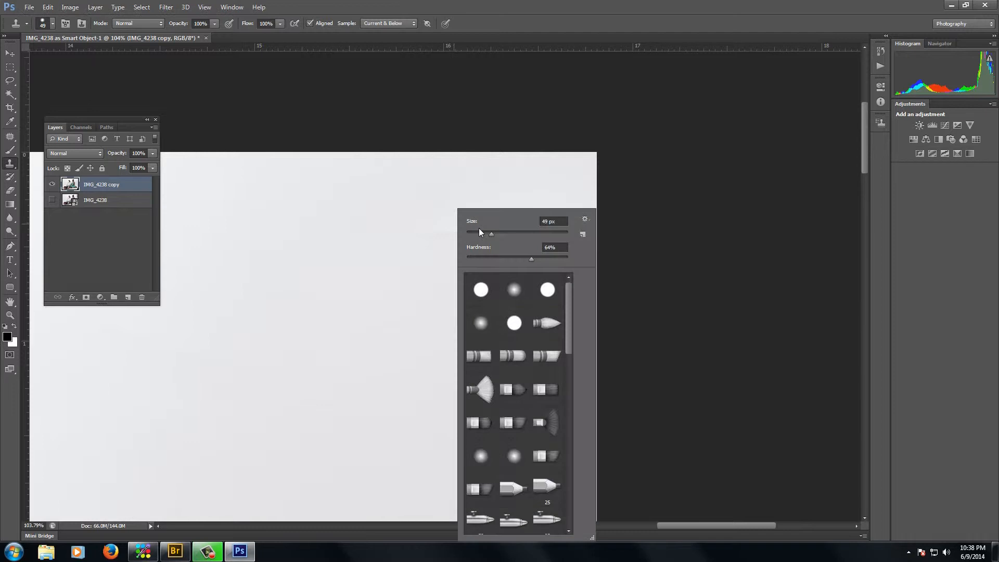
click(492, 260)
key(Return)
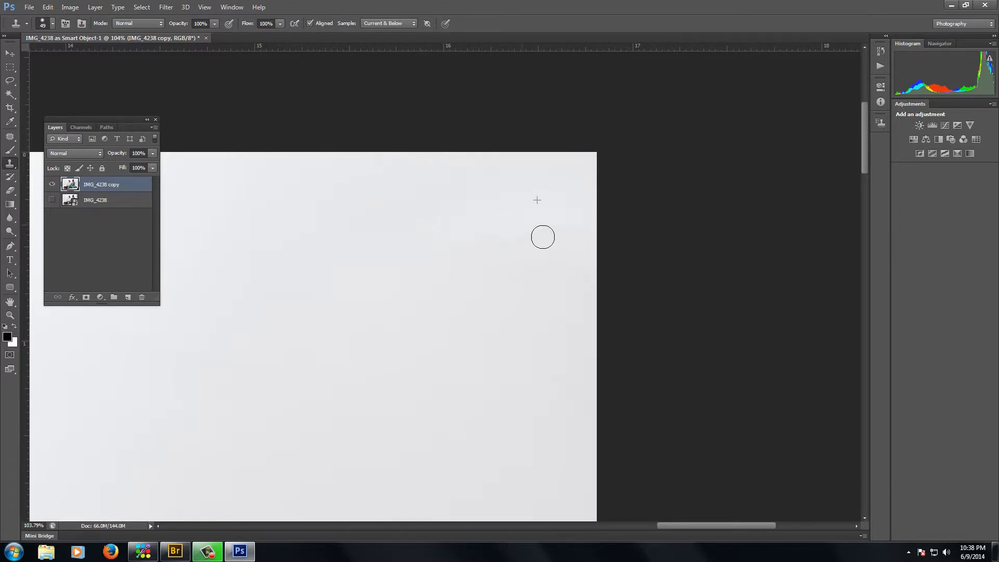
Set the Clone Stamp to sample only from the current layer.
key(ctrl+1)
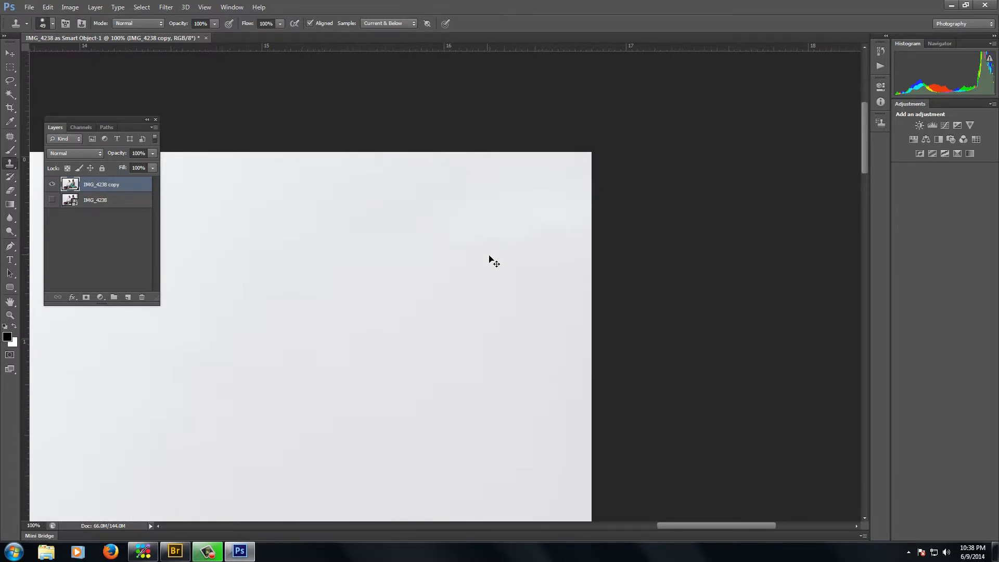
key(ctrl+minus)
scroll(433, 257, down, 5)
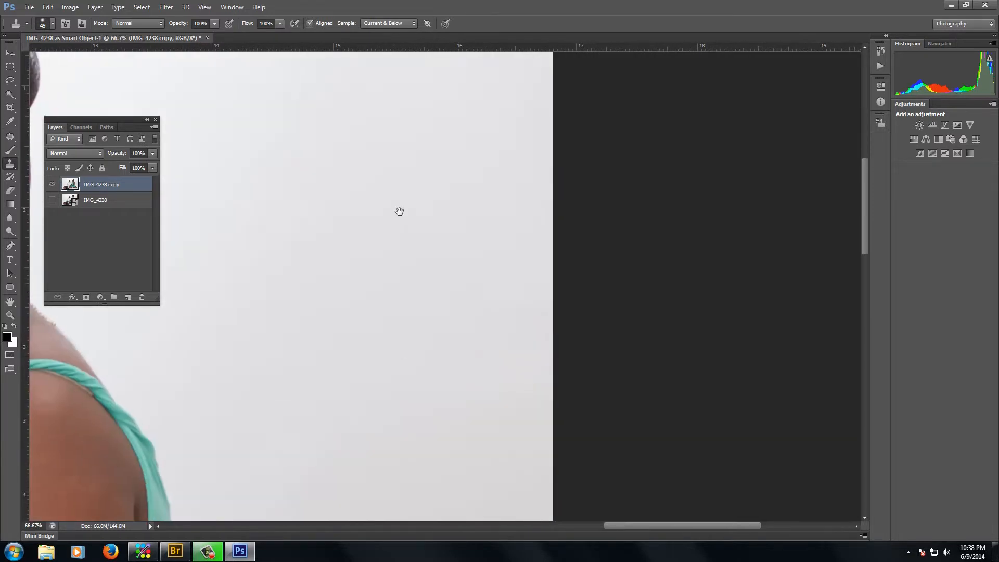
scroll(399, 211, down, 5)
scroll(410, 245, left, 1)
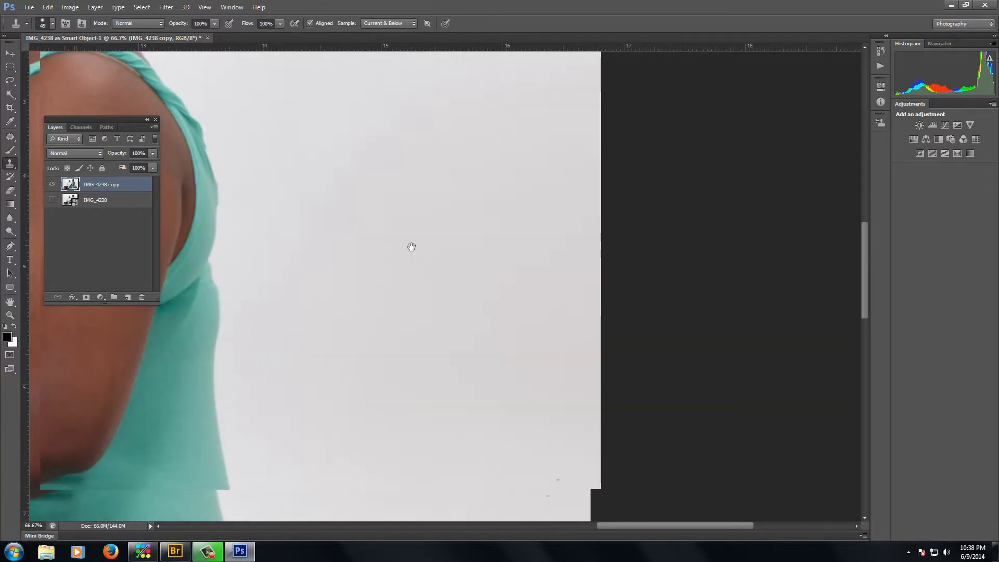
click(385, 23)
click(391, 33)
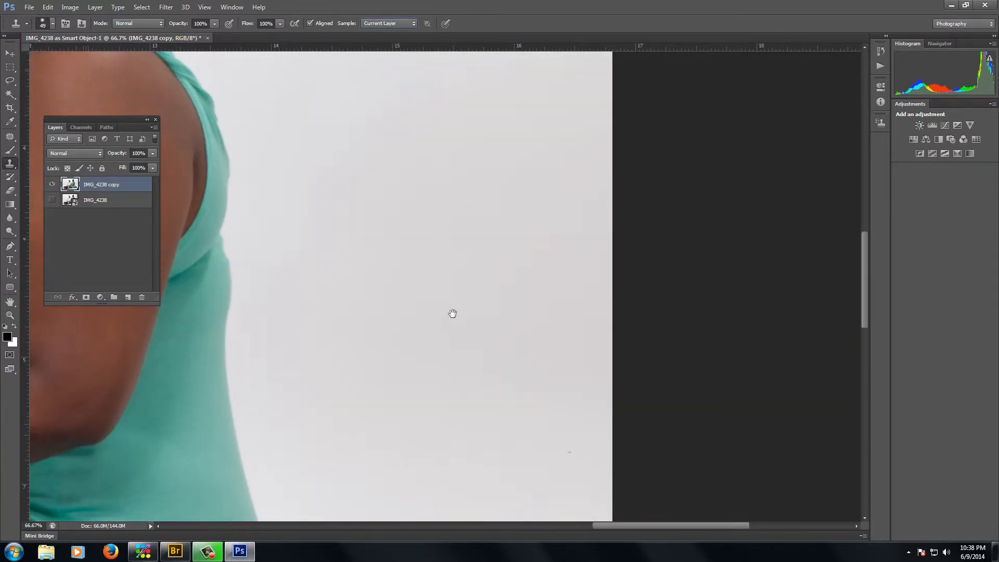
Reduce the Clone Stamp brush to 22 px for the small specks on the backdrop near the photo's right edge.
drag(452, 313, 450, 245)
ctrl+click(549, 255)
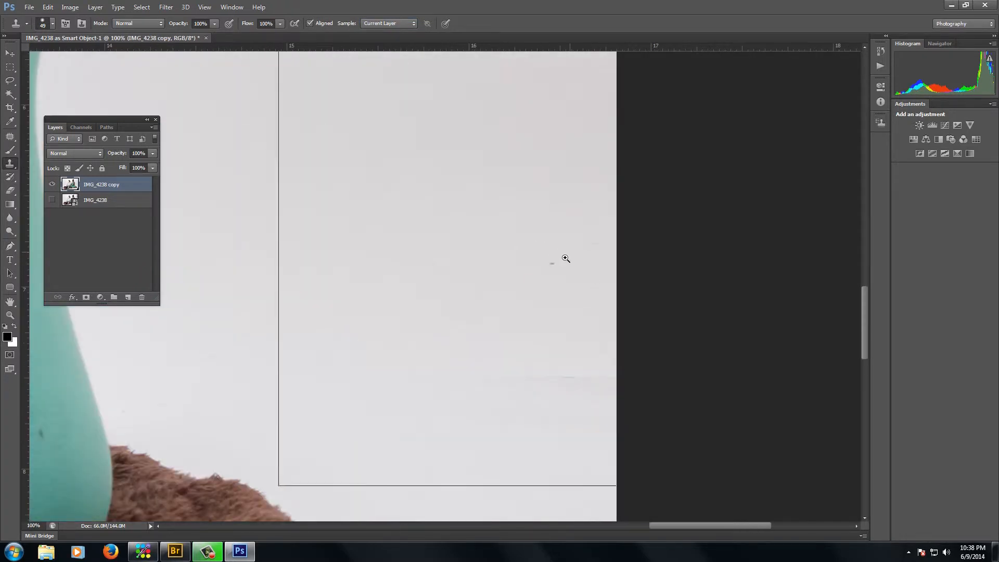
ctrl+click(565, 258)
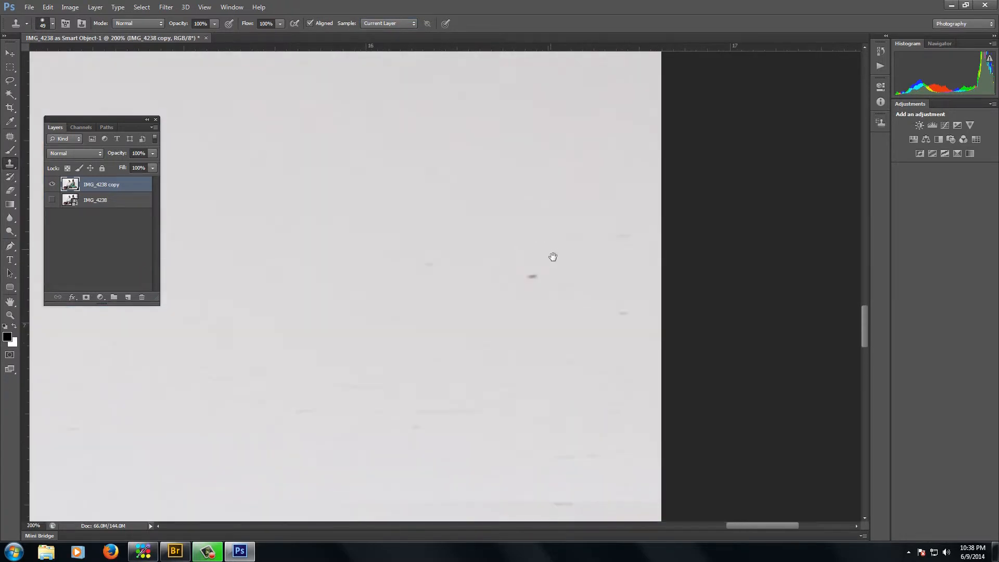
right_click(492, 140)
drag(516, 155, 511, 155)
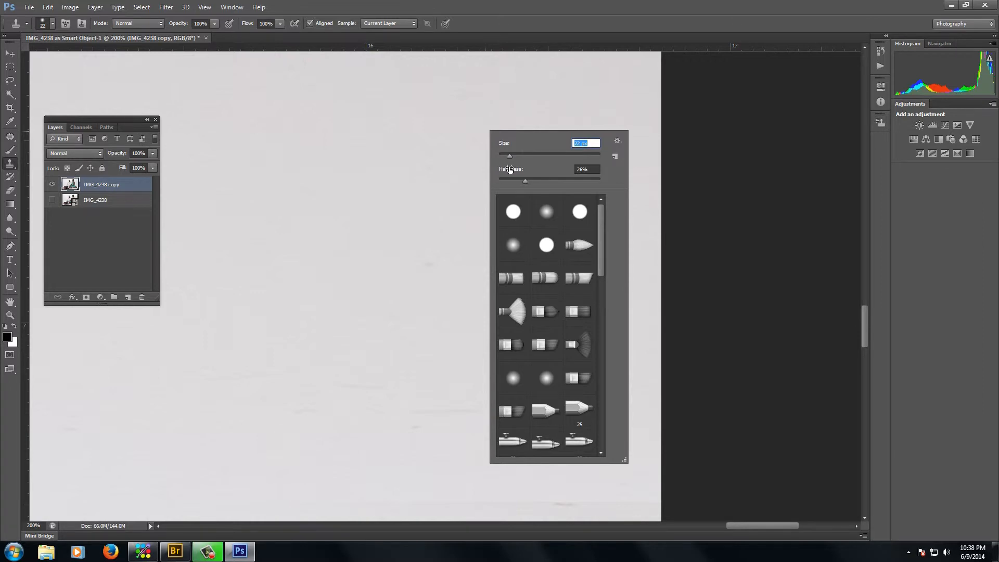
key(Return)
Reduce the Clone Stamp brush to 11 px for the specks on the backdrop beside the teal dress.
key(ctrl+0)
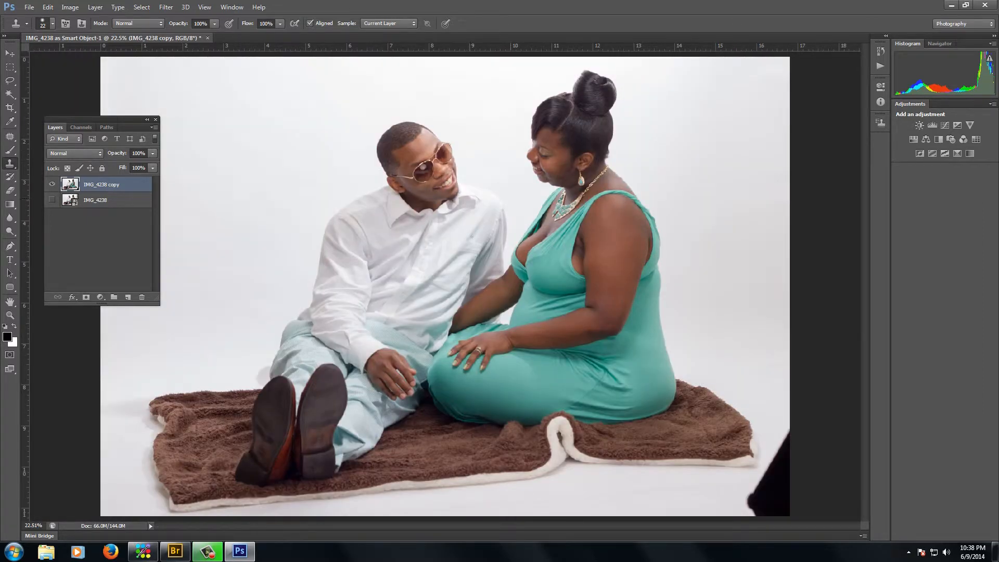
key(ctrl+minus)
key(ctrl+minus)
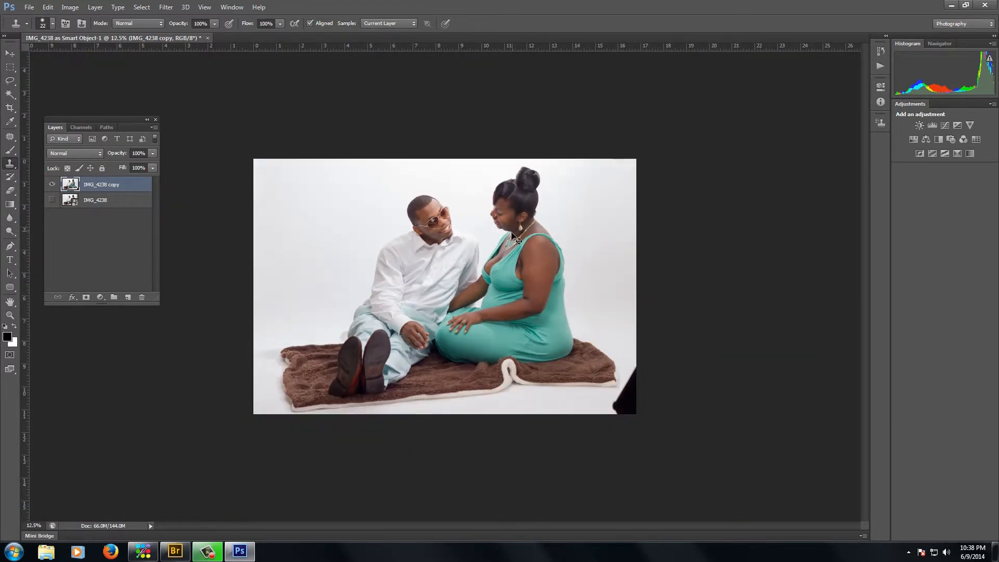
key(ctrl+plus)
key(ctrl+plus)
key(ctrl+plus)
key(ctrl+plus)
key(ctrl+plus)
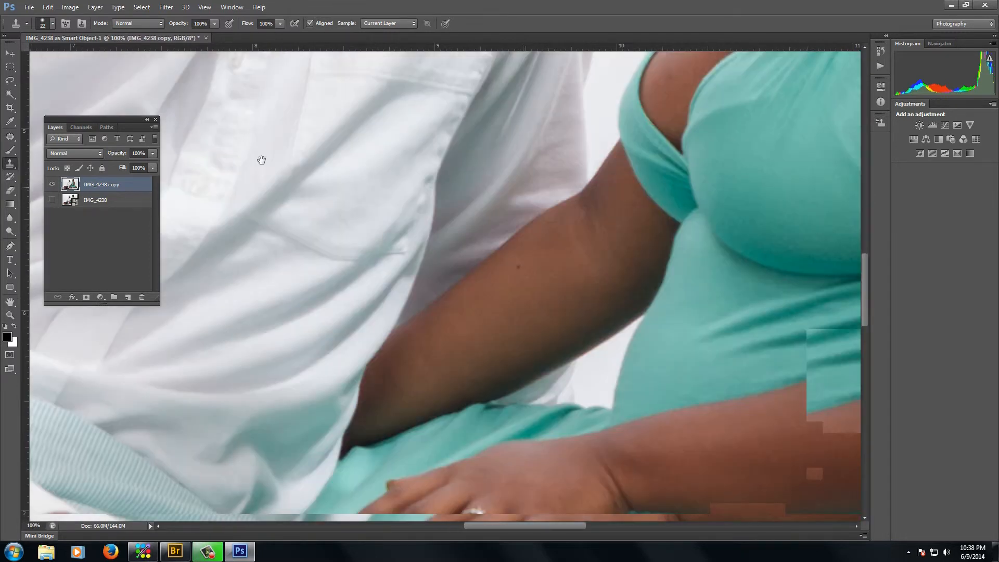
drag(261, 160, 285, 205)
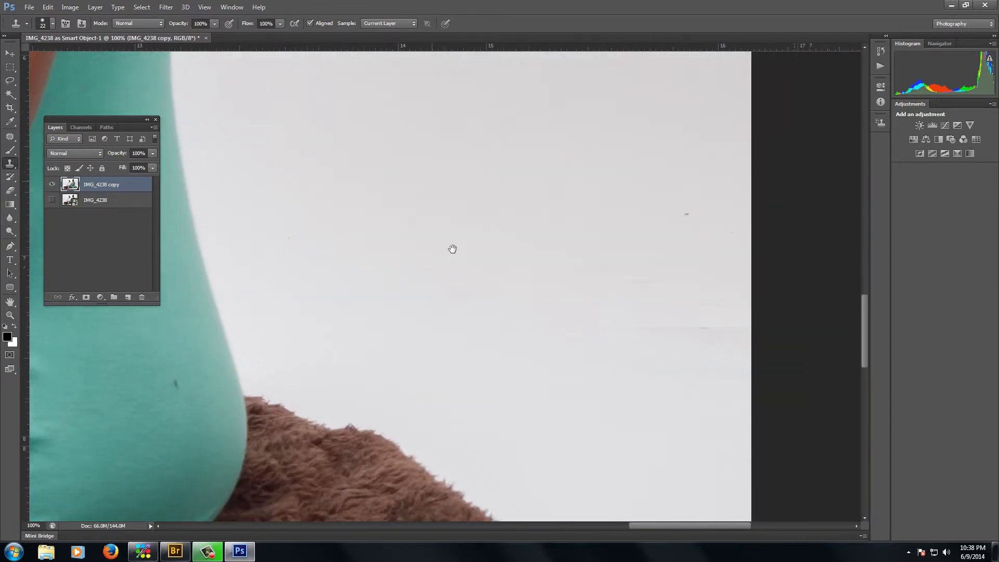
click(320, 227)
drag(316, 230, 343, 204)
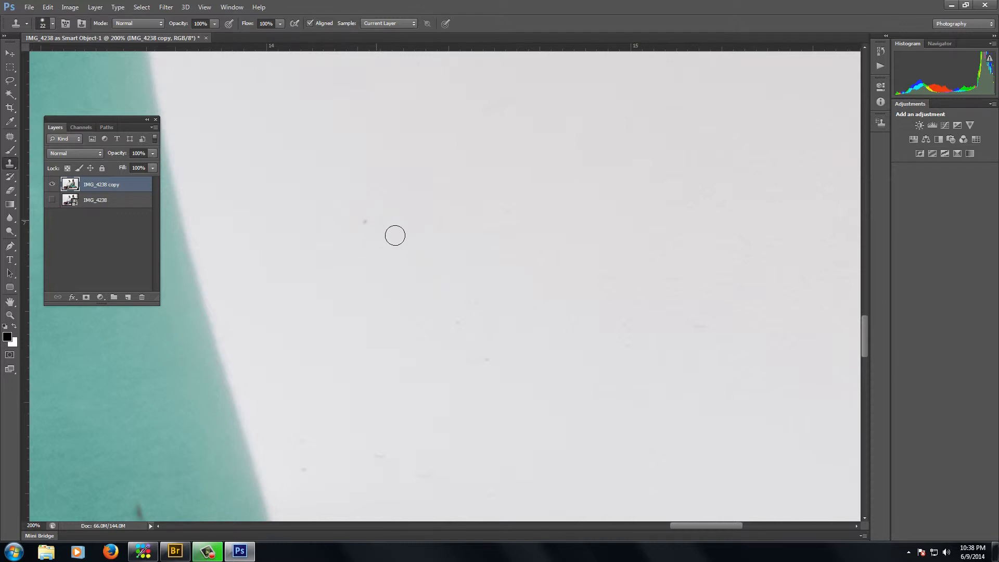
right_click(421, 214)
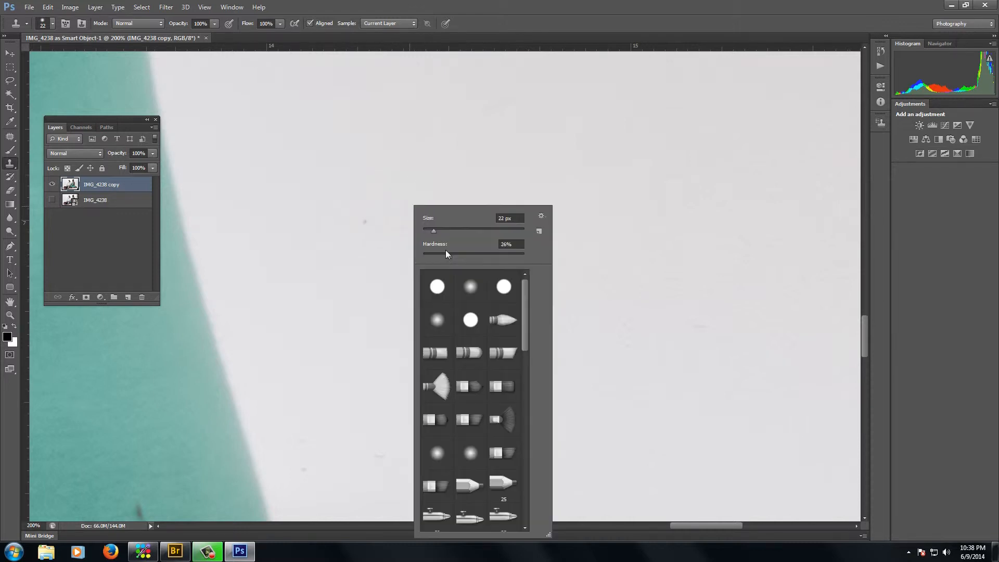
mouse_move(446, 253)
mouse_down()
mouse_move(468, 255)
mouse_move(428, 232)
mouse_up()
click(491, 26)
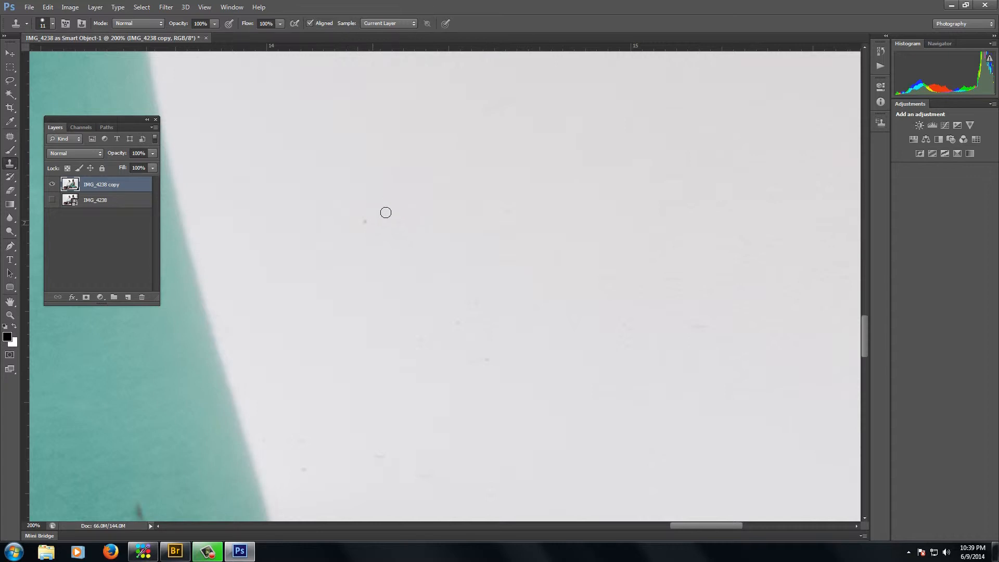
Clone clean backdrop over the small specks beside the teal dress.
click(365, 217)
alt+click(392, 209)
click(458, 323)
alt+click(450, 457)
drag(470, 348, 406, 260)
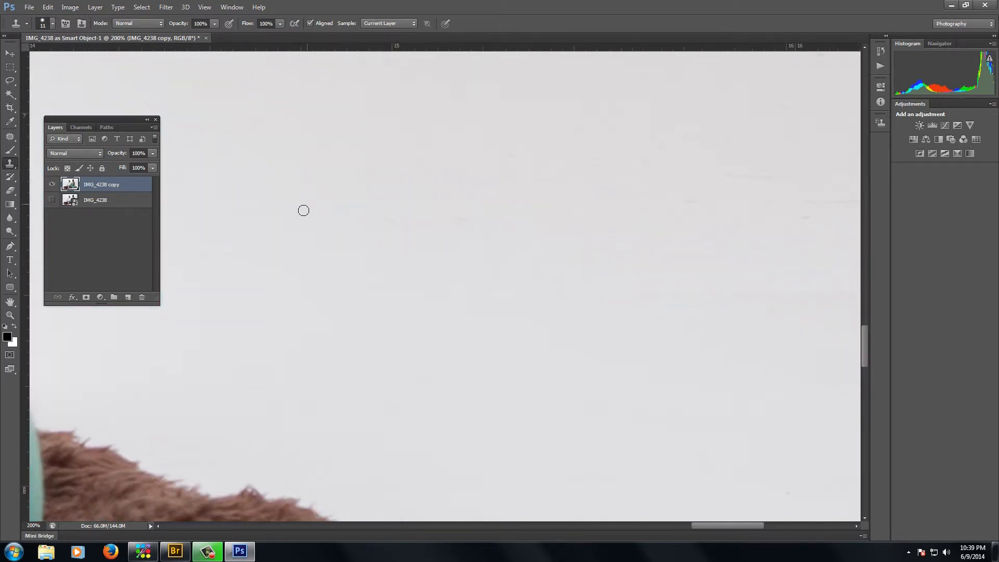
Clone clean backdrop over the lower dark streak near the photo's right edge and enlarge the brush to 55 px.
drag(327, 210, 337, 138)
scroll(370, 223, right, 5)
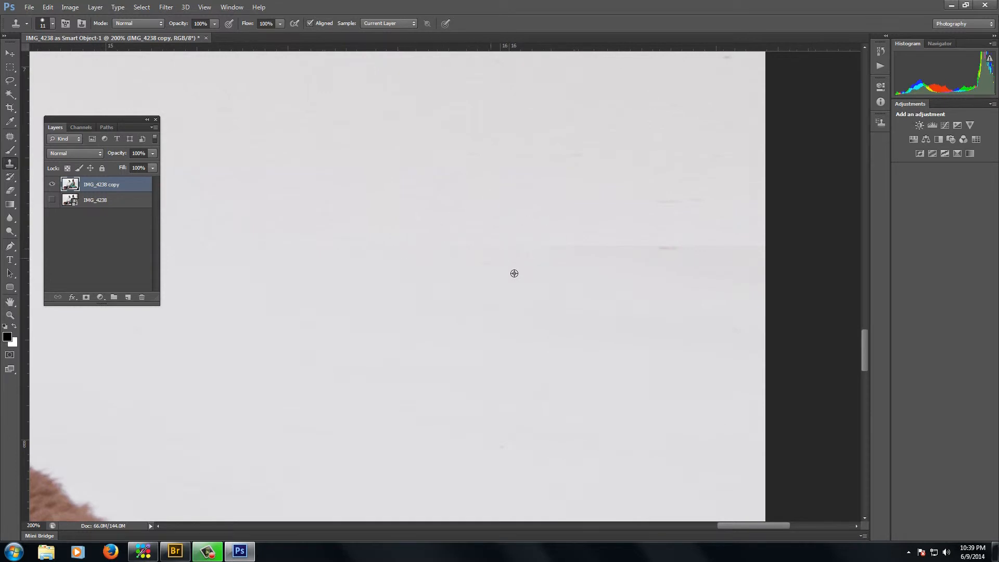
alt+click(632, 246)
click(671, 251)
right_click(685, 197)
click(706, 235)
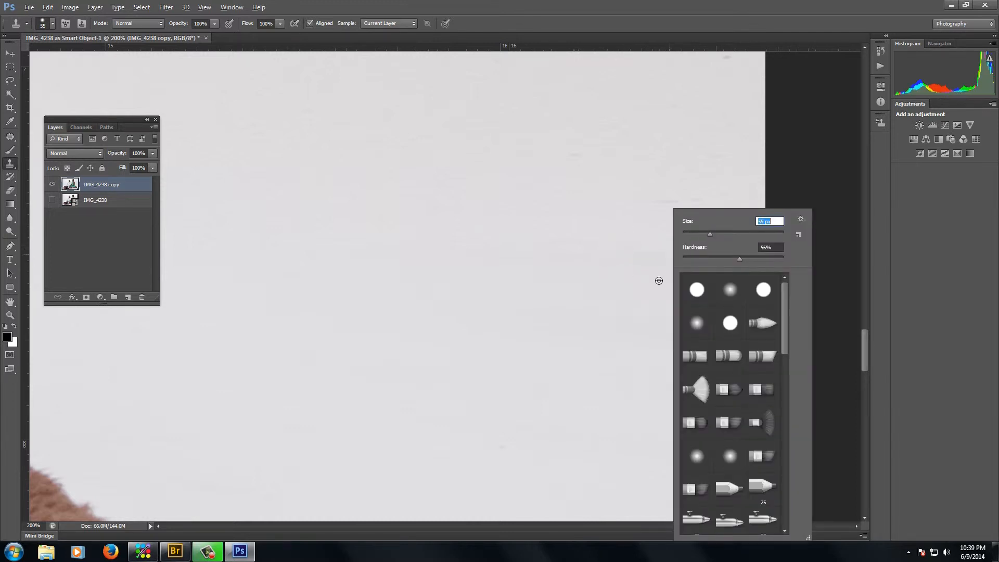
click(660, 282)
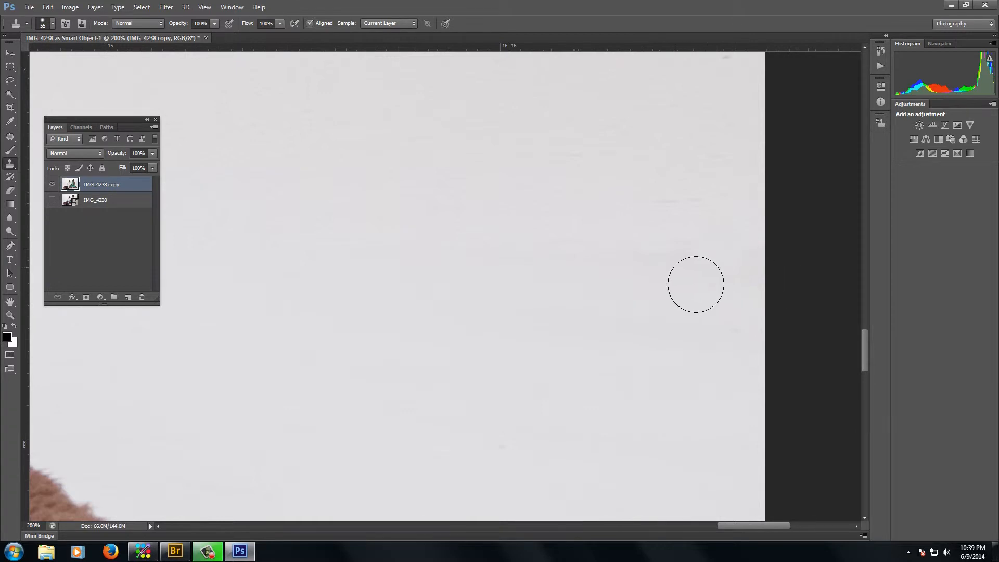
Reduce the Clone Stamp brush to 26 px and clone over the remaining streak and specks along the photo's right edge.
right_click(648, 181)
drag(681, 203, 667, 202)
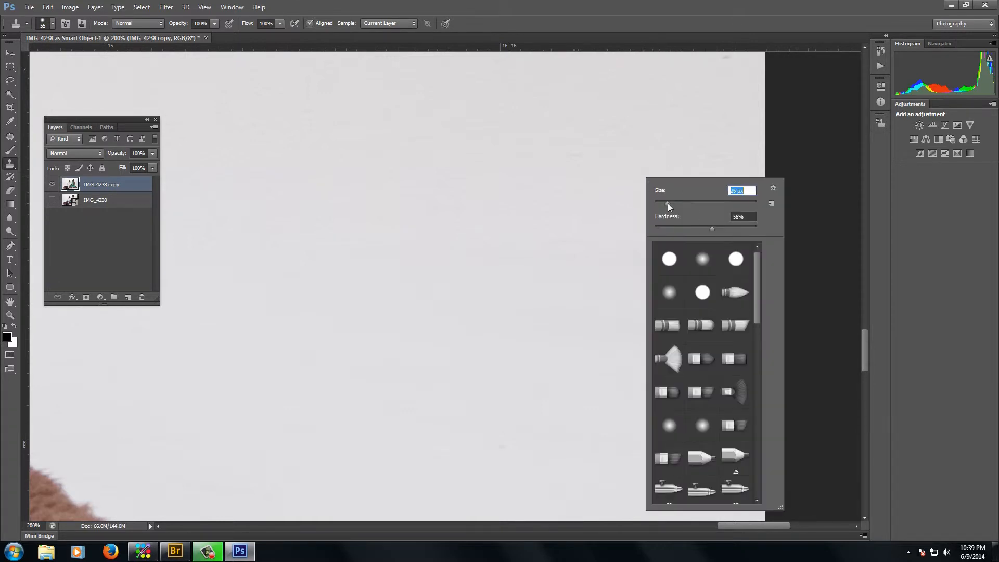
click(636, 173)
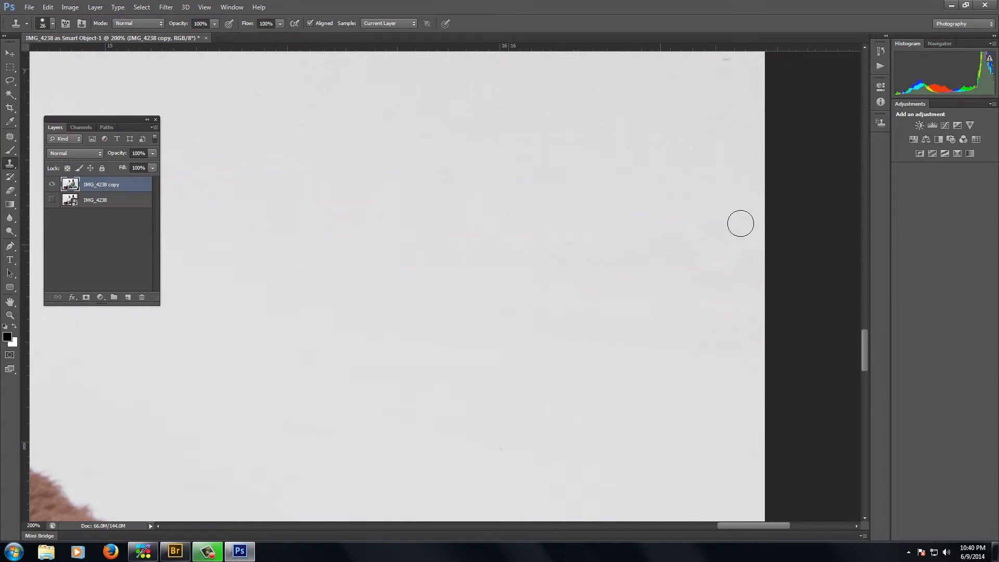
scroll(562, 340, up, 2)
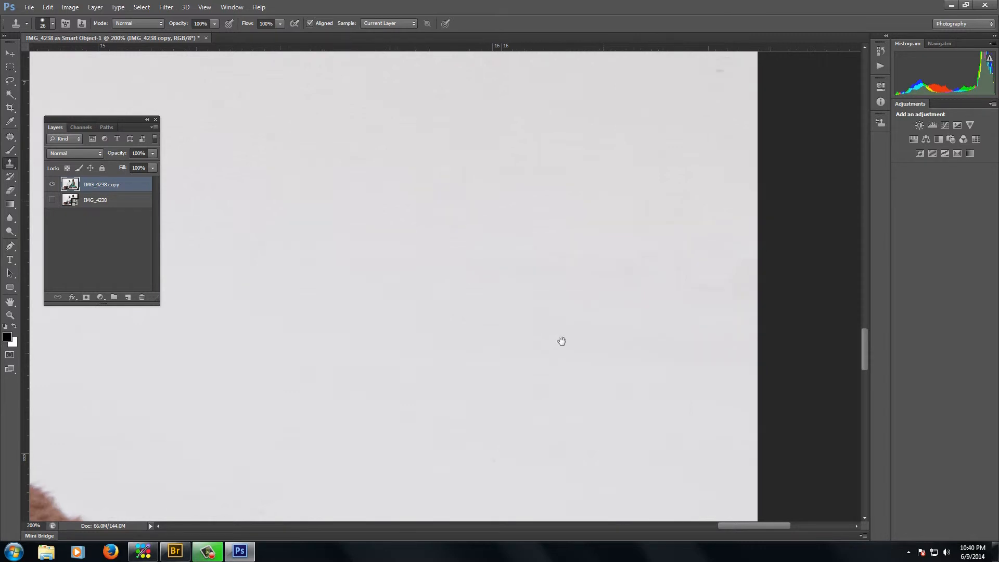
scroll(635, 236, right, 2)
click(569, 213)
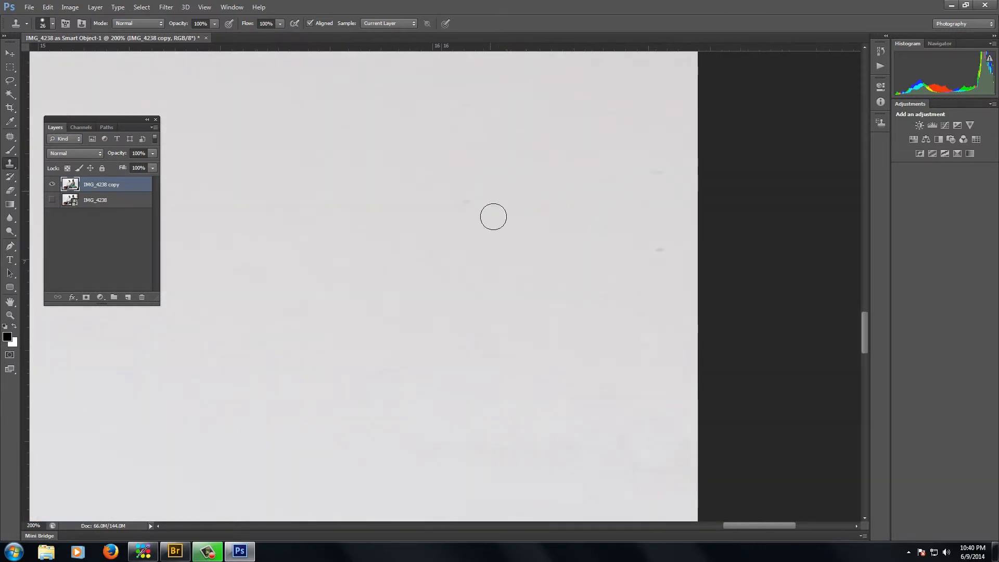
click(466, 201)
click(659, 250)
Compare the retouched copy with the original IMG_4238 layer by toggling layer visibility.
key(ctrl+minus)
key(ctrl+minus)
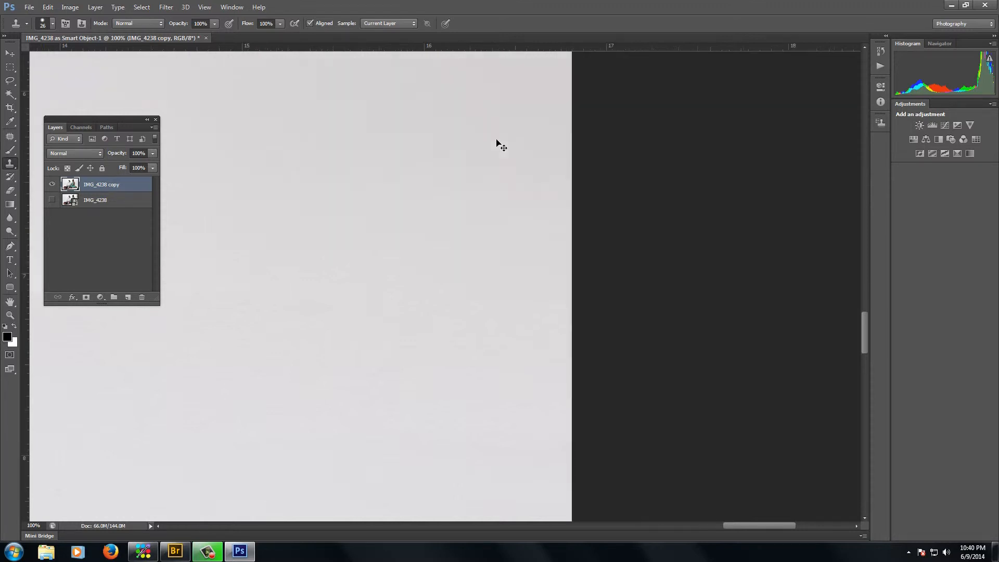
scroll(363, 230, left, 5)
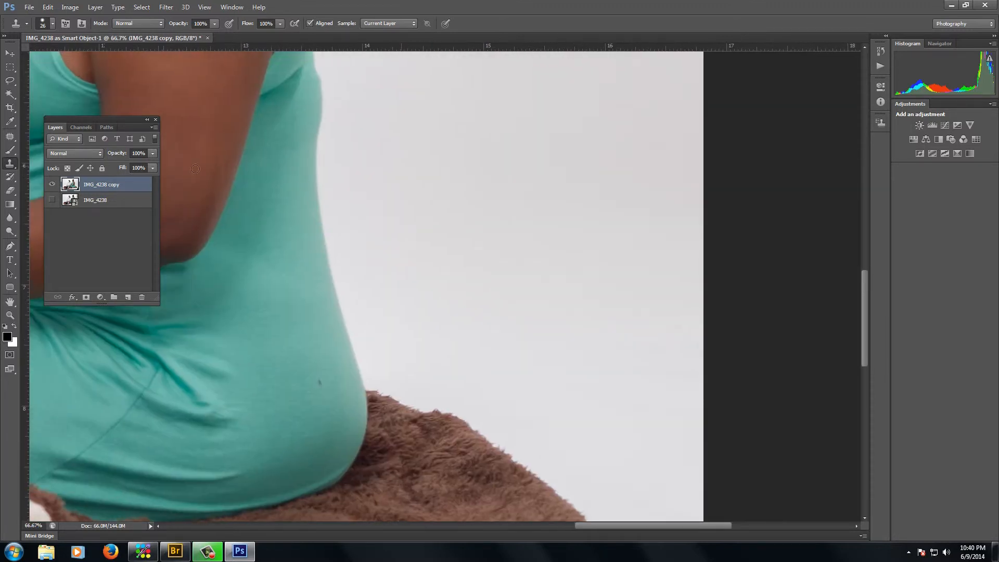
alt+click(52, 185)
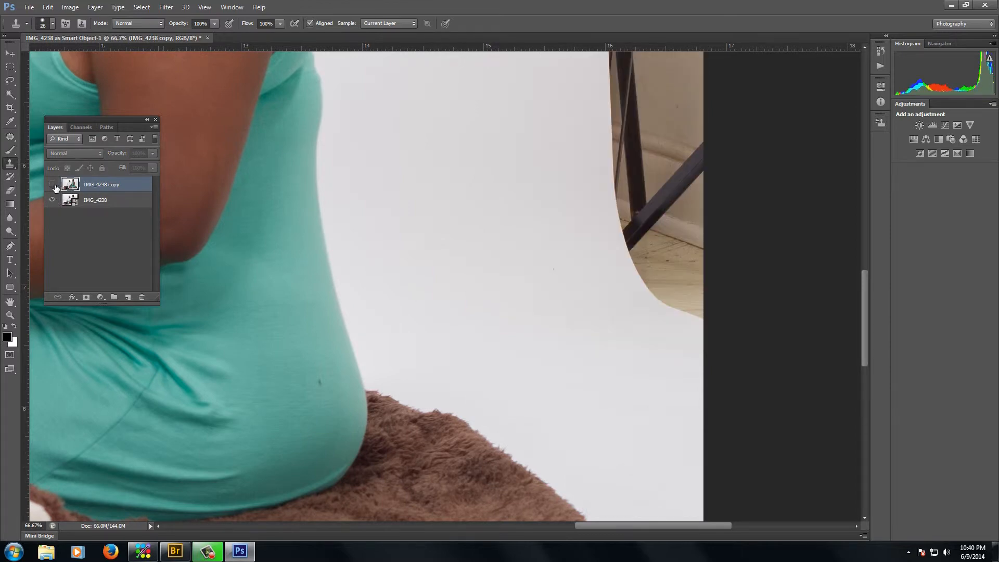
click(52, 185)
click(52, 185)
click(52, 185)
Try to transform a rectangular selection around the black equipment in the photo's lower right corner.
scroll(500, 277, down, 4)
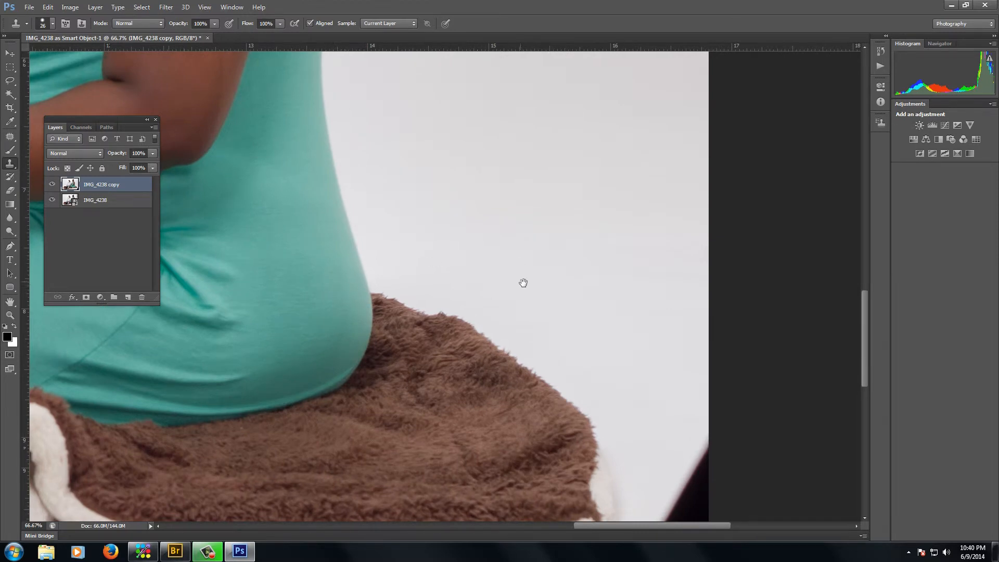
drag(521, 281, 486, 220)
scroll(489, 260, down, 7)
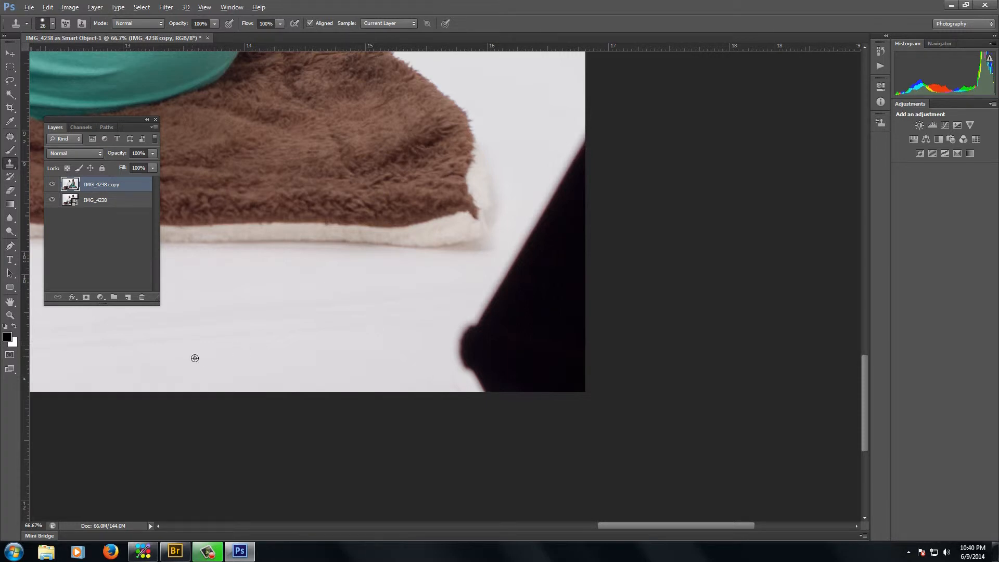
key(ctrl+minus)
key(ctrl+minus)
key(ctrl+minus)
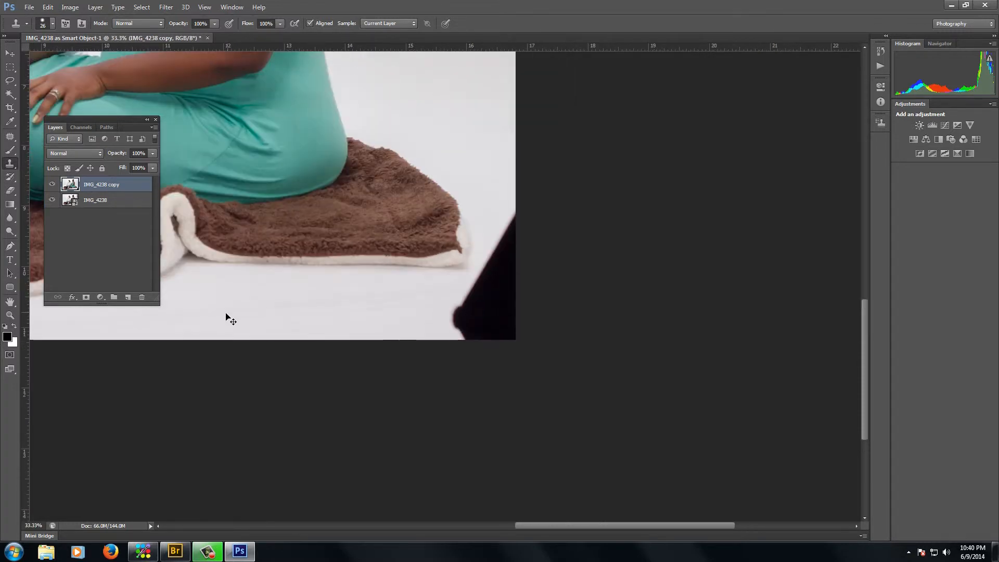
click(10, 67)
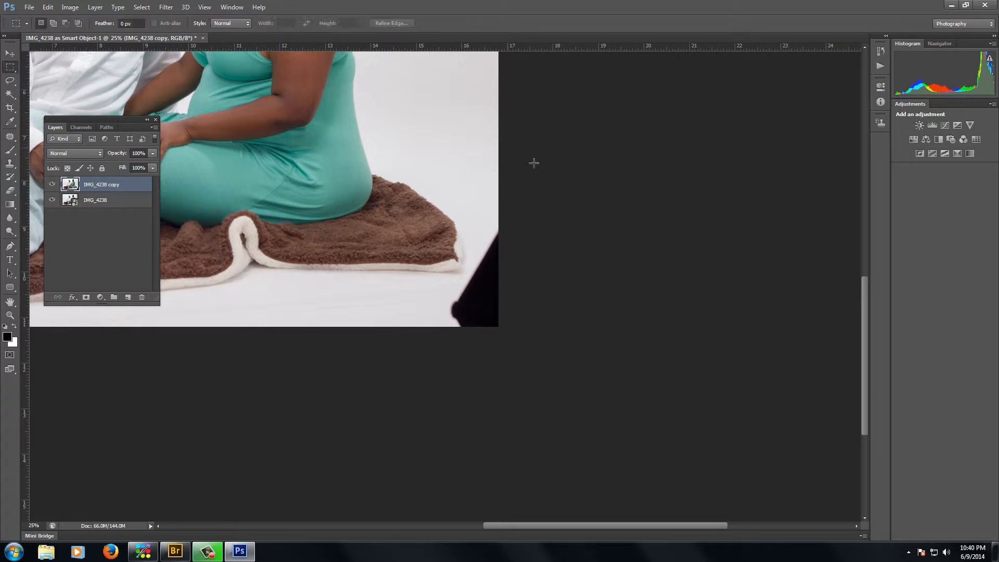
drag(411, 167, 463, 404)
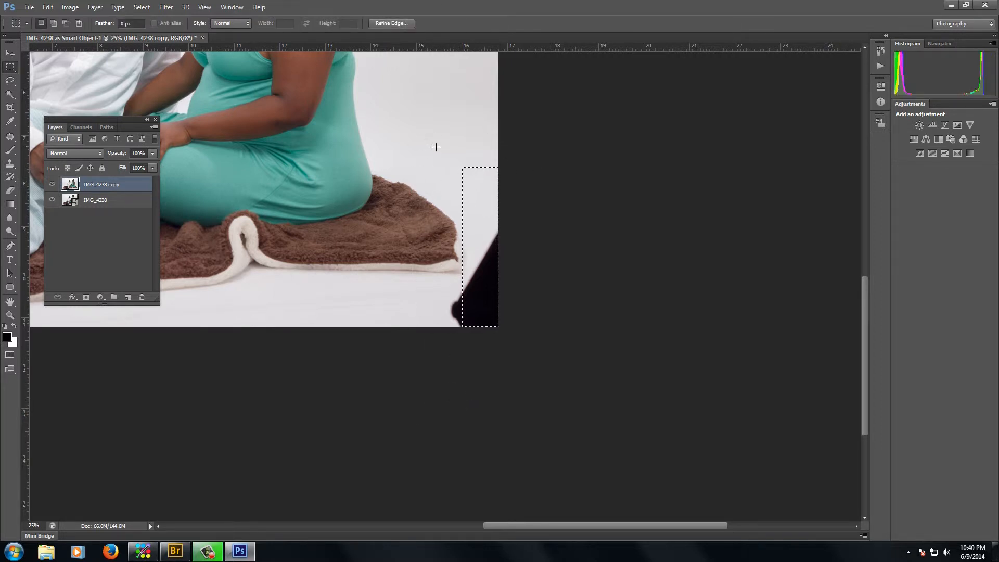
drag(531, 217, 530, 212)
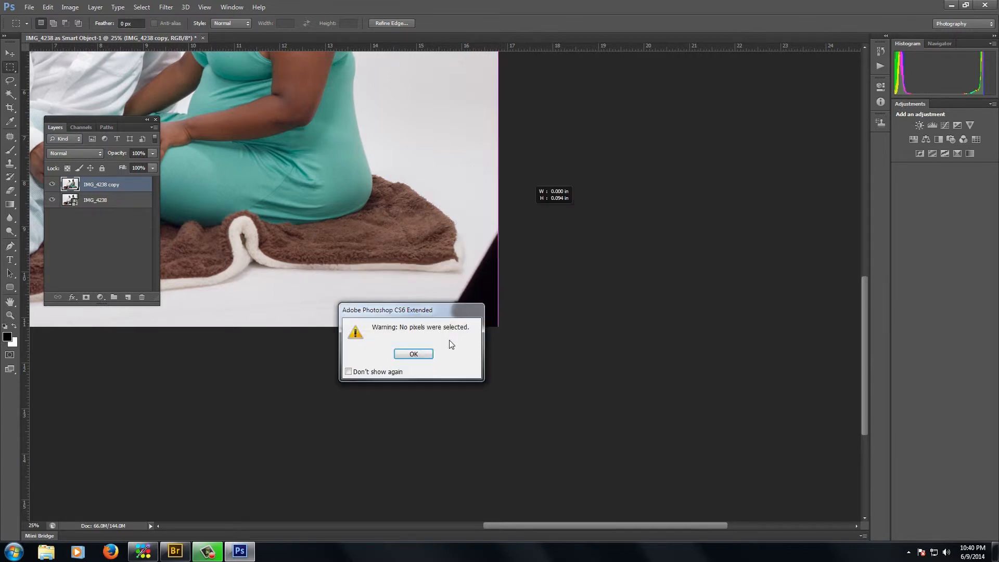
click(437, 410)
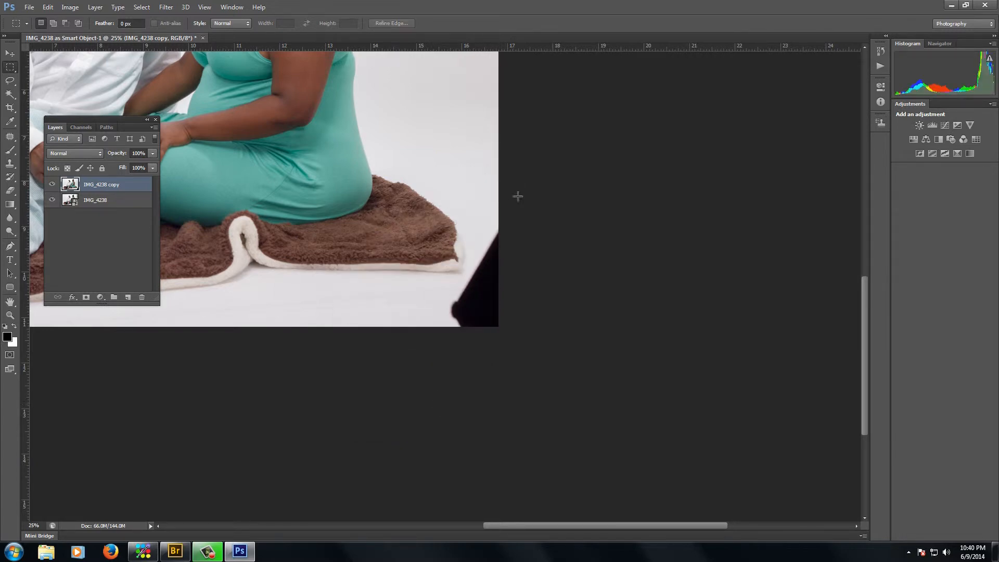
drag(513, 183, 428, 358)
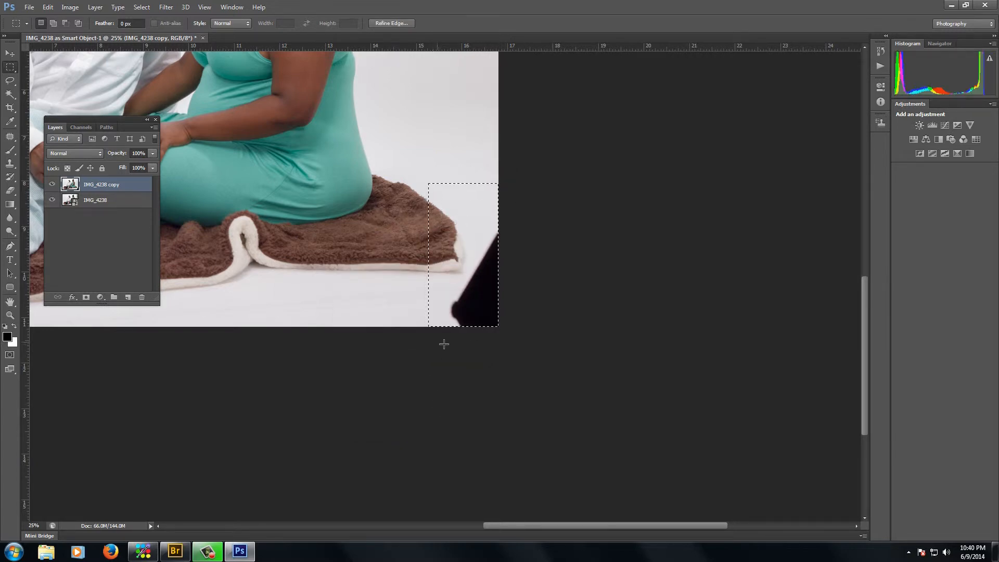
key(ctrl+t)
drag(500, 255, 520, 269)
click(508, 23)
key(ctrl+d)
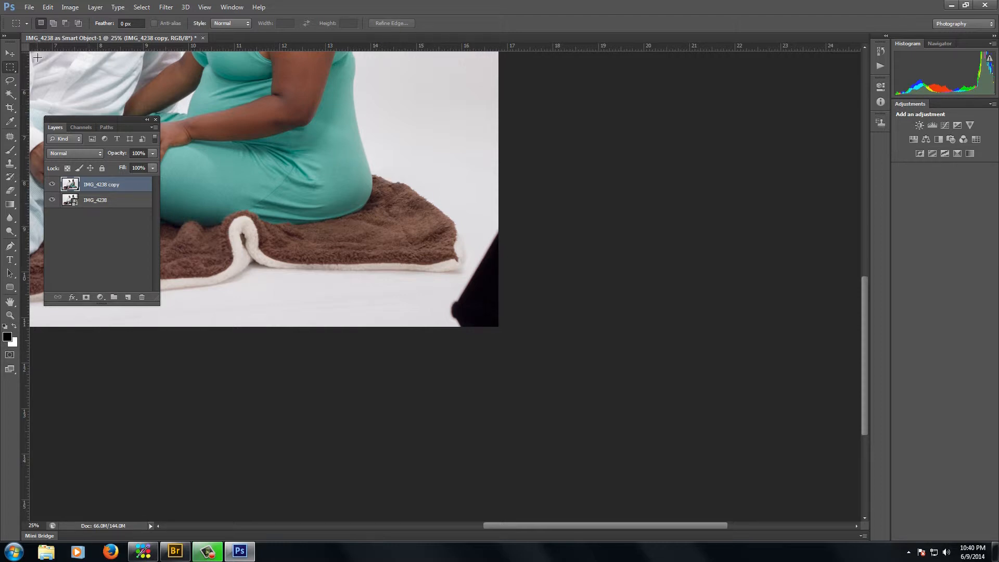
Try to stretch a freehand lasso selection drawn around the black equipment in the photo's lower right corner.
click(10, 80)
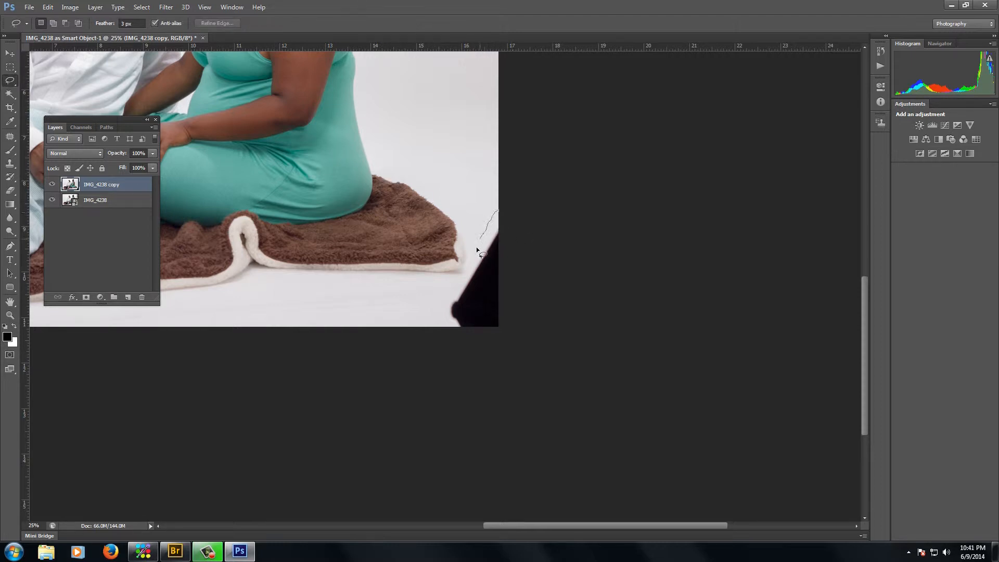
mouse_move(480, 356)
mouse_down()
mouse_move(573, 216)
mouse_move(500, 244)
mouse_up()
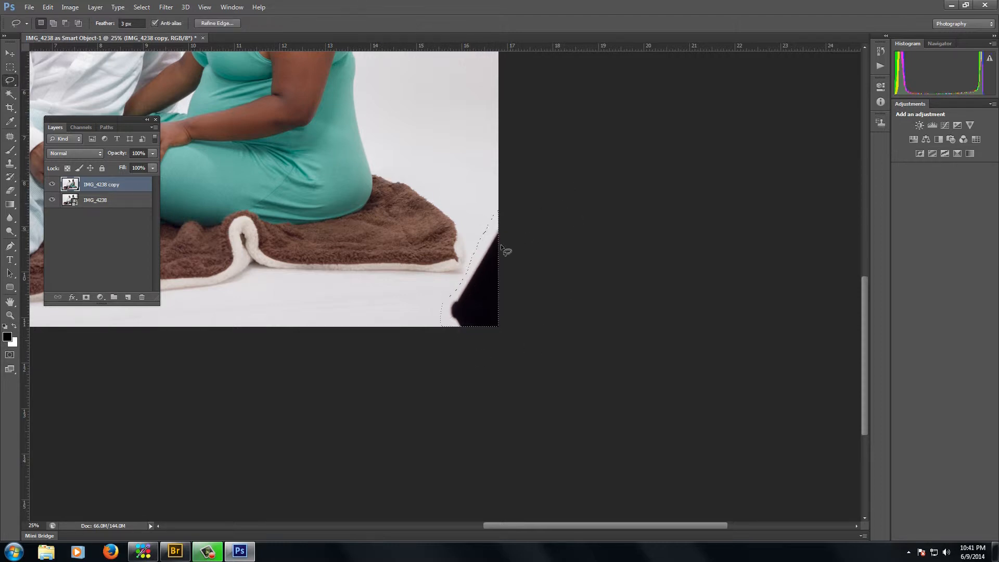
key(ctrl+t)
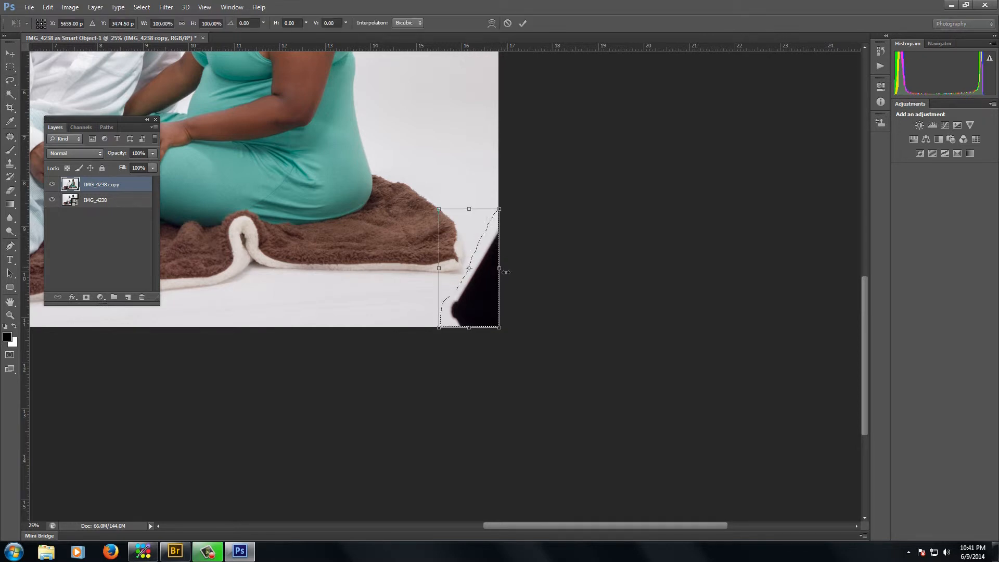
drag(515, 276, 569, 281)
drag(563, 280, 549, 280)
click(522, 22)
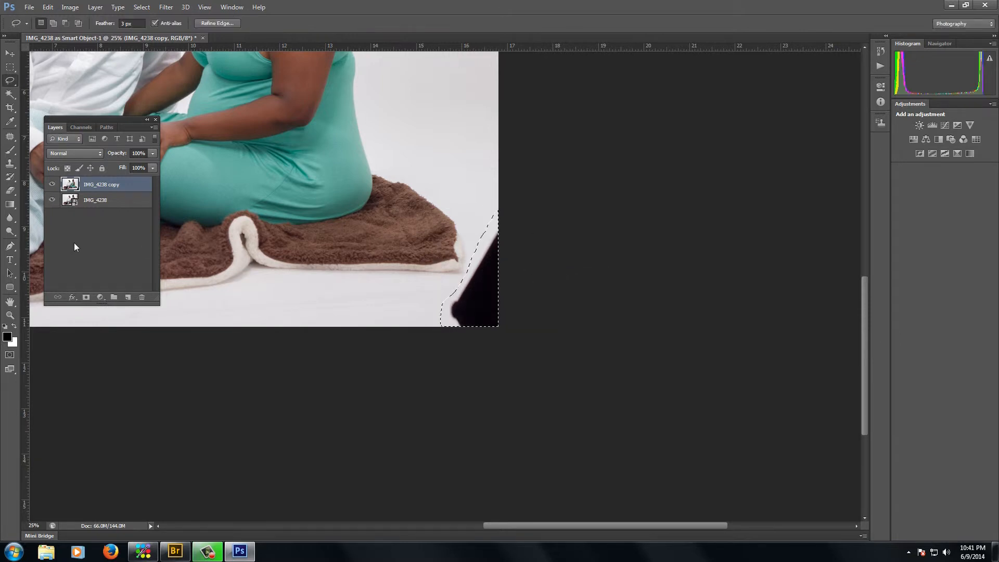
key(ctrl+d)
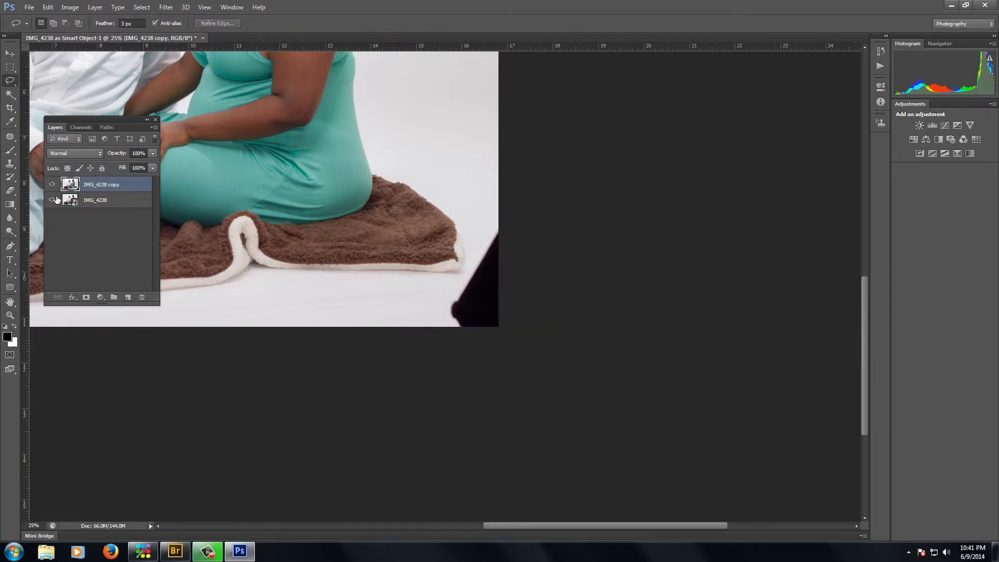
Set up the Clone Stamp with a softer 68 px brush for the black equipment in the lower right corner.
click(472, 285)
click(469, 280)
click(465, 280)
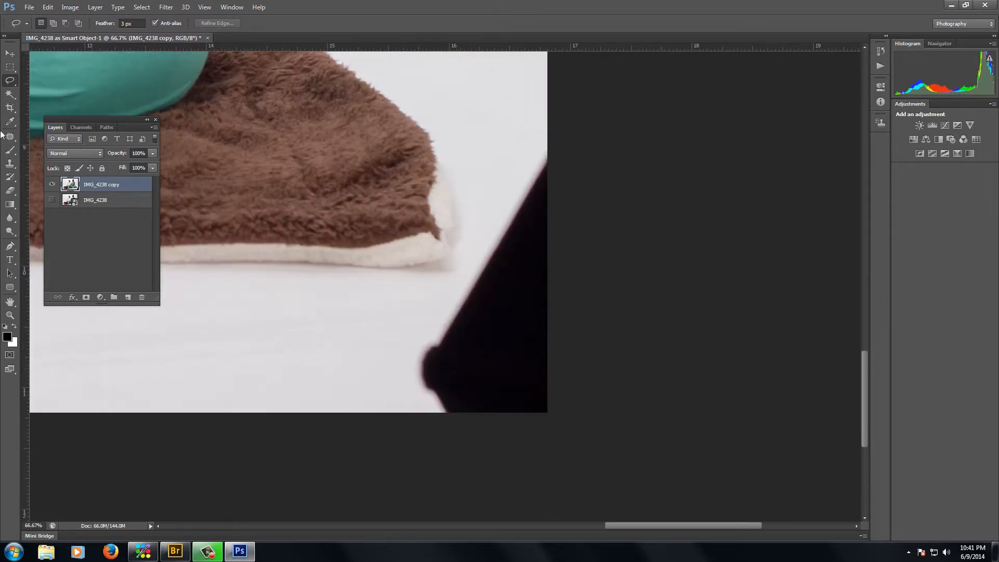
click(10, 164)
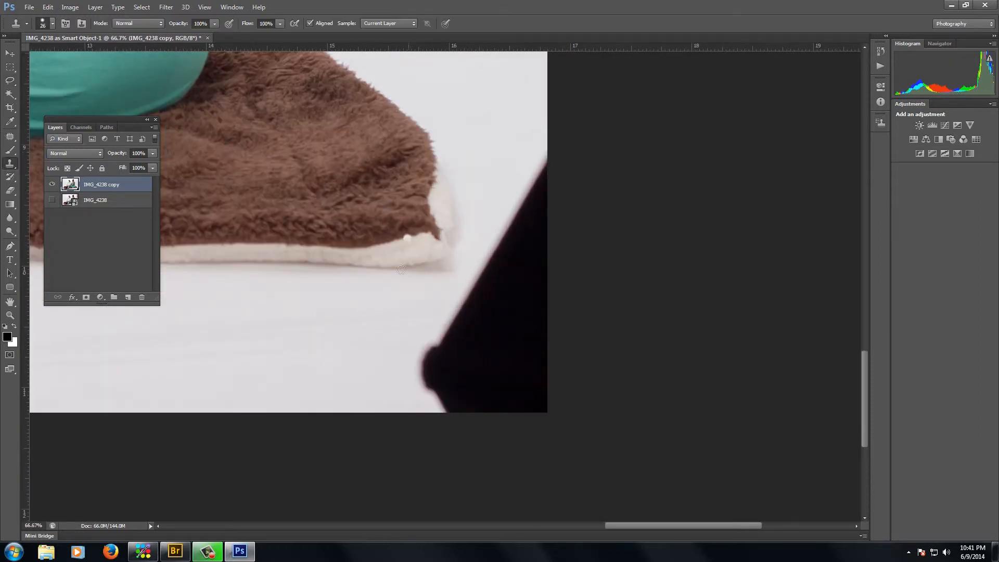
right_click(512, 143)
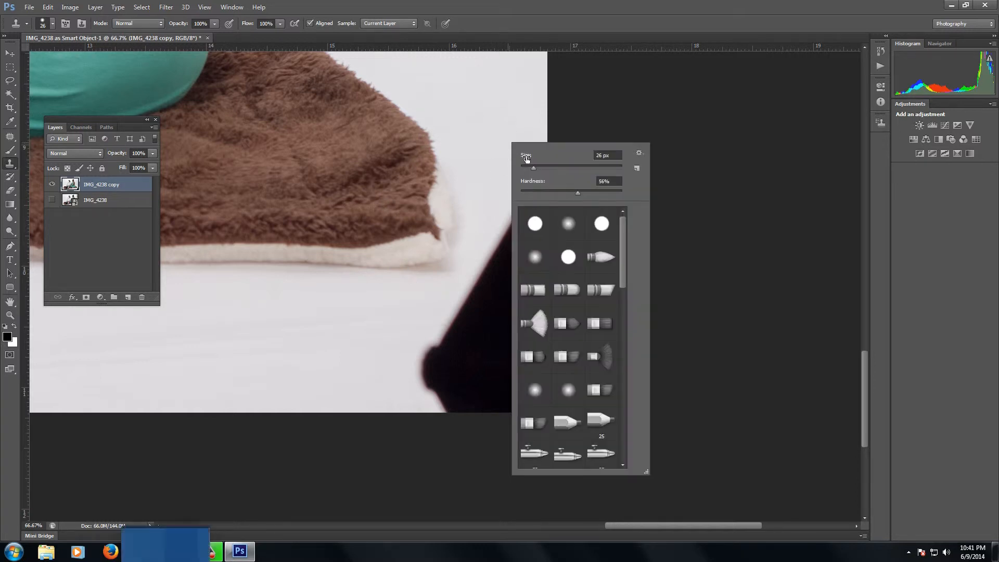
drag(536, 168, 554, 167)
click(553, 193)
key(Return)
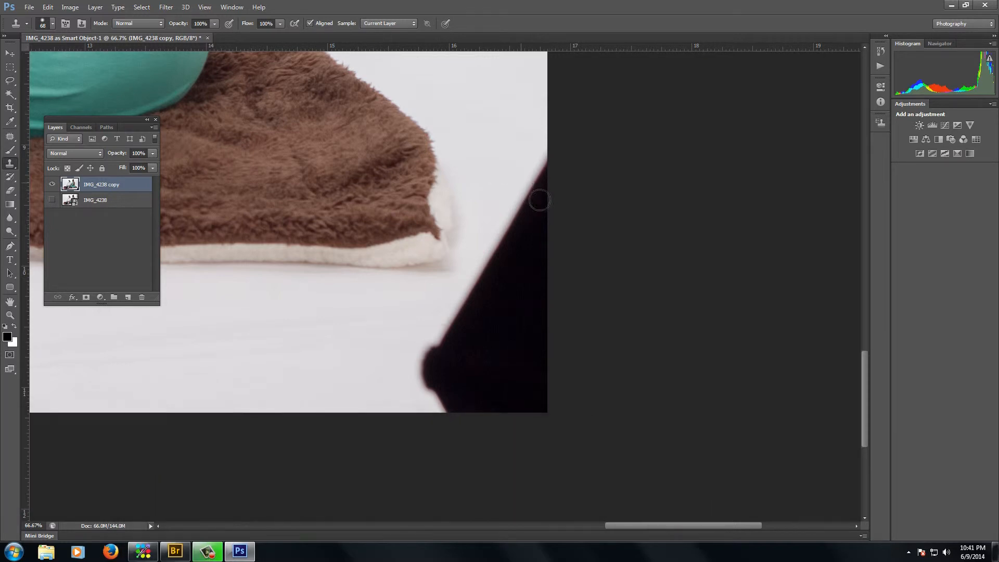
Clone white backdrop over the upper part of the black equipment beside the brown blanket.
mouse_move(539, 200)
mouse_down()
mouse_move(551, 164)
mouse_move(535, 214)
mouse_move(557, 196)
mouse_move(522, 216)
mouse_move(557, 225)
mouse_move(520, 236)
mouse_move(562, 241)
mouse_up()
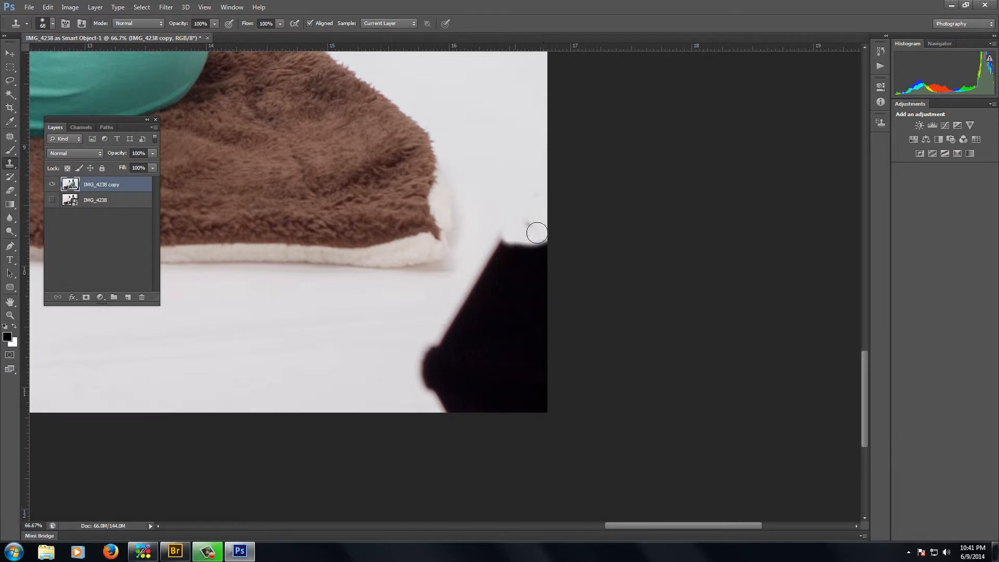
alt+click(488, 229)
mouse_move(502, 234)
mouse_down()
mouse_move(501, 267)
mouse_move(520, 250)
mouse_move(536, 263)
mouse_move(541, 244)
mouse_move(556, 253)
mouse_up()
alt+click(495, 226)
alt+click(504, 227)
alt+click(515, 231)
Clone white floor over the rest of the black equipment down to the photo's lower right corner.
alt+click(400, 370)
mouse_move(432, 359)
mouse_down()
mouse_move(446, 397)
mouse_move(446, 339)
mouse_move(463, 357)
mouse_move(446, 395)
mouse_move(468, 370)
mouse_move(468, 323)
mouse_move(463, 330)
mouse_move(485, 296)
mouse_move(476, 325)
mouse_move(488, 284)
mouse_move(515, 251)
mouse_move(511, 276)
mouse_move(521, 267)
mouse_move(536, 280)
mouse_move(526, 267)
mouse_move(506, 312)
mouse_move(516, 239)
mouse_up()
alt+click(413, 384)
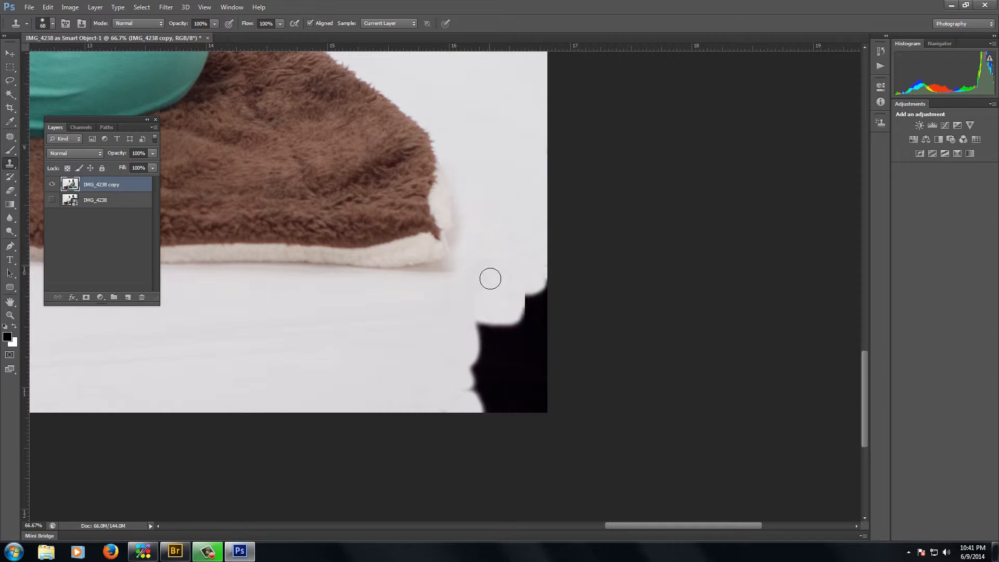
mouse_move(490, 278)
mouse_down()
mouse_move(536, 295)
mouse_move(545, 316)
mouse_move(551, 283)
mouse_move(517, 289)
mouse_move(539, 301)
mouse_move(472, 310)
mouse_move(500, 341)
mouse_move(494, 332)
mouse_move(499, 406)
mouse_up()
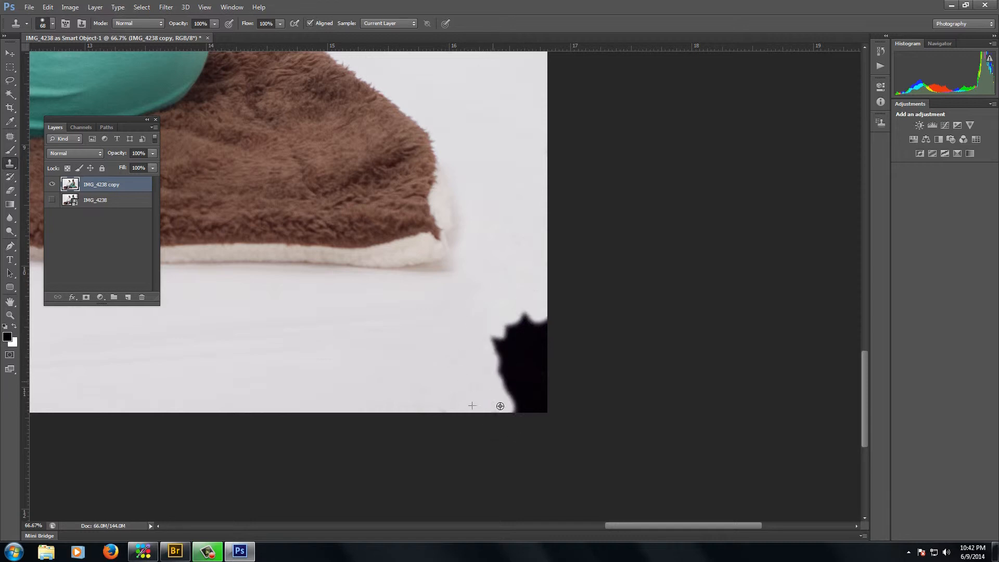
mouse_move(508, 366)
mouse_down()
mouse_move(507, 392)
mouse_move(505, 361)
mouse_move(542, 357)
mouse_move(535, 333)
mouse_move(523, 388)
mouse_move(533, 410)
mouse_move(536, 374)
mouse_move(552, 405)
mouse_move(553, 391)
mouse_move(553, 414)
mouse_up()
alt+click(507, 380)
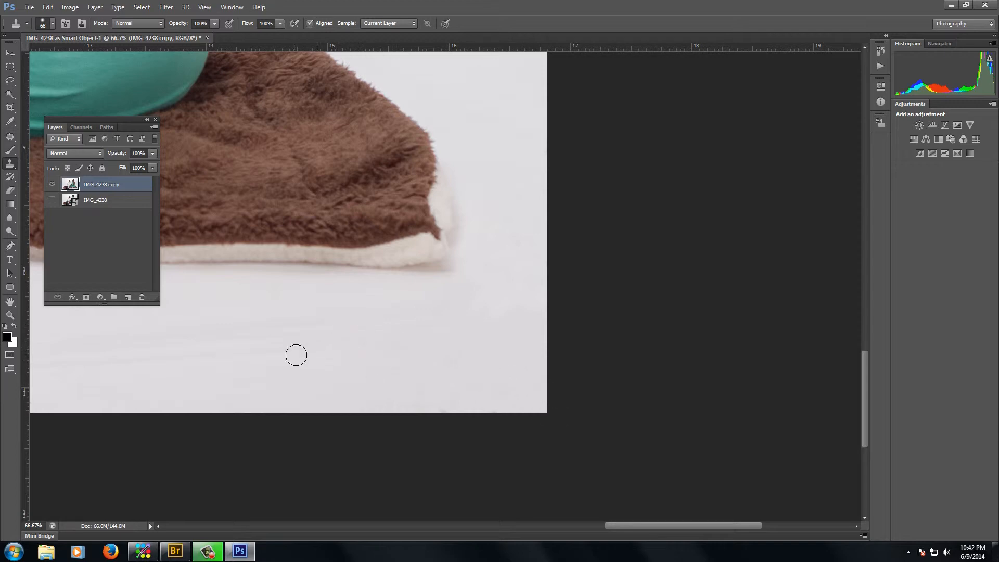
Clone clean white floor over the faint streaks along the photo's lower edge in front of the brown blanket.
alt+click(294, 367)
drag(267, 380, 437, 360)
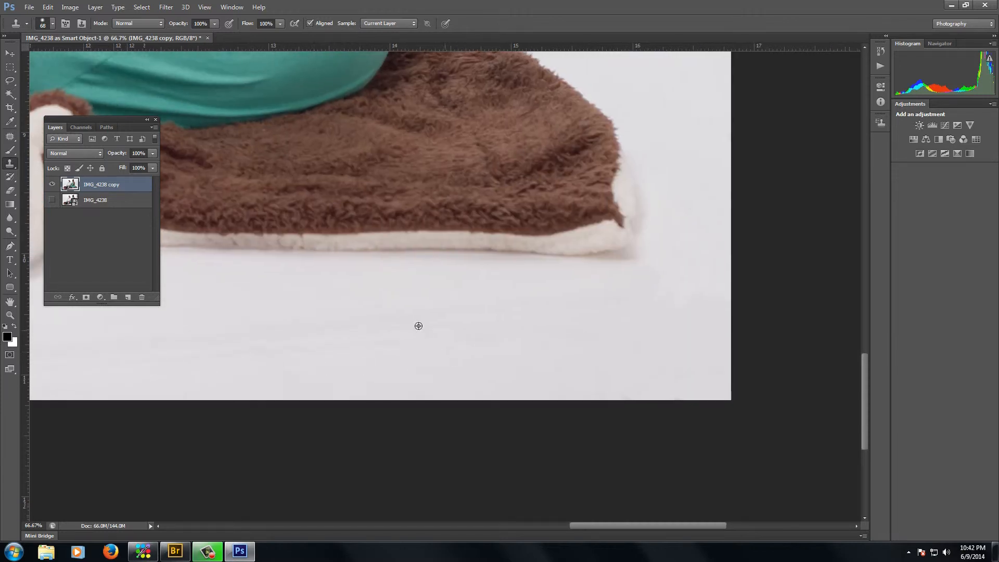
drag(508, 352, 361, 354)
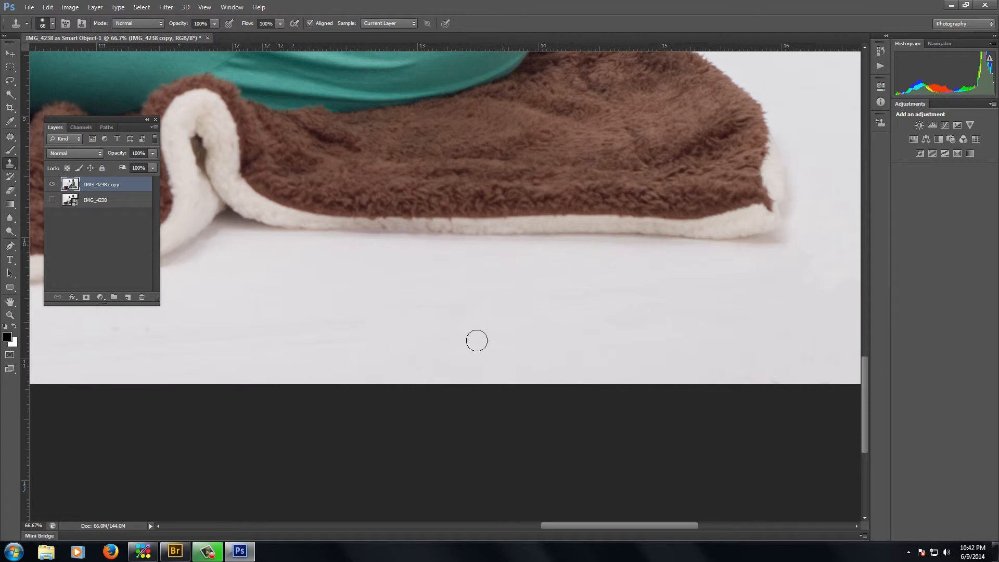
drag(407, 363, 440, 304)
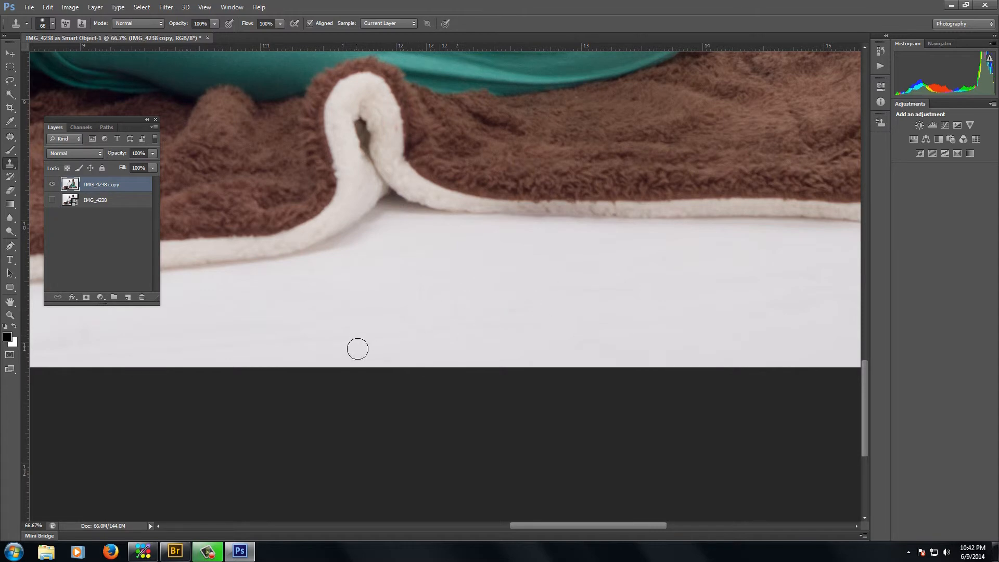
drag(368, 347, 528, 341)
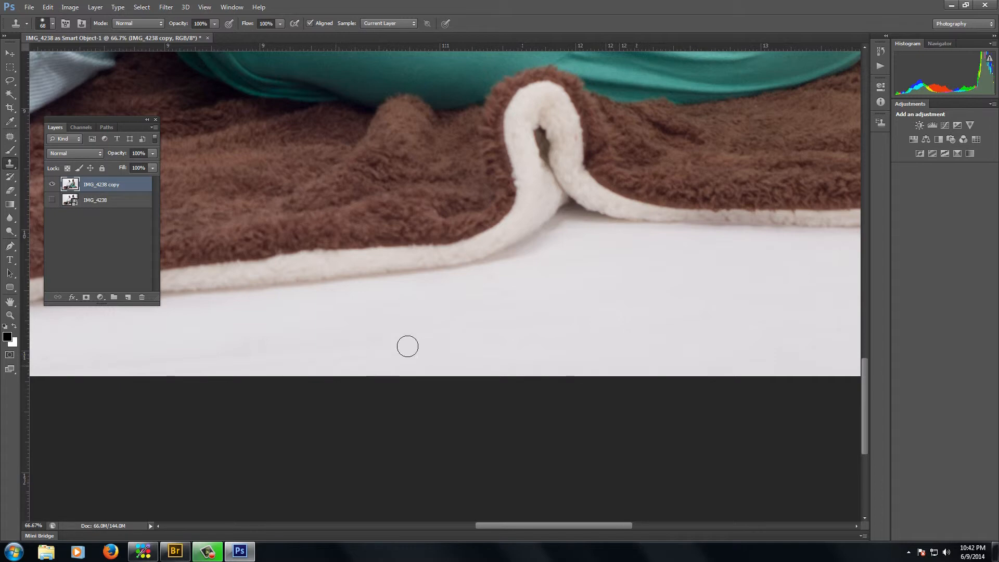
drag(408, 346, 624, 330)
drag(559, 319, 425, 333)
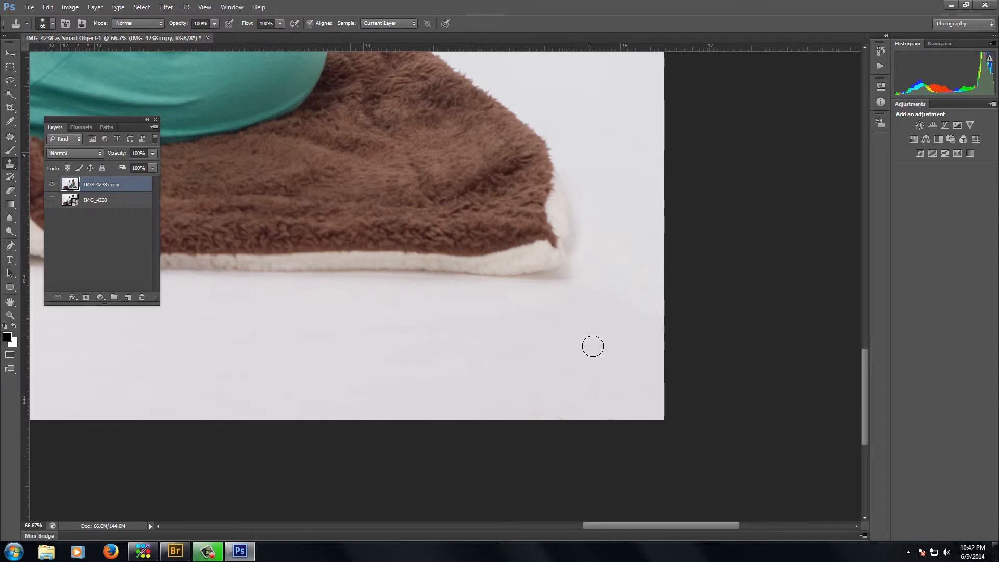
key(ctrl+0)
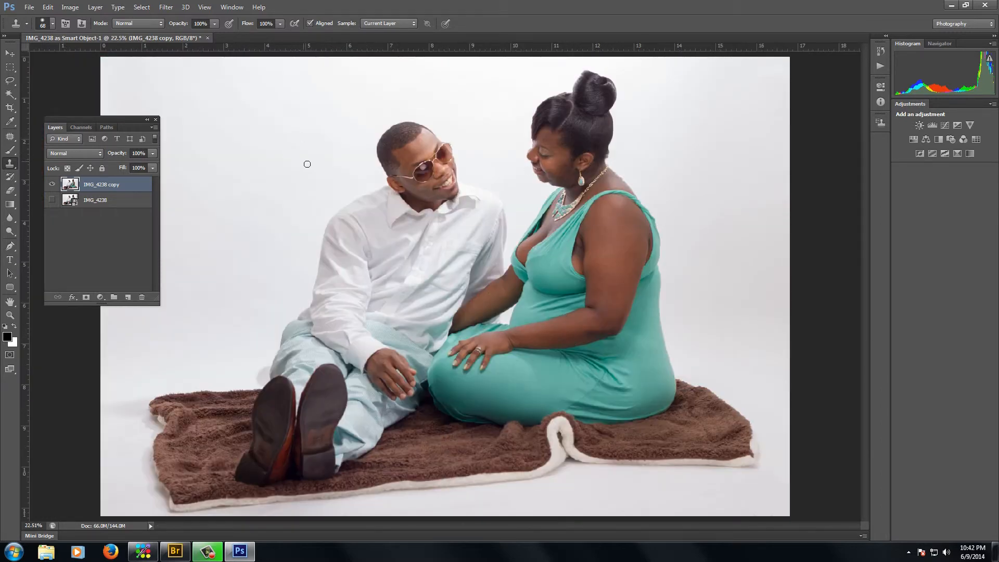
Clone white floor over the curved mark beside the blanket's left edge with the Clone Stamp.
key(alt)
key(alt)
click(9, 53)
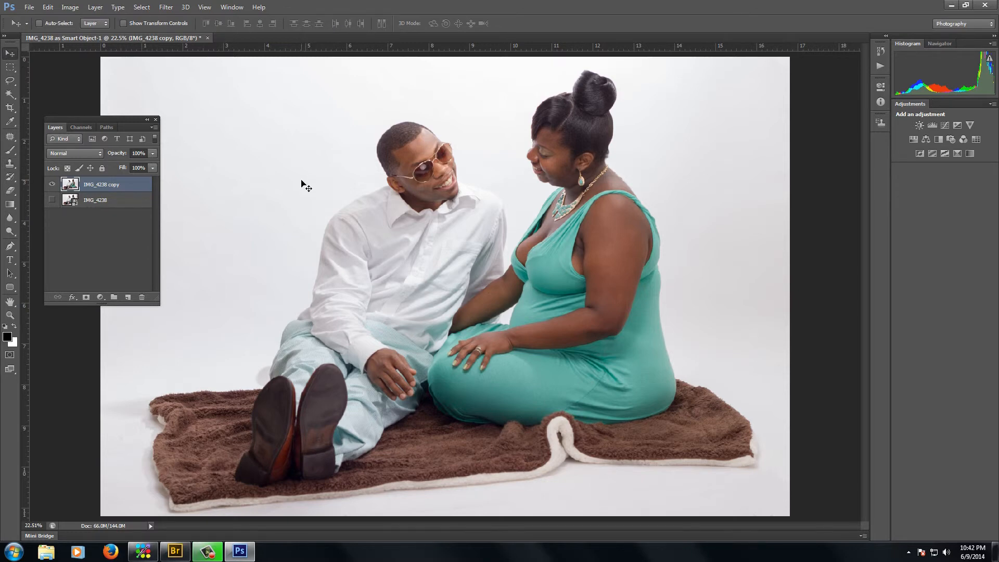
key(ctrl+minus)
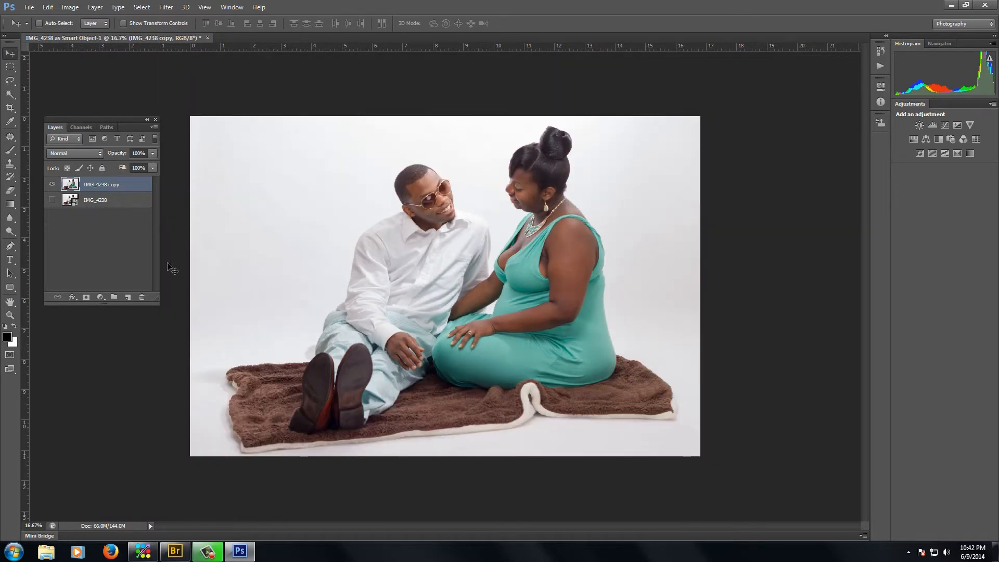
drag(181, 370, 258, 455)
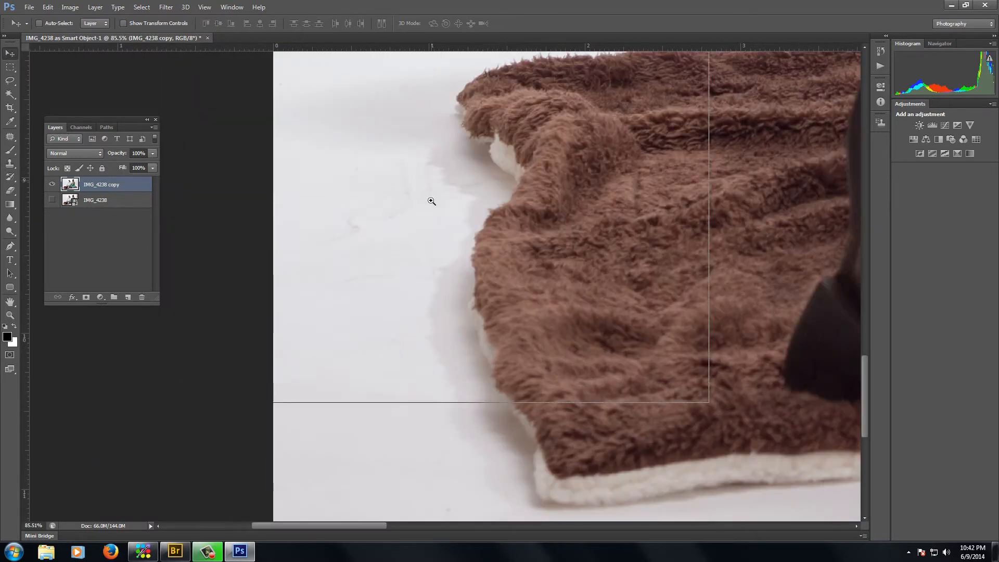
click(415, 214)
drag(473, 259, 493, 258)
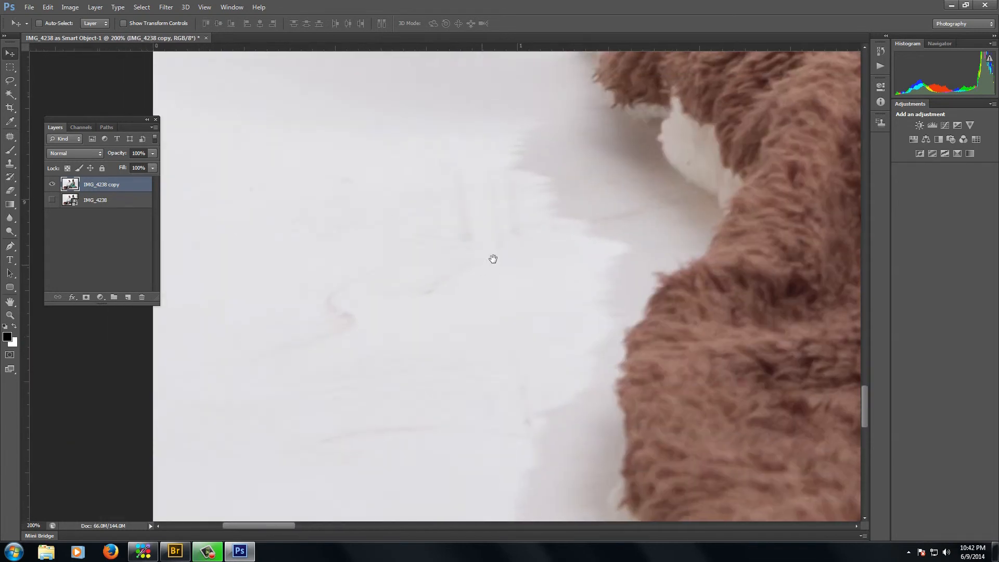
key(s)
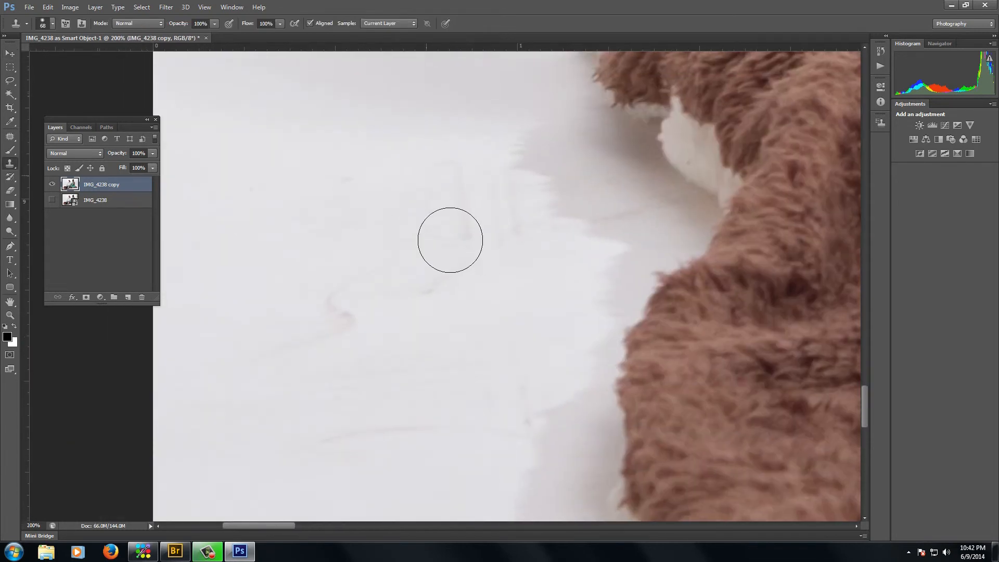
click(337, 339)
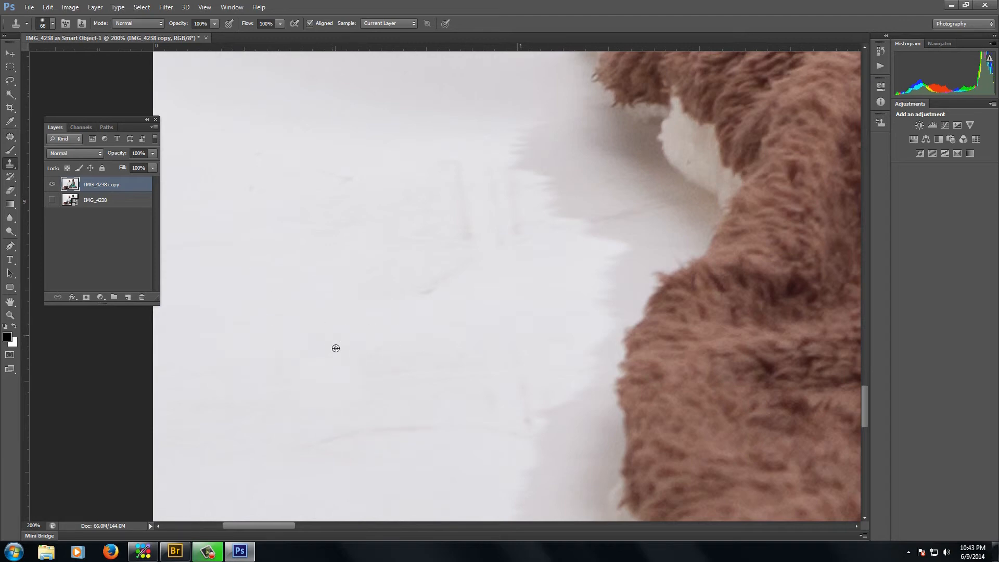
Clone white floor over the long horizontal streak below the removed curved mark, up to the blanket's shadow.
mouse_move(351, 457)
mouse_down()
mouse_move(433, 447)
mouse_move(389, 454)
mouse_move(456, 405)
mouse_up()
click(456, 406)
click(500, 409)
click(518, 425)
click(491, 416)
mouse_move(469, 448)
mouse_down()
mouse_move(505, 431)
mouse_move(523, 390)
mouse_up()
Clone white floor over the vertical streaks and short diagonal mark beside the notch in the blanket's left edge.
click(484, 318)
click(491, 319)
click(470, 298)
click(497, 288)
click(490, 285)
click(494, 266)
click(493, 273)
click(469, 233)
click(482, 251)
click(466, 286)
drag(448, 333, 378, 287)
click(370, 266)
Clone away leftover faint marks on the upper floor area left of the blanket and check down to the photo's lower left corner.
alt+click(354, 292)
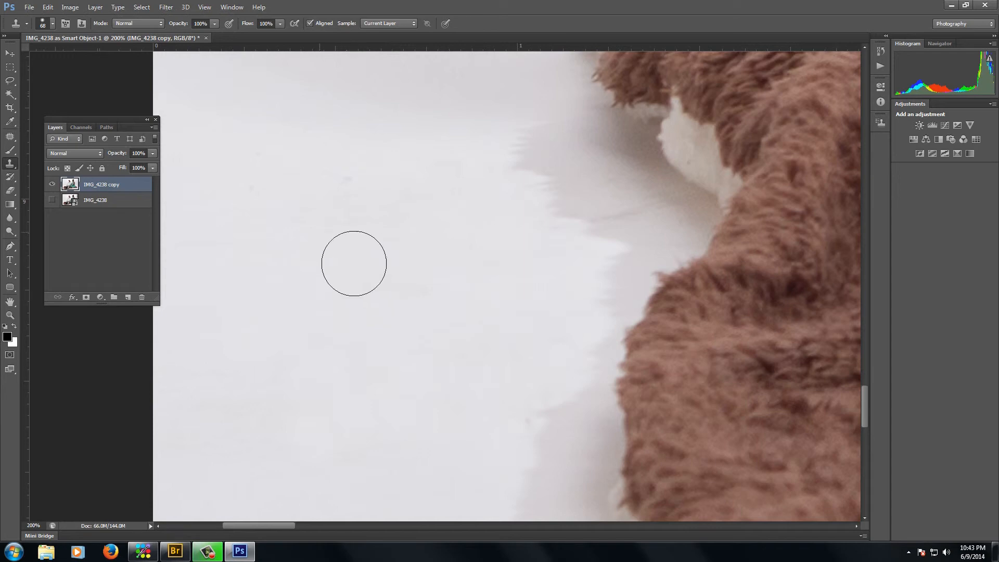
click(355, 263)
drag(364, 236, 365, 215)
alt+click(327, 263)
click(303, 239)
alt+click(429, 249)
click(463, 211)
drag(336, 222, 397, 283)
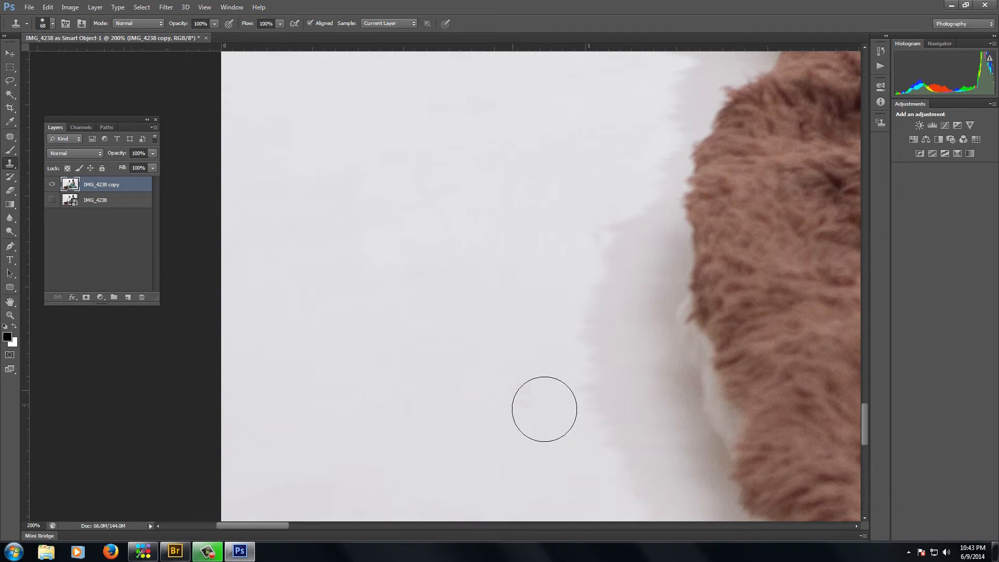
drag(475, 319, 435, 203)
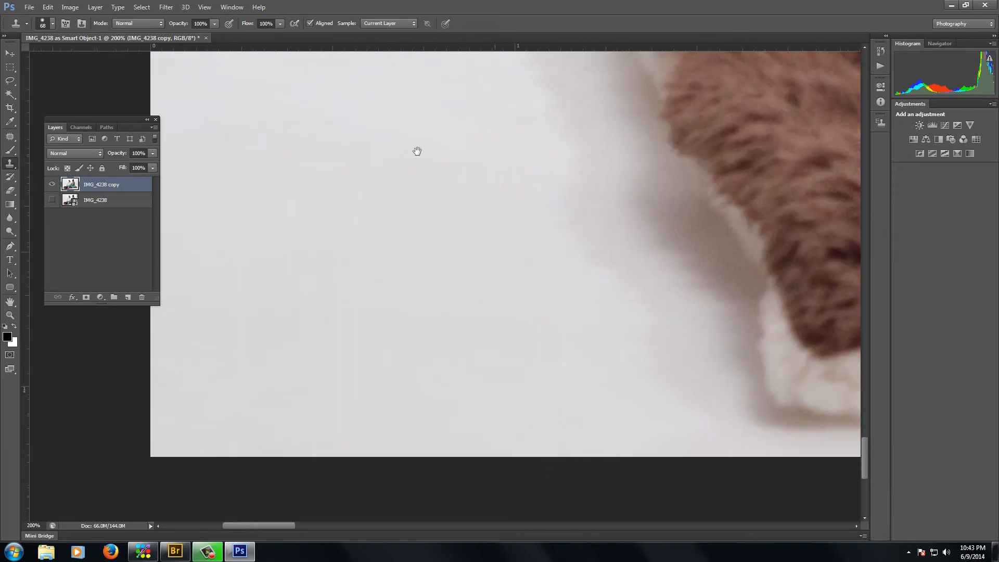
drag(423, 227, 383, 357)
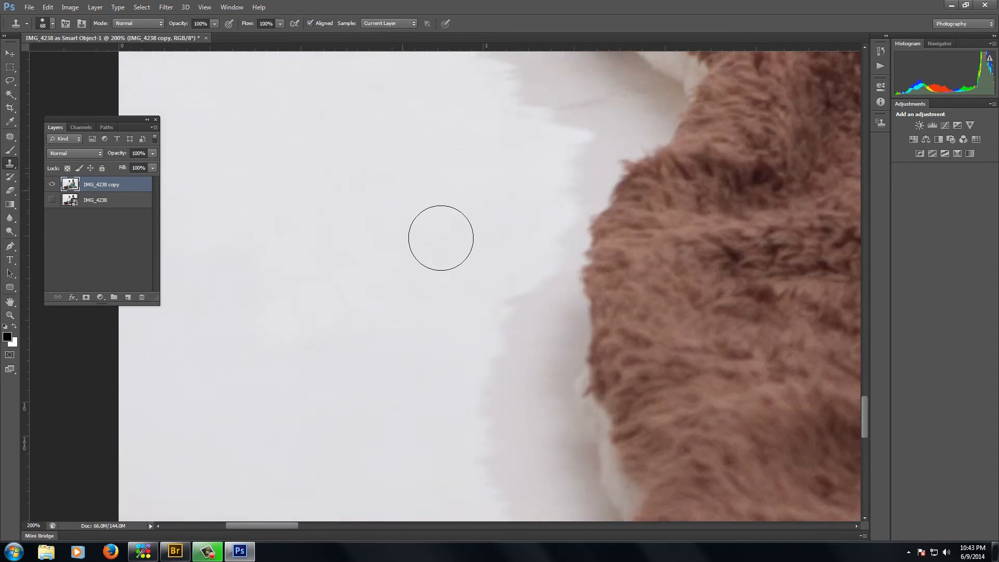
key(ctrl+0)
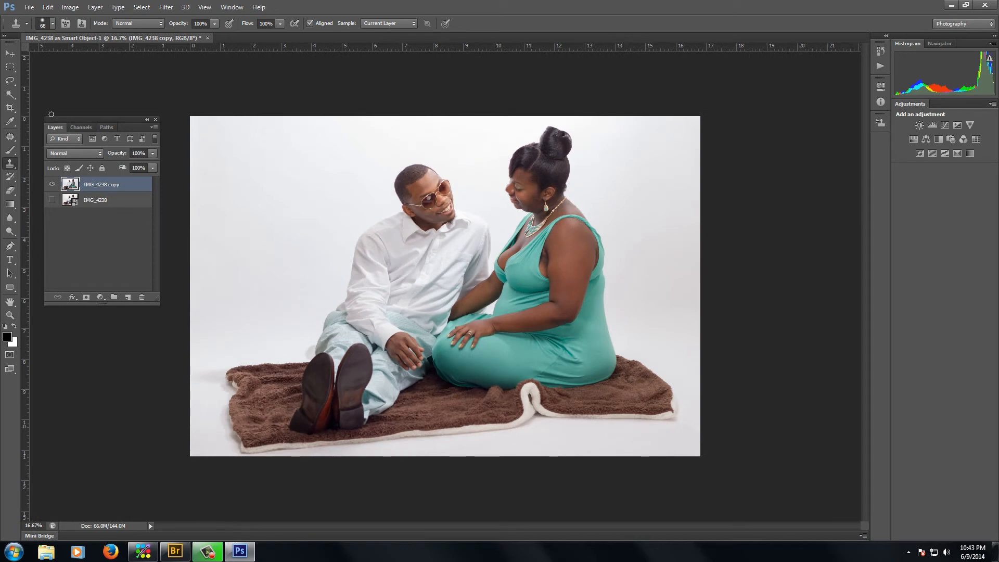
Compare the retouched IMG_4238 copy layer with the original IMG_4238 layer by toggling visibility, leaving both layers shown.
click(17, 54)
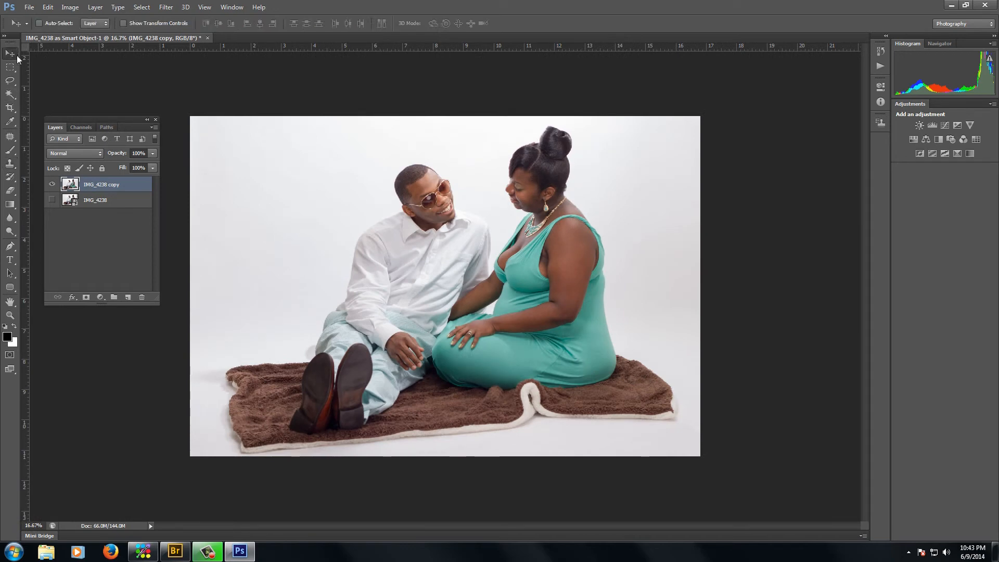
click(52, 184)
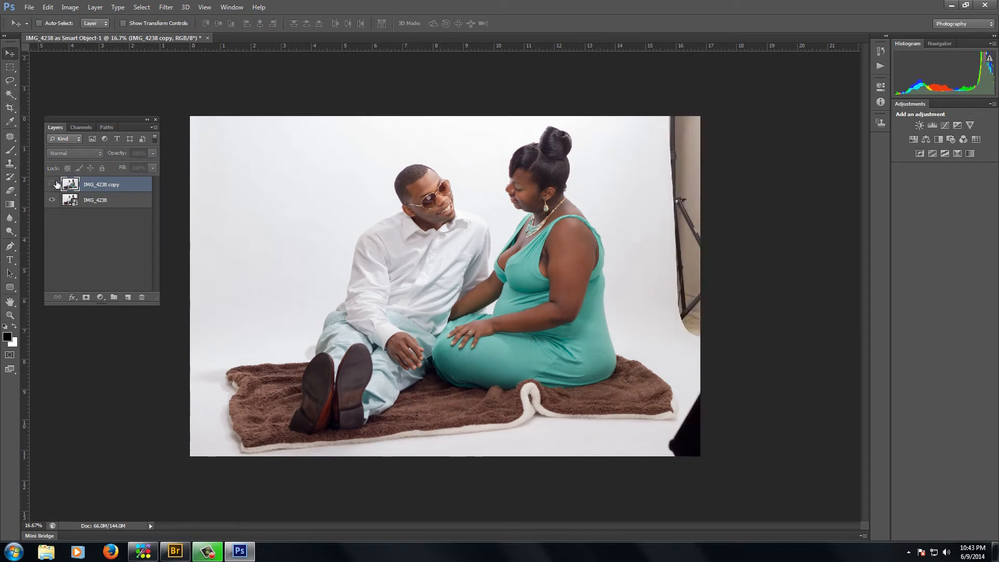
click(55, 185)
click(55, 187)
click(52, 184)
click(53, 186)
click(52, 188)
click(53, 188)
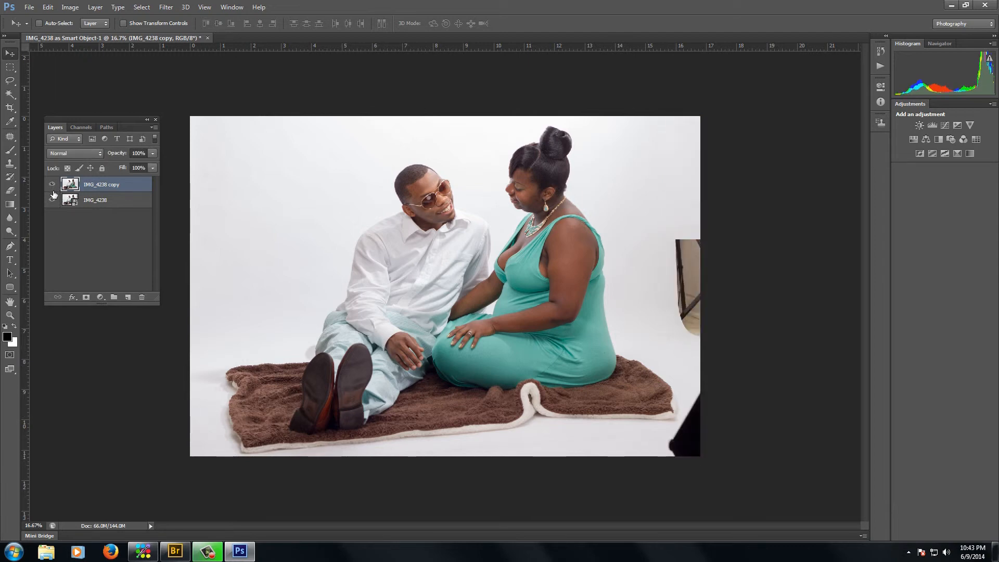
click(54, 191)
click(53, 190)
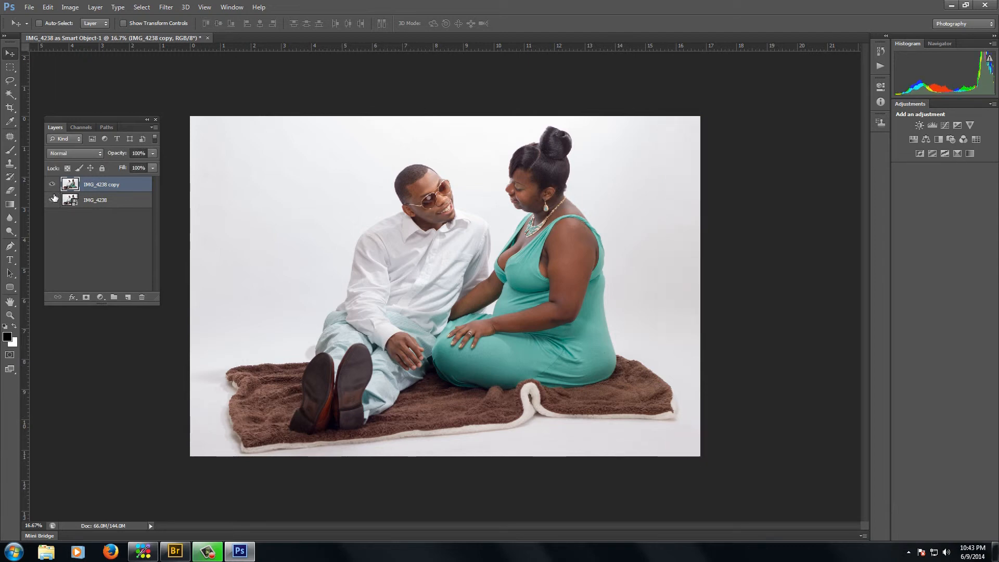
click(53, 190)
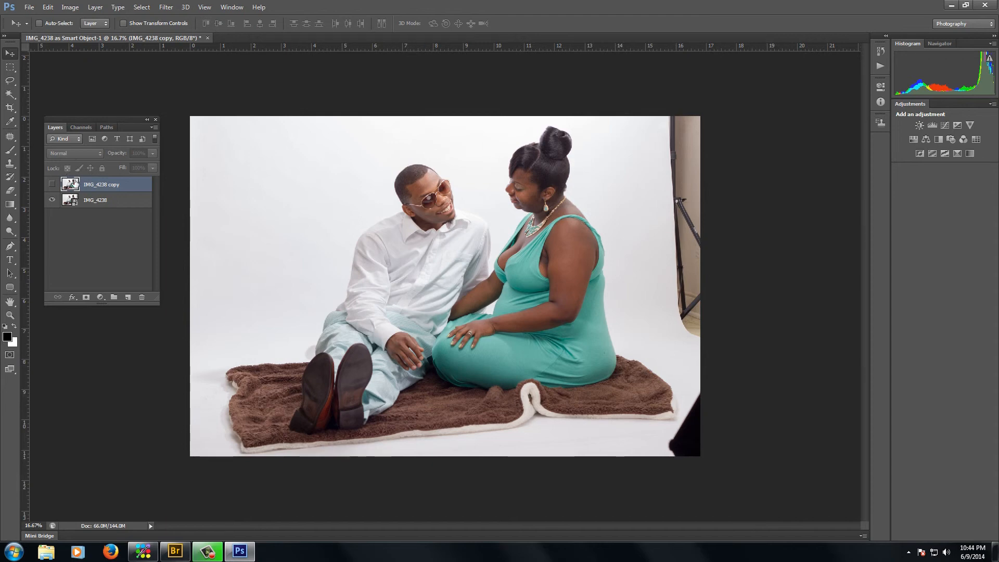
click(51, 184)
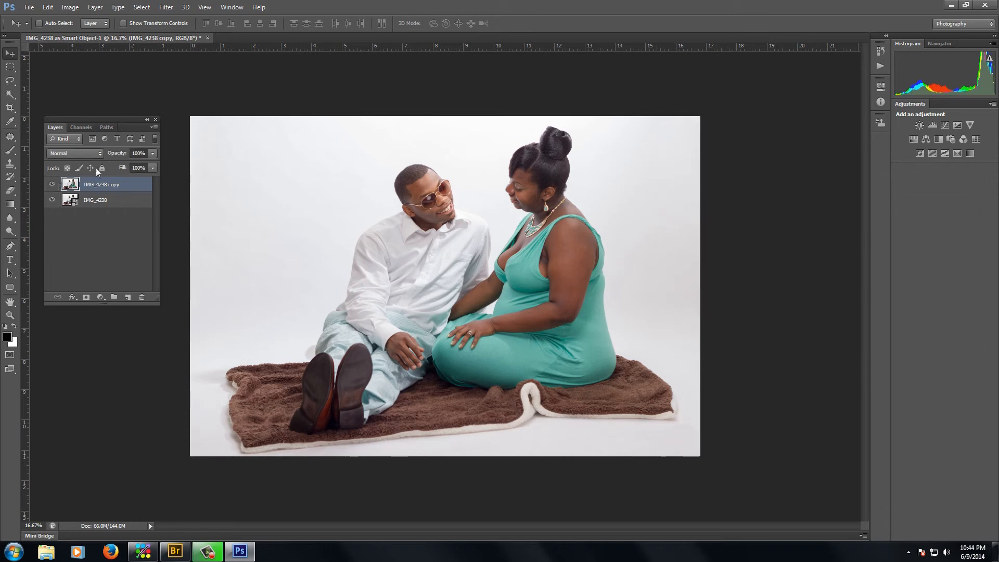
click(52, 185)
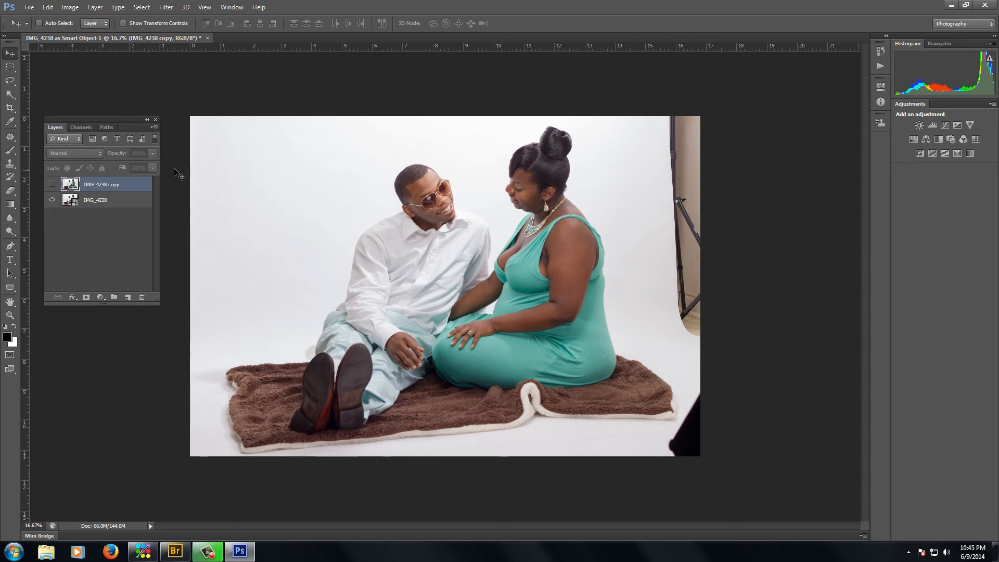
click(54, 184)
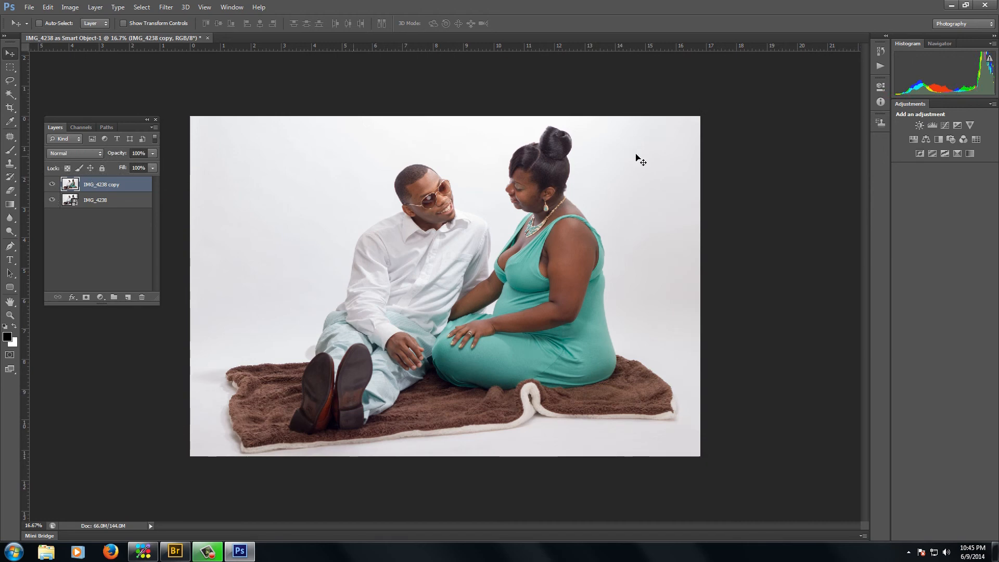
click(52, 184)
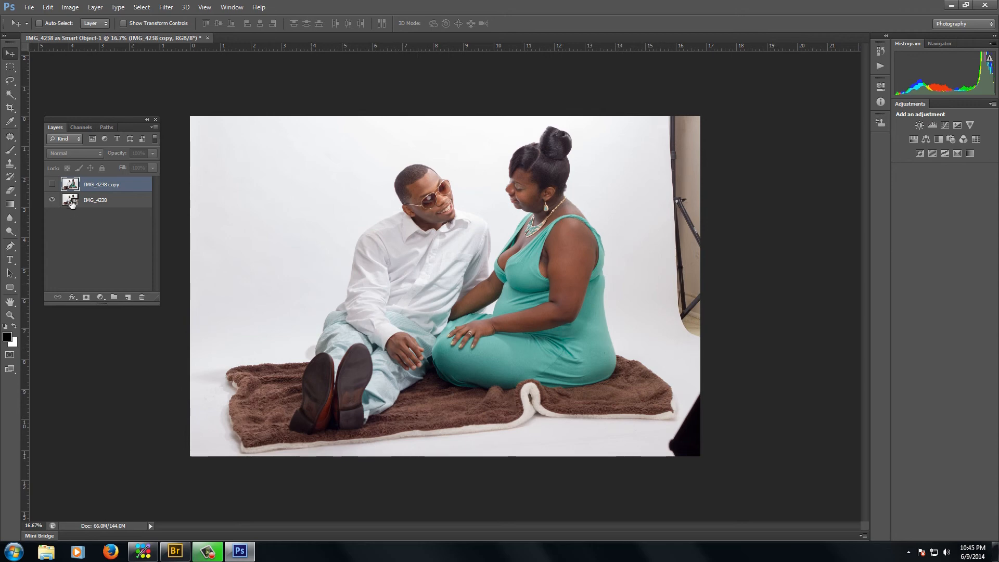
click(52, 184)
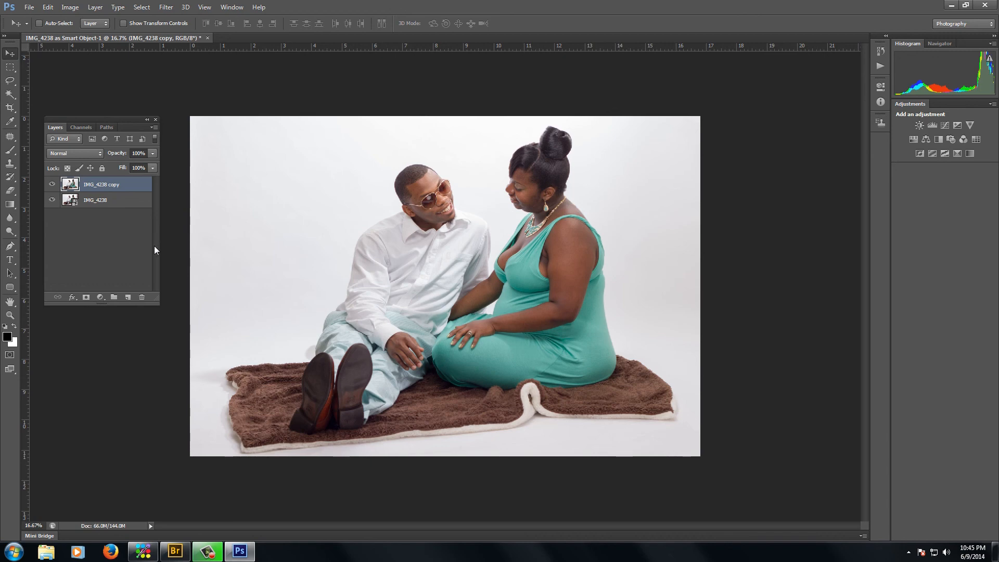
key(ctrl+minus)
key(ctrl+plus)
key(ctrl+plus)
key(ctrl+minus)
key(ctrl+minus)
key(ctrl+plus)
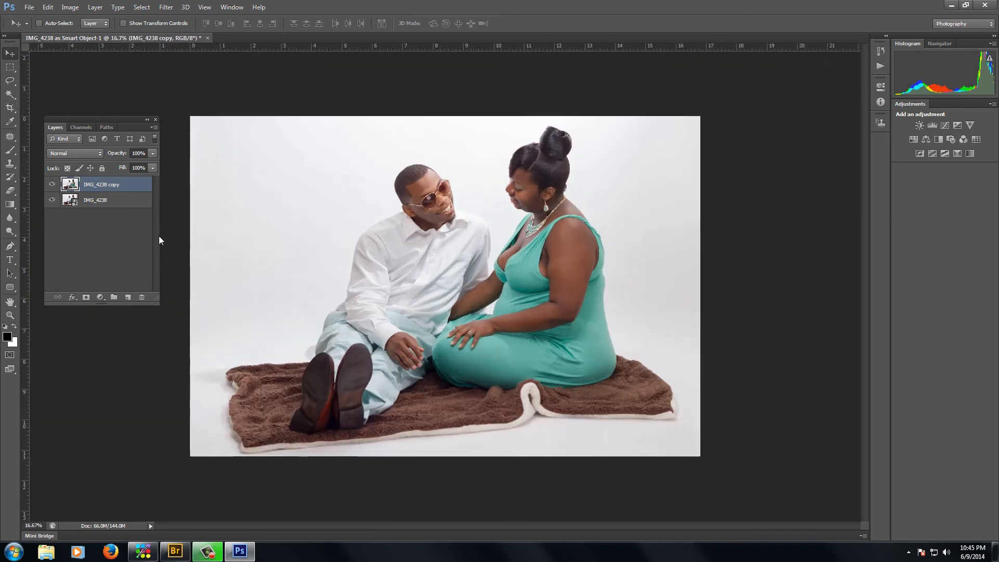